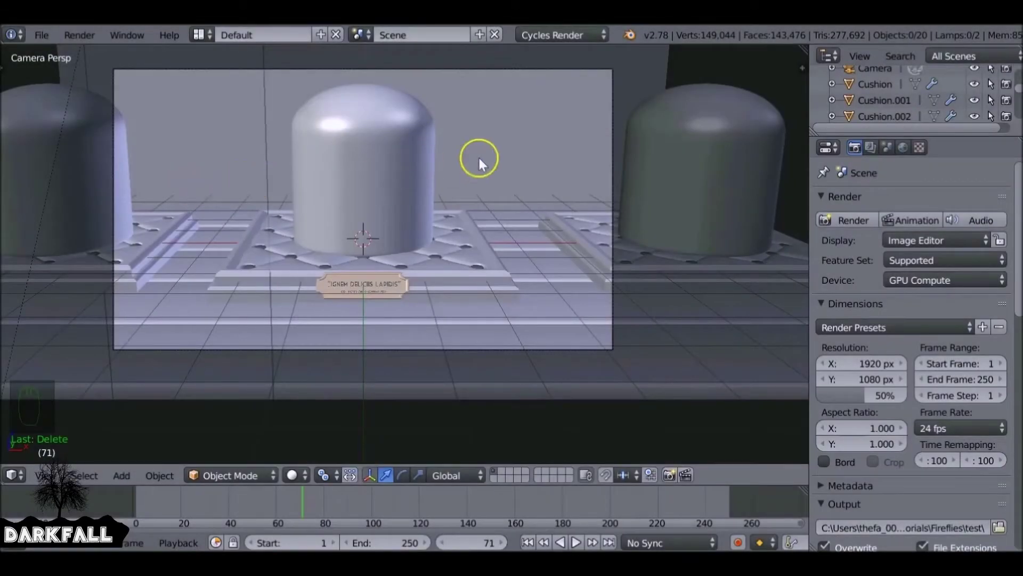
# - Switch the 3D viewport to the Node Editor and spread the Render Layers node apart from the Viewer and Composite nodes
pyautogui.click(16, 475)
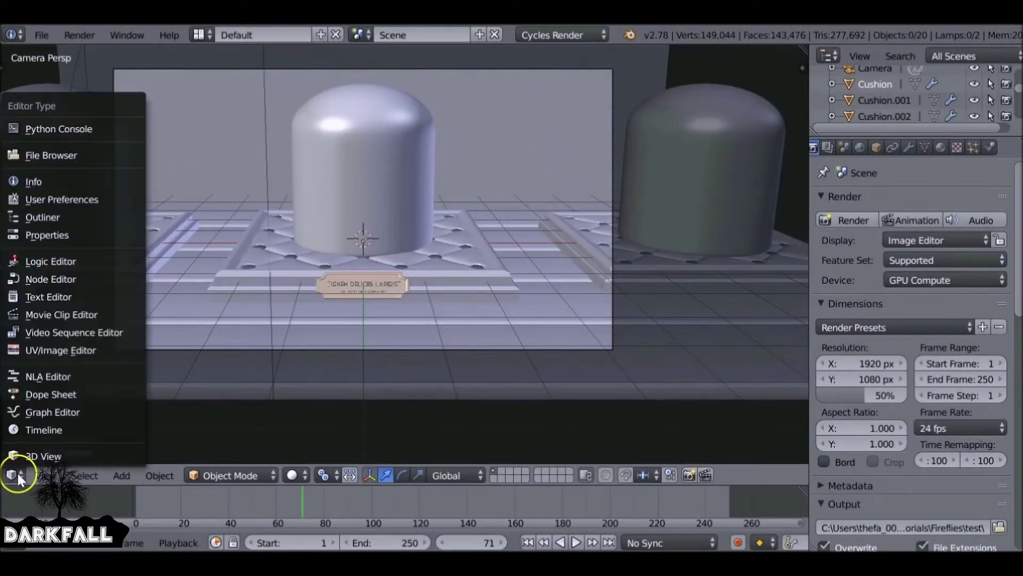
pyautogui.click(31, 277)
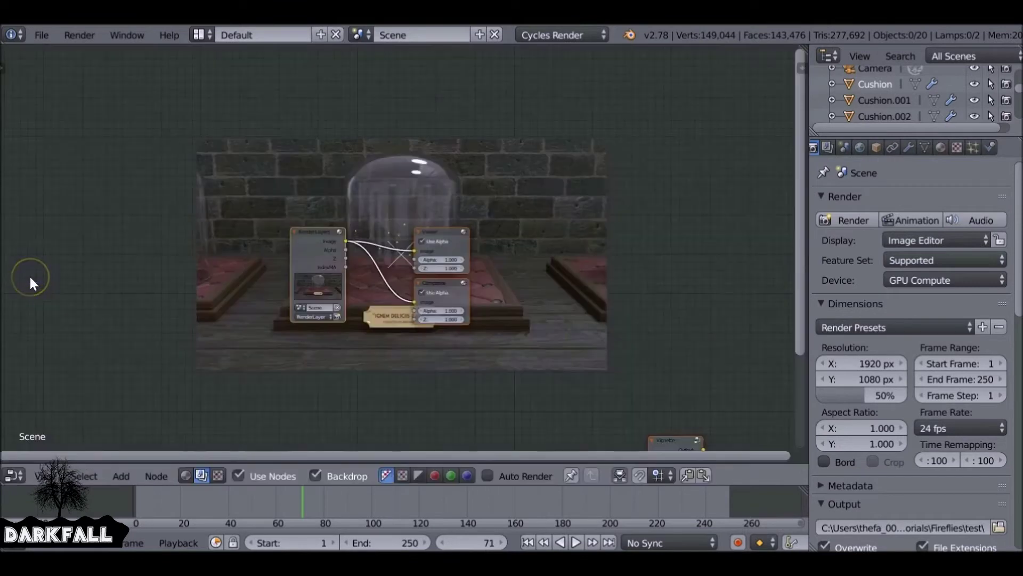
pyautogui.moveTo(302, 239); pyautogui.dragTo(137, 261)
pyautogui.click(432, 228)
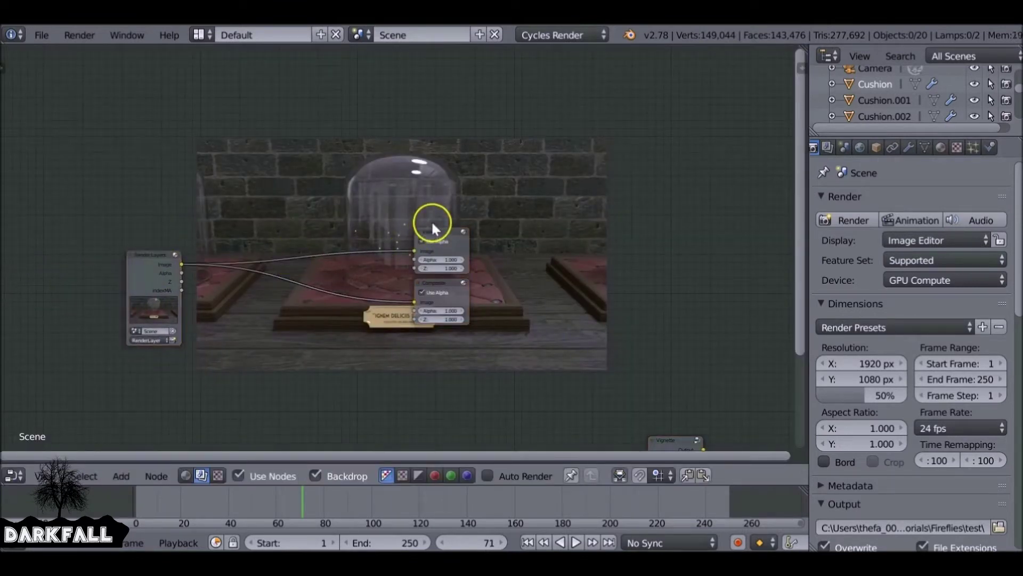
pyautogui.moveTo(441, 313); pyautogui.dragTo(745, 331)
pyautogui.moveTo(408, 311); pyautogui.dragTo(430, 369, button='middle')
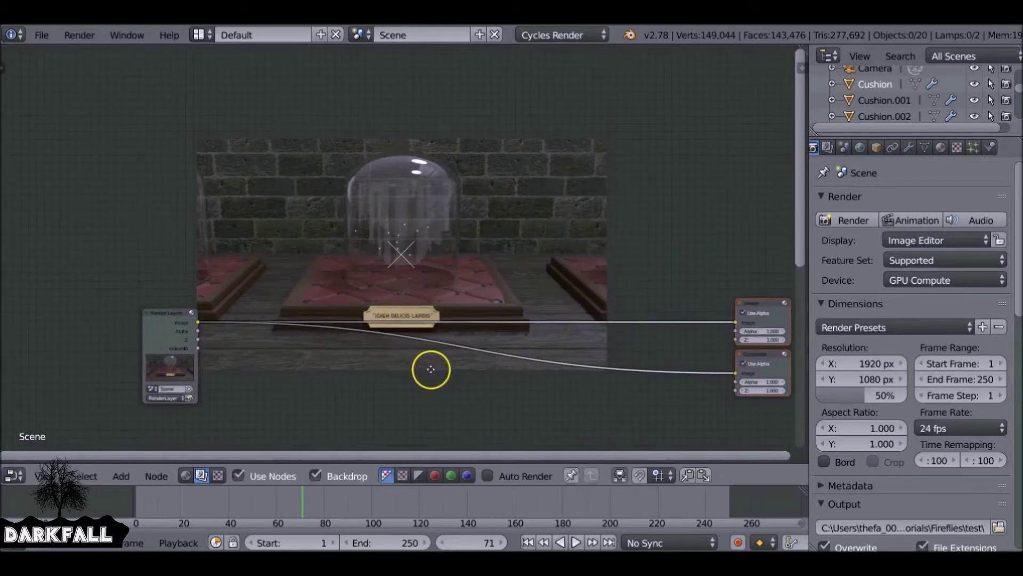
# - Show the node properties sidebar and enlarge the backdrop to a zoom of 3.38 to examine the noise inside the glass dome
pyautogui.press('n')
pyautogui.scroll(-2, 661, 280)
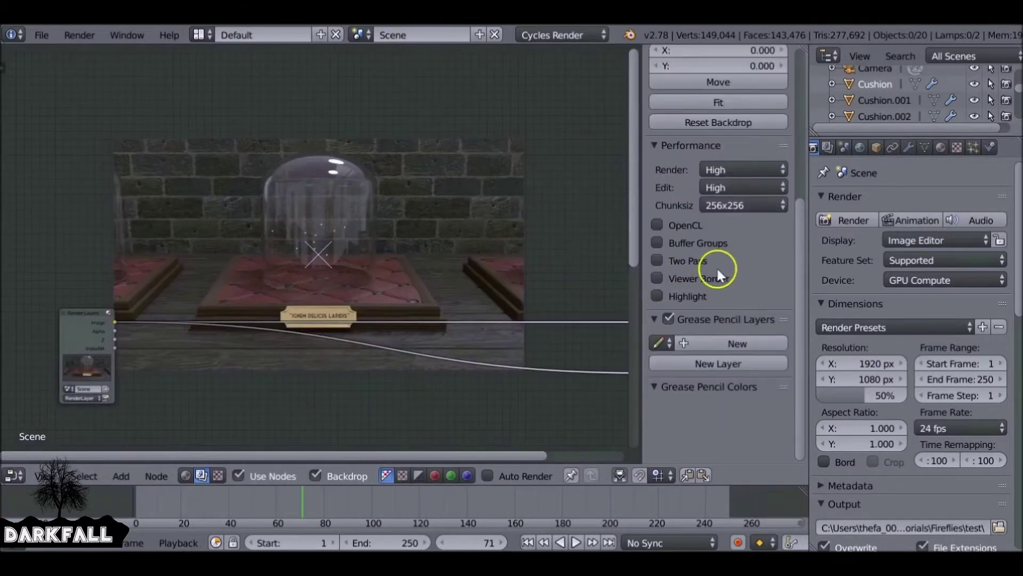
pyautogui.scroll(5, 717, 95)
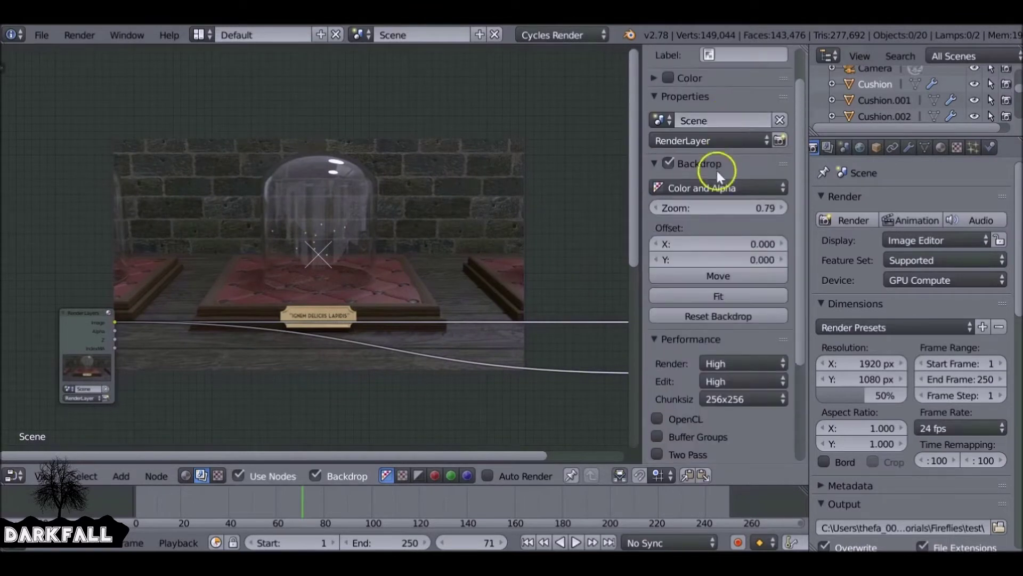
pyautogui.moveTo(719, 208)
pyautogui.mouseDown()
pyautogui.moveTo(743, 206)
pyautogui.moveTo(718, 208)
pyautogui.mouseUp()
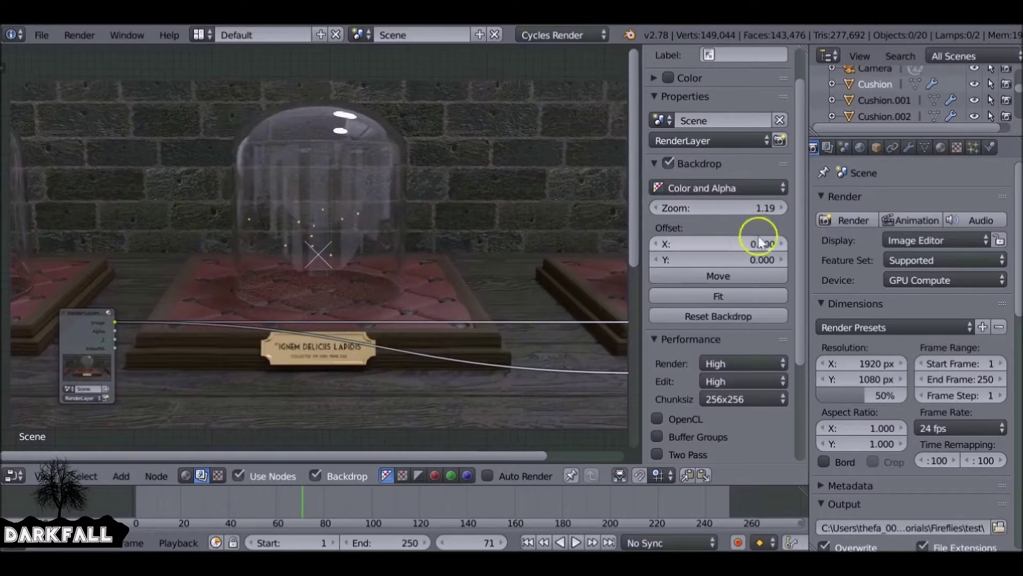
pyautogui.moveTo(722, 208); pyautogui.dragTo(858, 201)
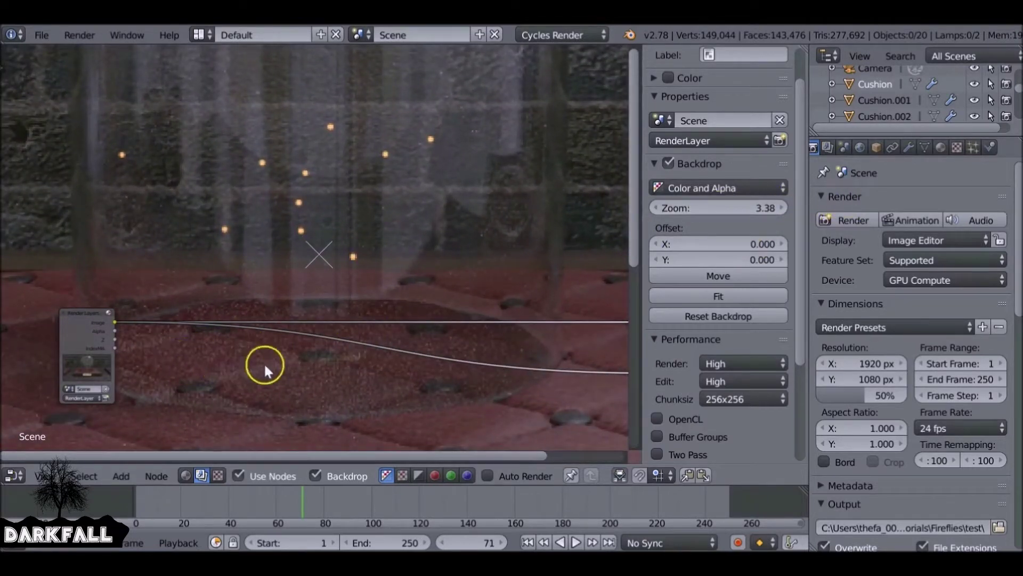
# - Check the render sample count in the scene's sampling settings and fit the backdrop to the editor
pyautogui.scroll(-15, 920, 378)
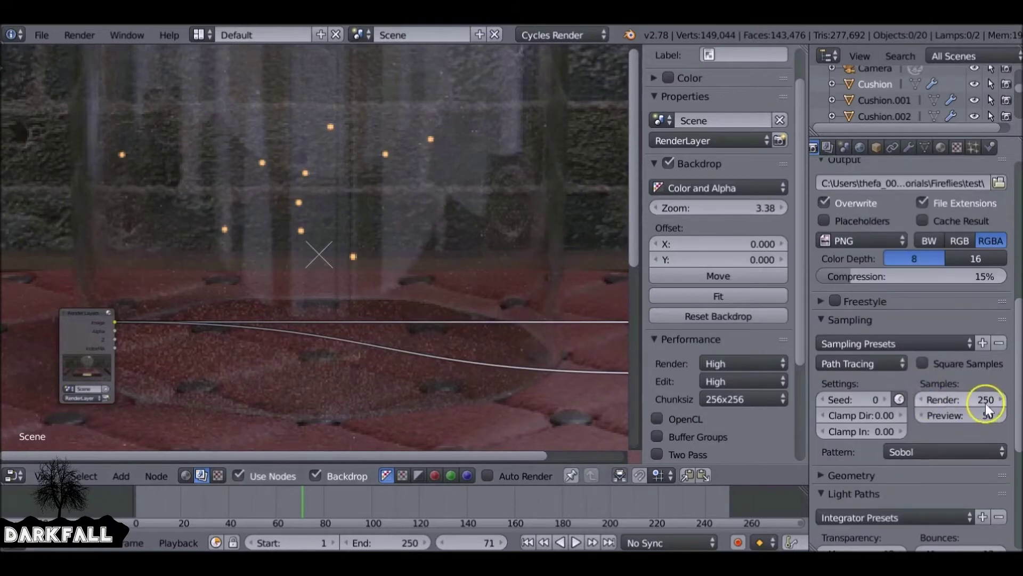
pyautogui.scroll(14, 981, 404)
pyautogui.scroll(-2, 394, 299)
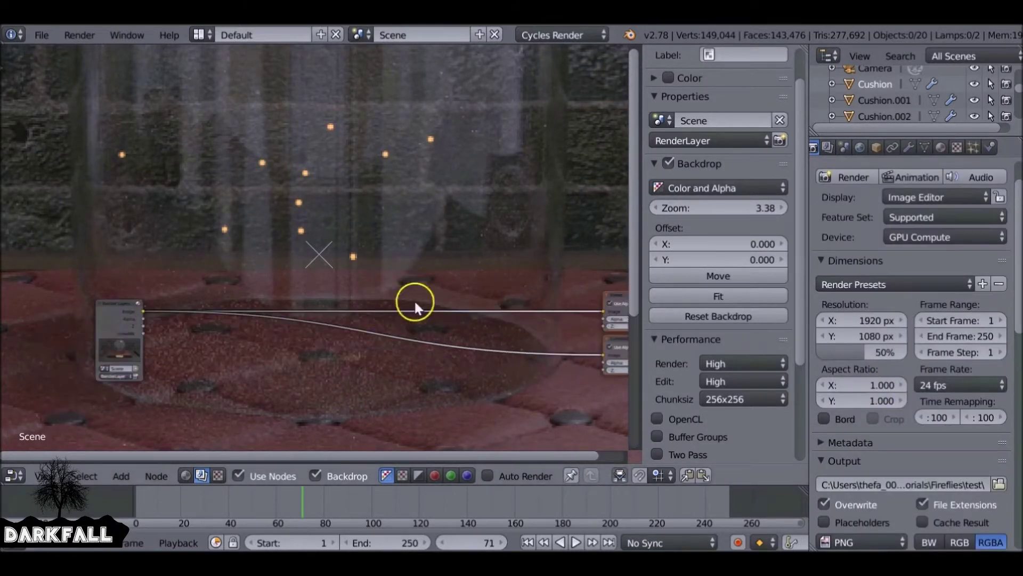
pyautogui.click(719, 296)
# - Add a Despeckle filter node beside Render Layers and wire the image through it to both the Viewer and Composite nodes
pyautogui.moveTo(475, 281); pyautogui.dragTo(428, 316, button='middle')
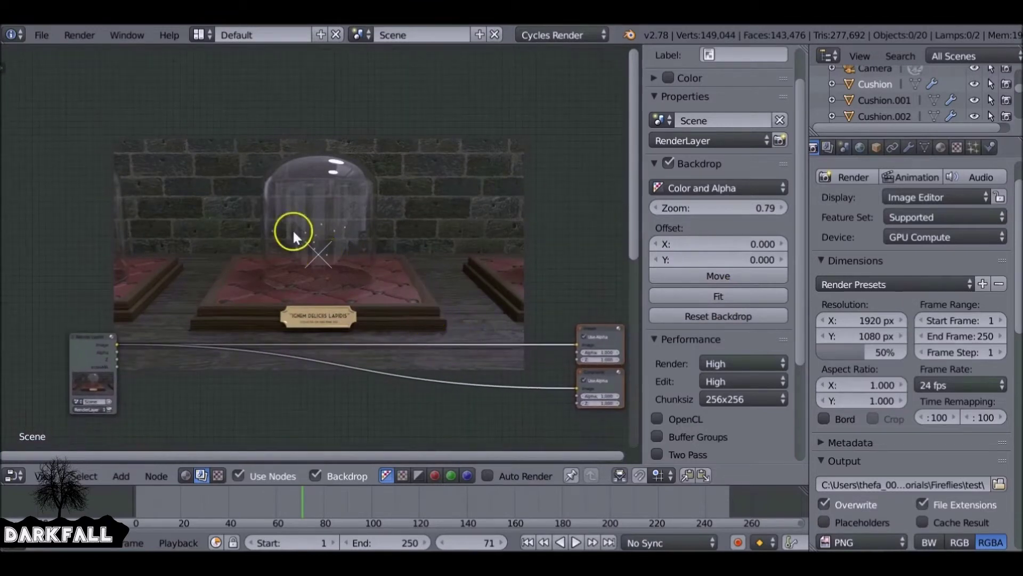
pyautogui.moveTo(326, 231); pyautogui.dragTo(320, 203, button='middle')
pyautogui.hotkey('shift', 'a')
pyautogui.moveTo(297, 256)
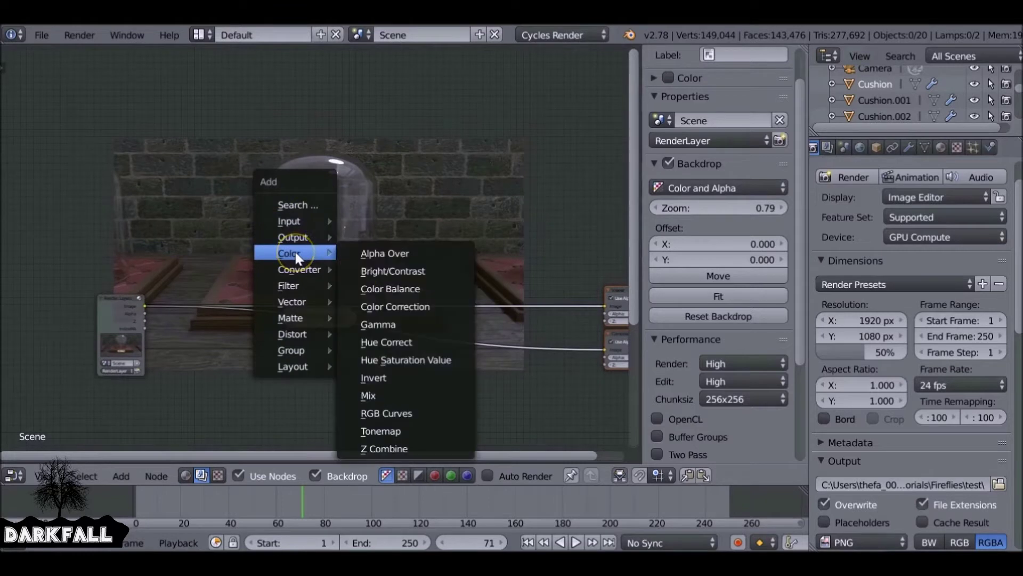
pyautogui.click(293, 286)
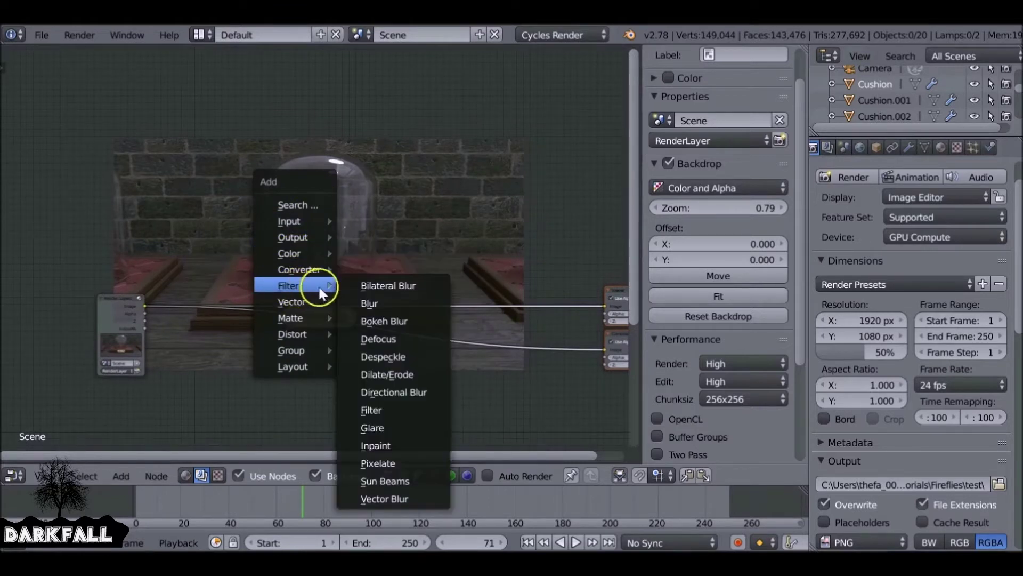
pyautogui.click(411, 355)
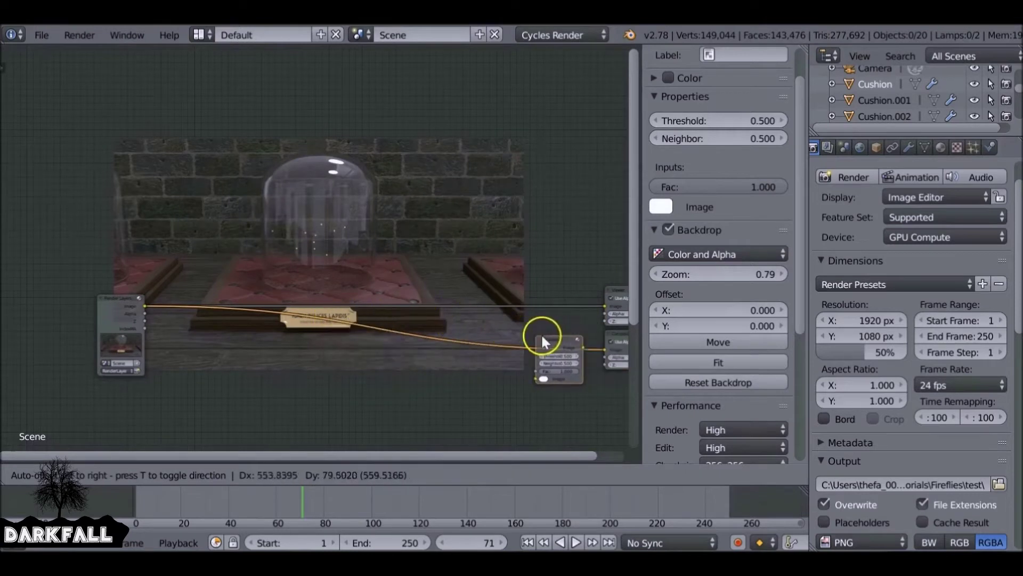
pyautogui.click(352, 319)
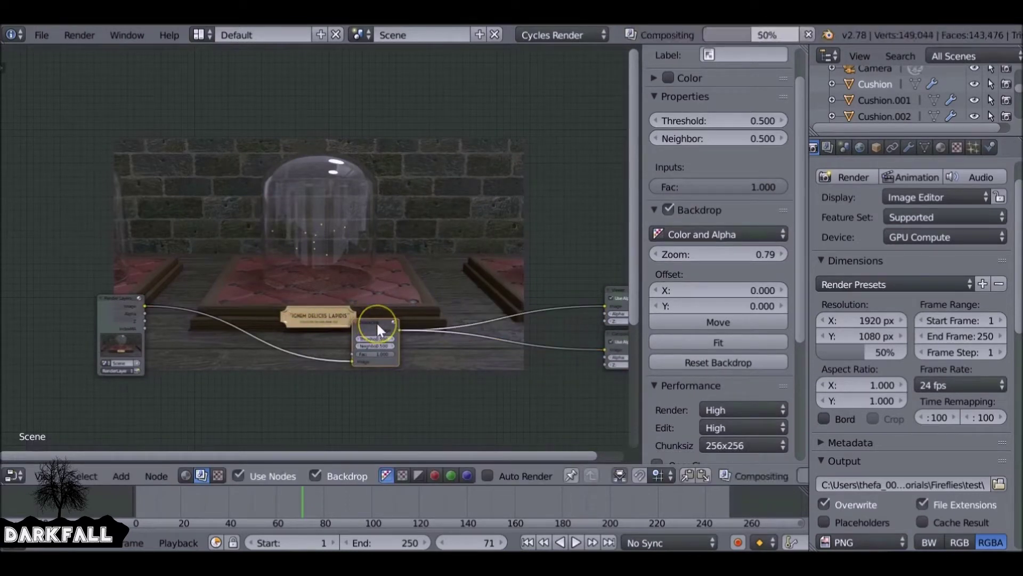
pyautogui.moveTo(376, 321); pyautogui.dragTo(202, 299)
# - Enlarge the backdrop to a zoom of 3.57 and compare the image with the Despeckle node muted and unmuted
pyautogui.moveTo(706, 255); pyautogui.dragTo(842, 254)
pyautogui.moveTo(220, 267); pyautogui.dragTo(232, 114, button='middle')
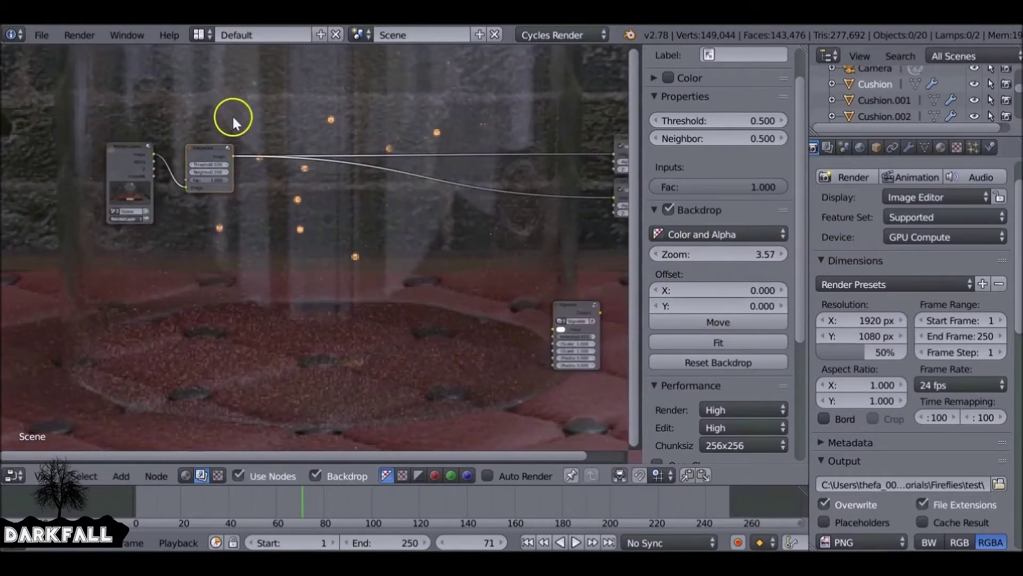
pyautogui.scroll(3, 219, 174)
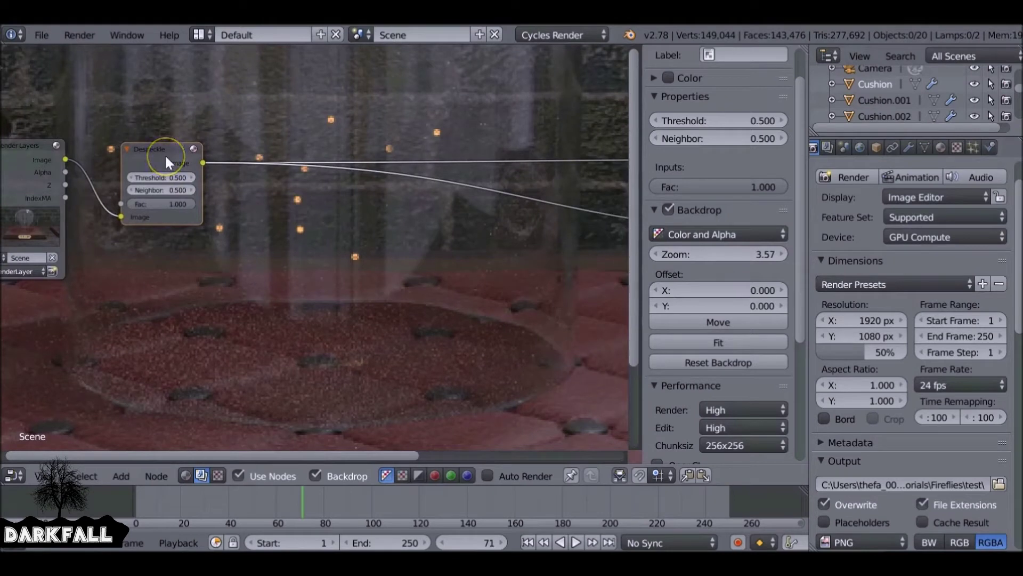
pyautogui.press('m')
pyautogui.press('m')
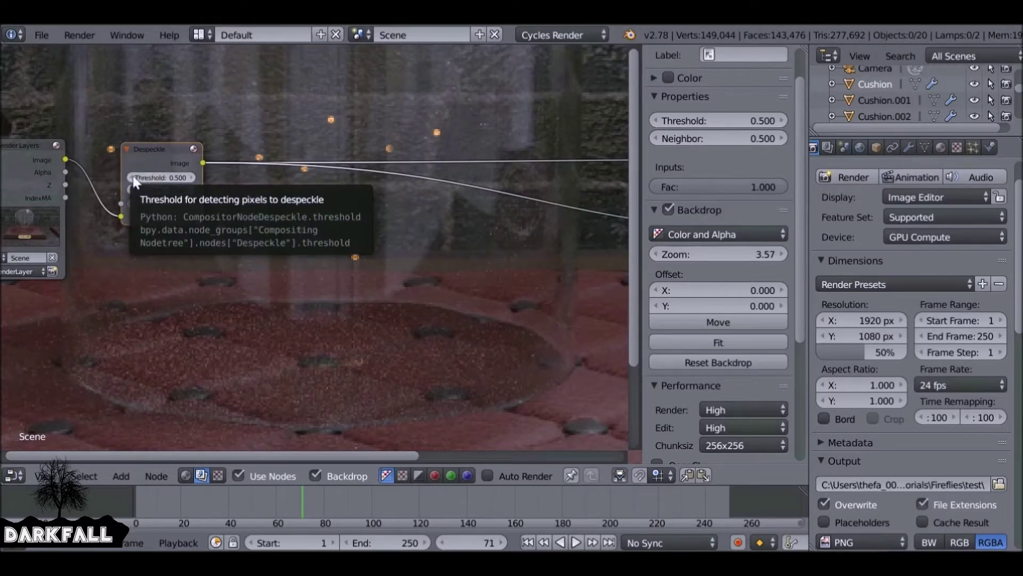
# - Set the Despeckle node's threshold to 0.200 and neighbor to 0.600, and fit the backdrop to the editor
pyautogui.click(174, 176)
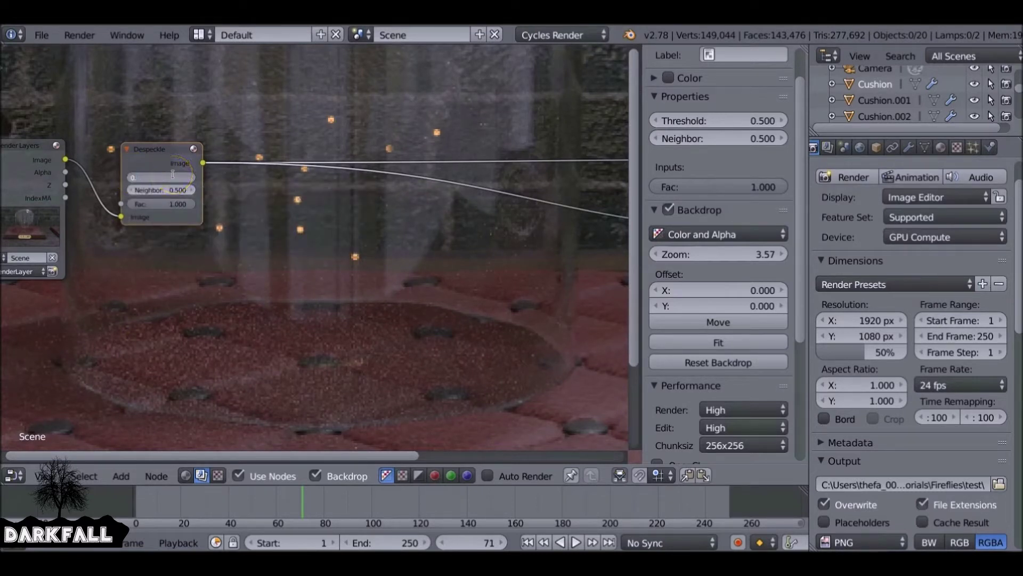
pyautogui.click(165, 193)
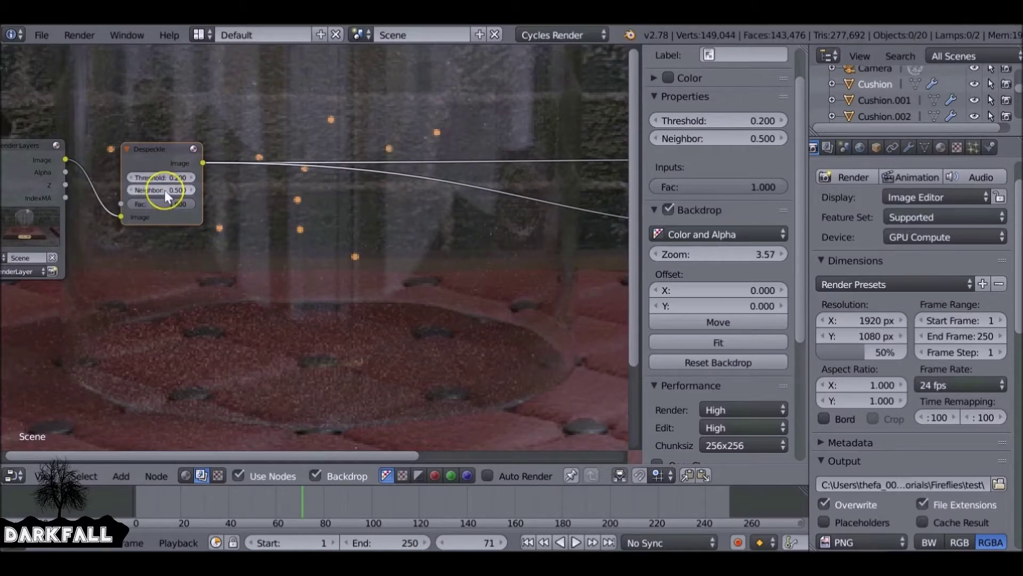
pyautogui.click(193, 186)
pyautogui.scroll(-1, 306, 292)
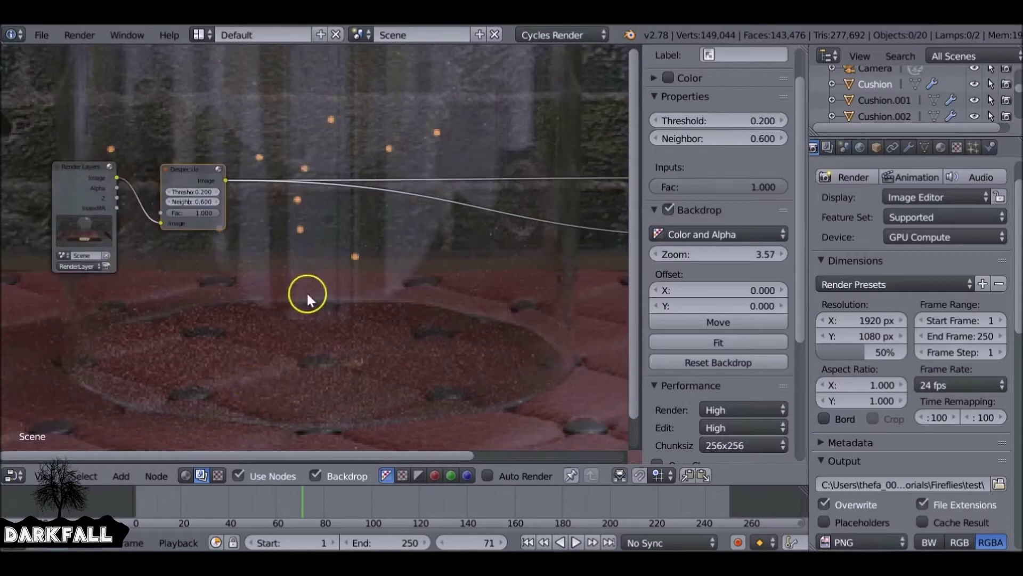
pyautogui.click(729, 337)
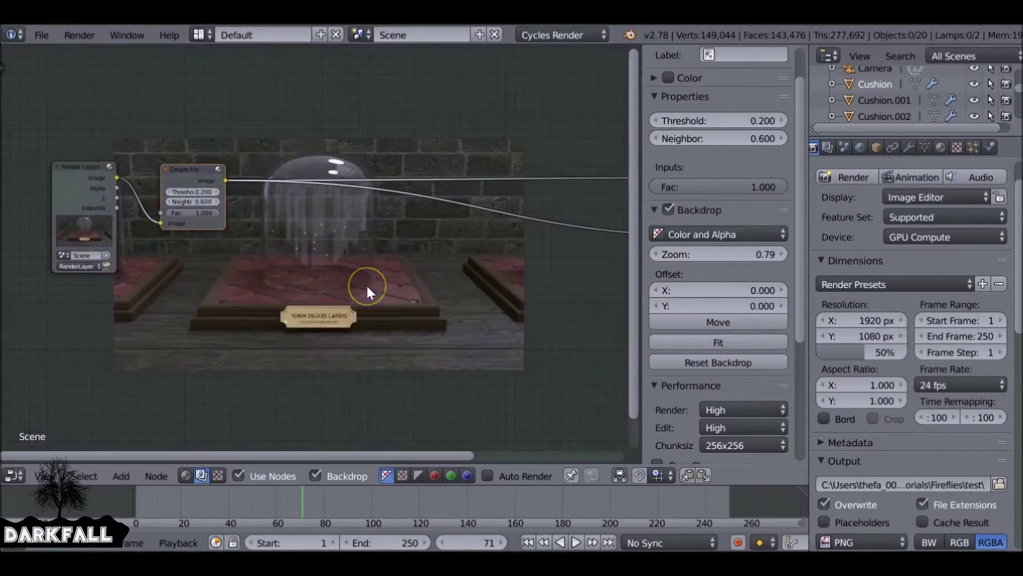
# - Add an RGB Curves node after Despeckle and feed its output to both the Viewer and Composite nodes
pyautogui.moveTo(366, 284); pyautogui.dragTo(300, 270, button='middle')
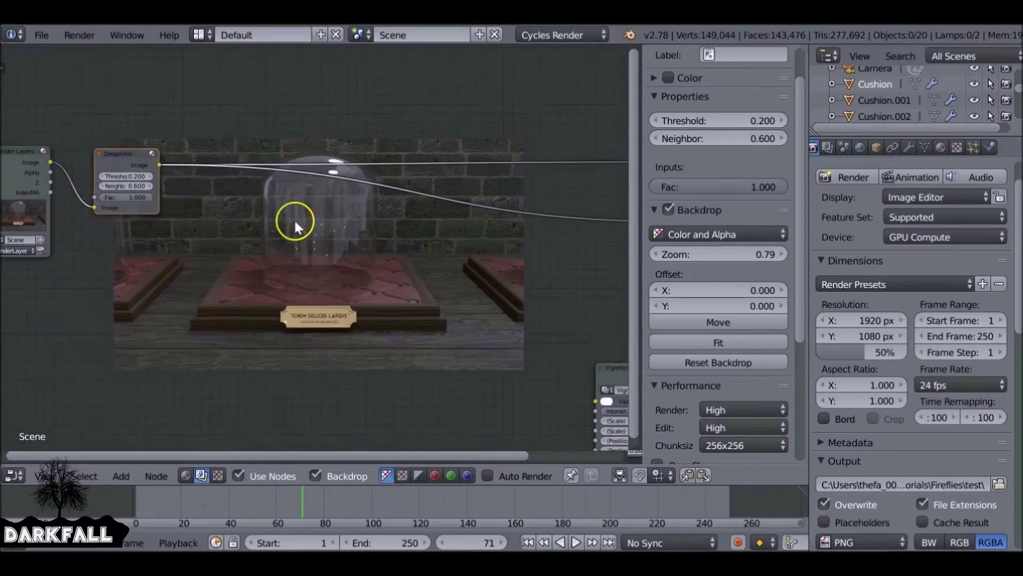
pyautogui.moveTo(295, 220); pyautogui.dragTo(303, 263, button='middle')
pyautogui.hotkey('shift', 'a')
pyautogui.moveTo(300, 273)
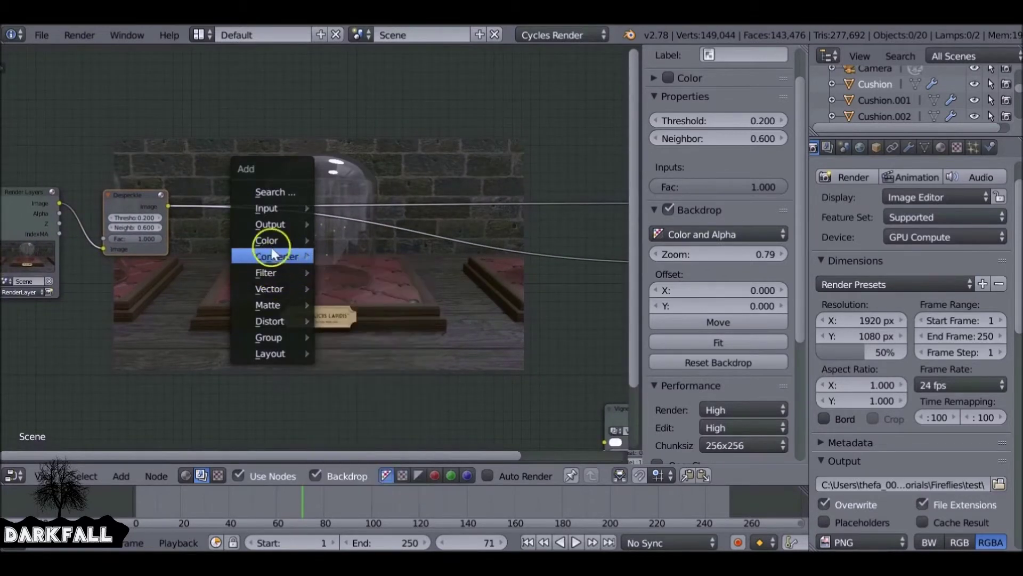
pyautogui.moveTo(272, 245)
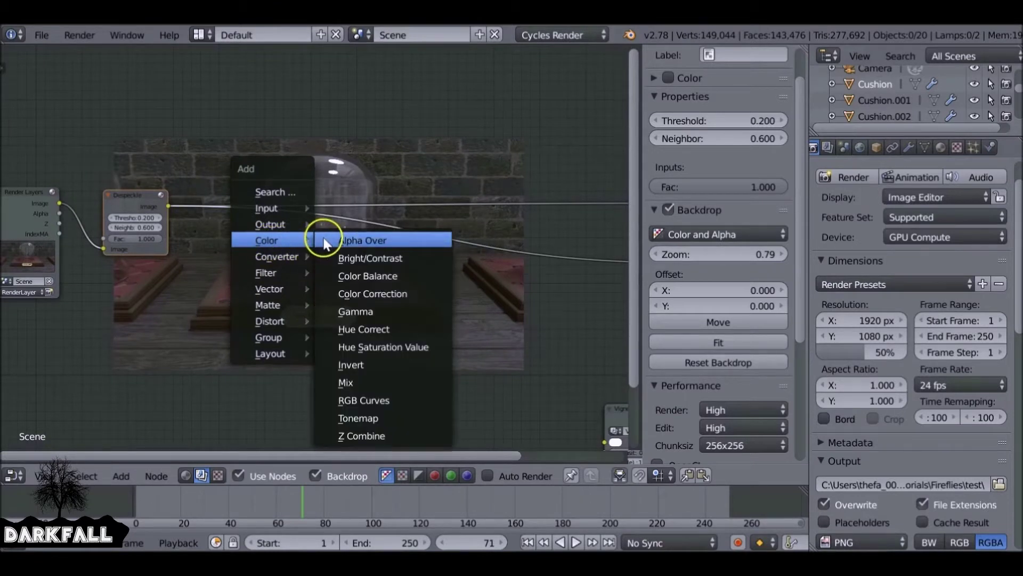
pyautogui.click(388, 397)
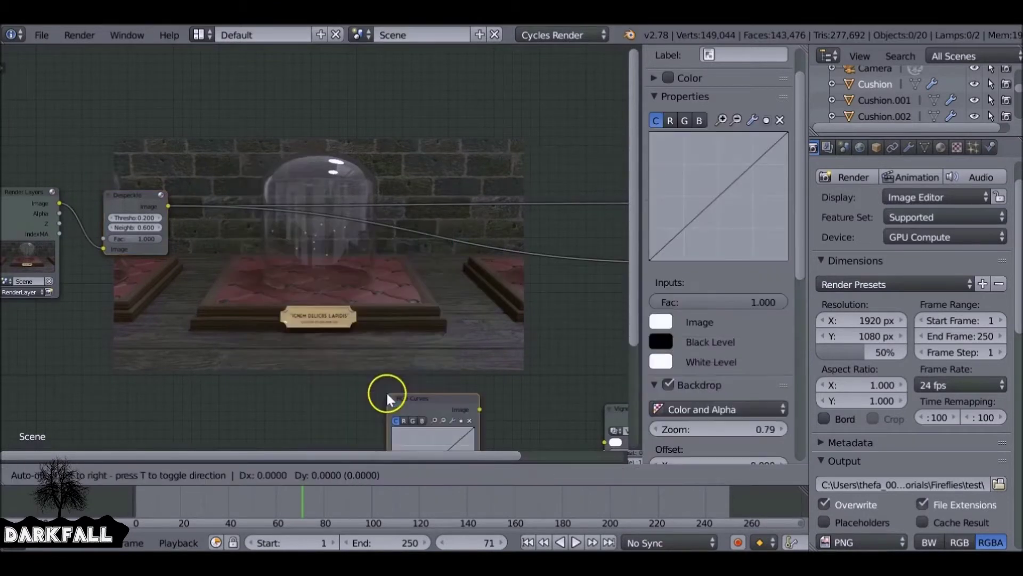
pyautogui.click(314, 218)
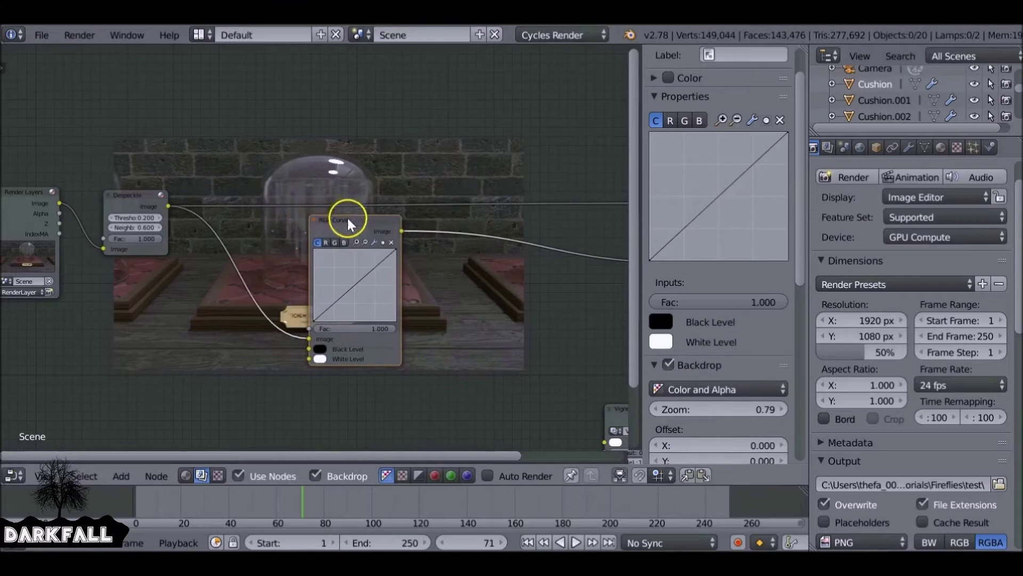
pyautogui.moveTo(347, 219); pyautogui.dragTo(240, 225)
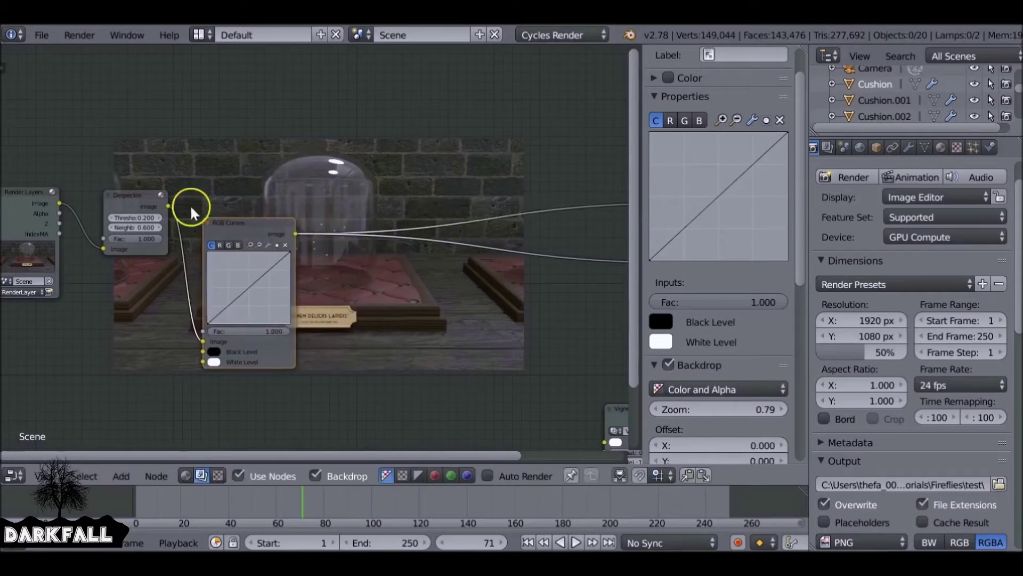
# - Collapse the Despeckle node and line up Render Layers, Despeckle and RGB Curves closely beside each other
pyautogui.moveTo(49, 195); pyautogui.dragTo(12, 176)
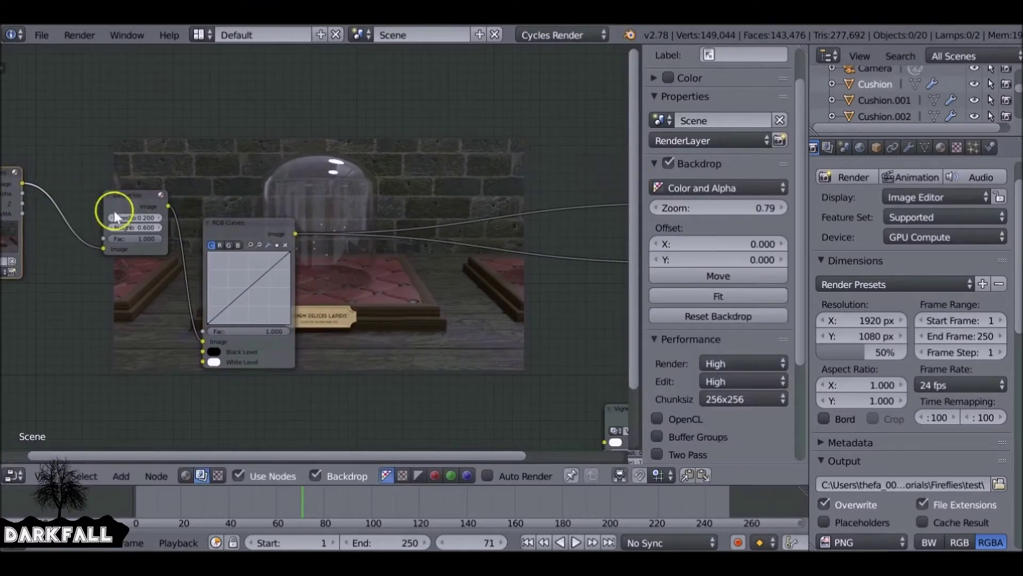
pyautogui.click(124, 199)
pyautogui.moveTo(124, 196); pyautogui.dragTo(82, 176)
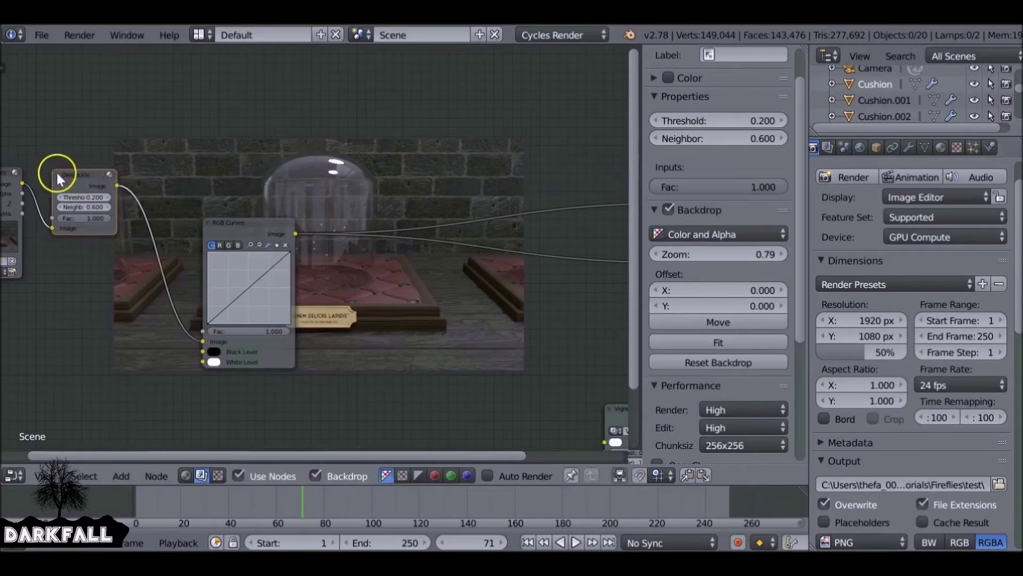
pyautogui.click(56, 171)
pyautogui.moveTo(61, 177); pyautogui.dragTo(59, 180)
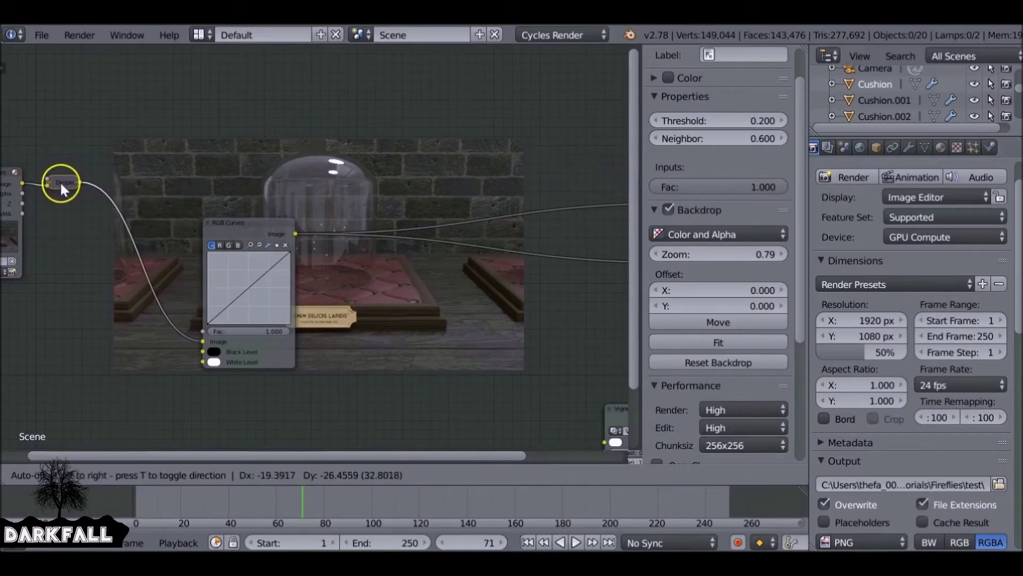
pyautogui.click(209, 210)
pyautogui.moveTo(218, 219); pyautogui.dragTo(126, 173)
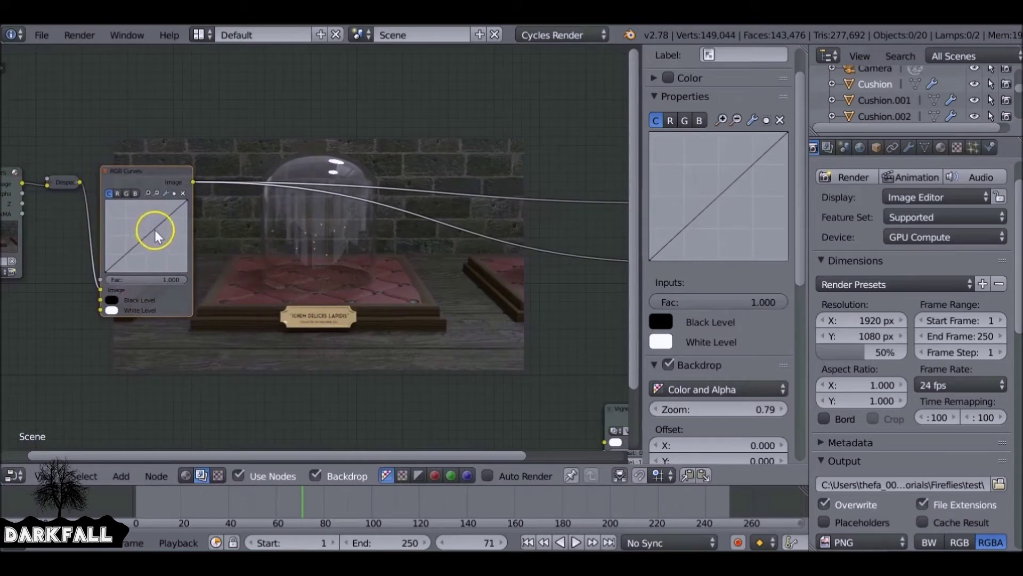
# - Shape the combined RGB curve into an S with points at about X 0.54, Y 0.78 and X 0.31, Y 0.32
pyautogui.moveTo(157, 225); pyautogui.dragTo(149, 216)
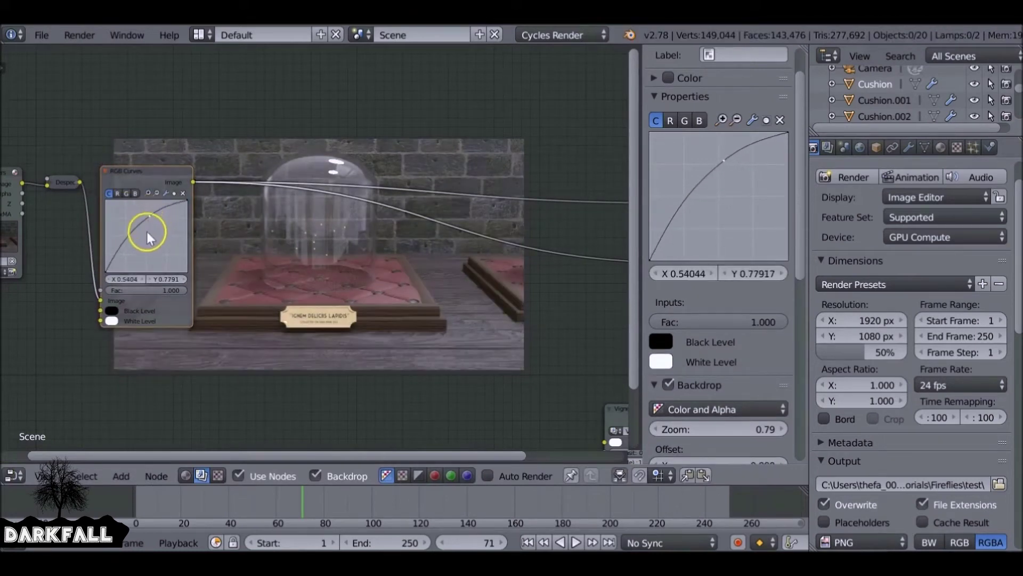
pyautogui.moveTo(116, 252); pyautogui.dragTo(131, 248)
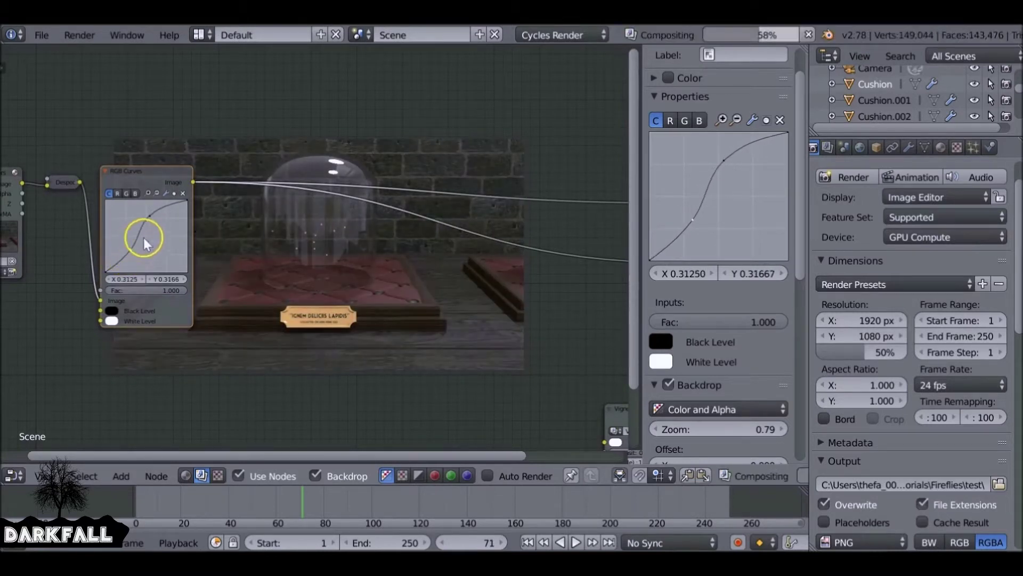
pyautogui.click(150, 215)
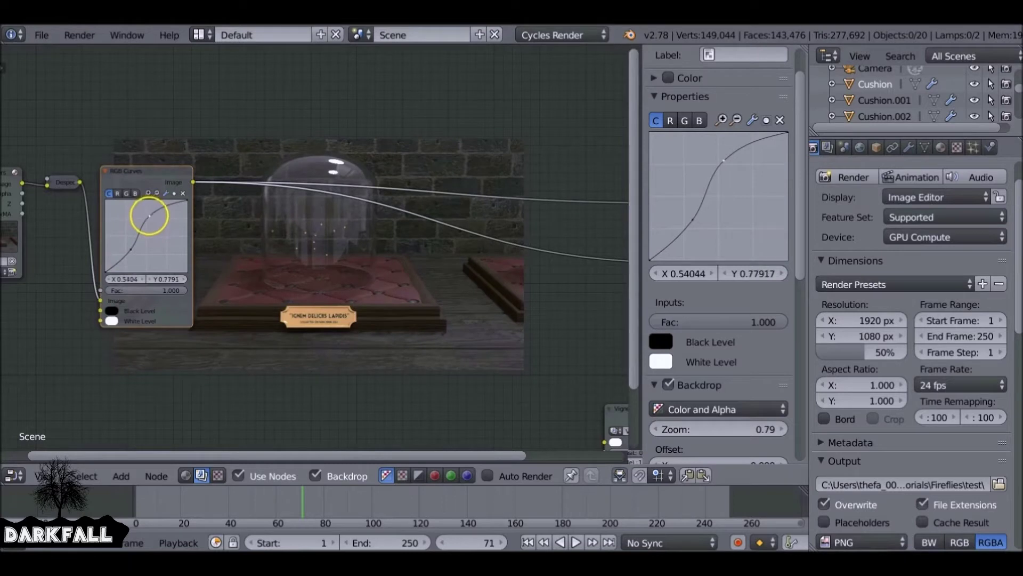
# - Refine the S-curve by raising its upper point toward the highlights and moving its lower point to X 0.33, Y 0.40
pyautogui.moveTo(149, 215); pyautogui.dragTo(160, 206)
pyautogui.moveTo(133, 248)
pyautogui.mouseDown()
pyautogui.moveTo(139, 240)
pyautogui.moveTo(127, 258)
pyautogui.moveTo(133, 244)
pyautogui.mouseUp()
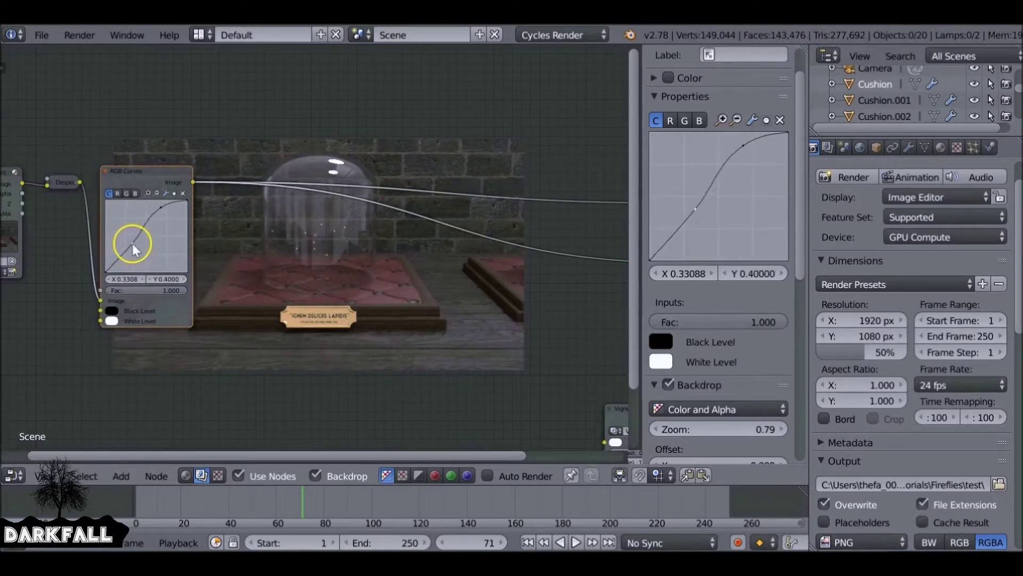
pyautogui.click(58, 179)
pyautogui.click(146, 176)
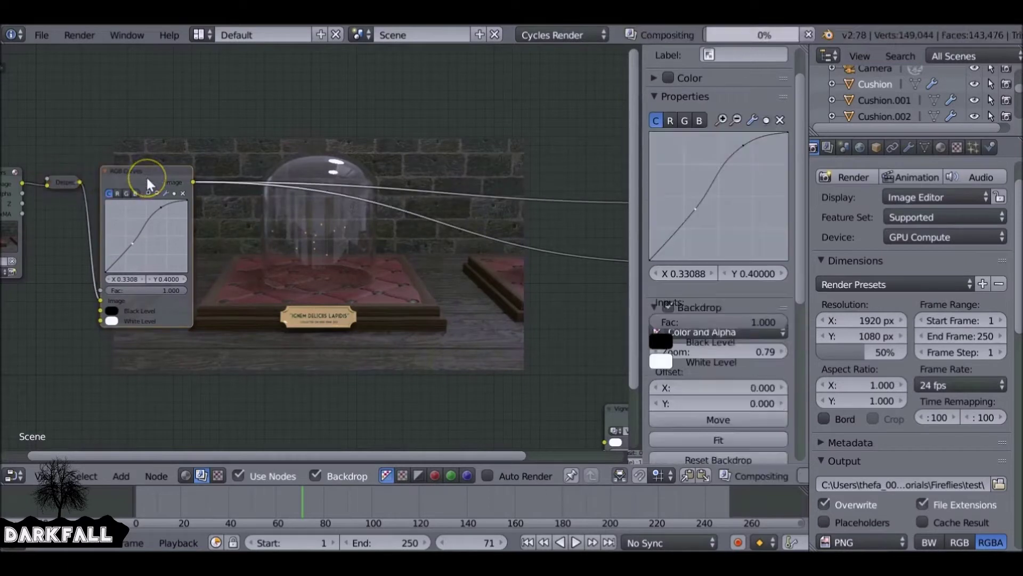
# - Add a Glare node fed by the RGB Curves output and preview its result in the Viewer
pyautogui.moveTo(362, 241); pyautogui.dragTo(236, 226, button='middle')
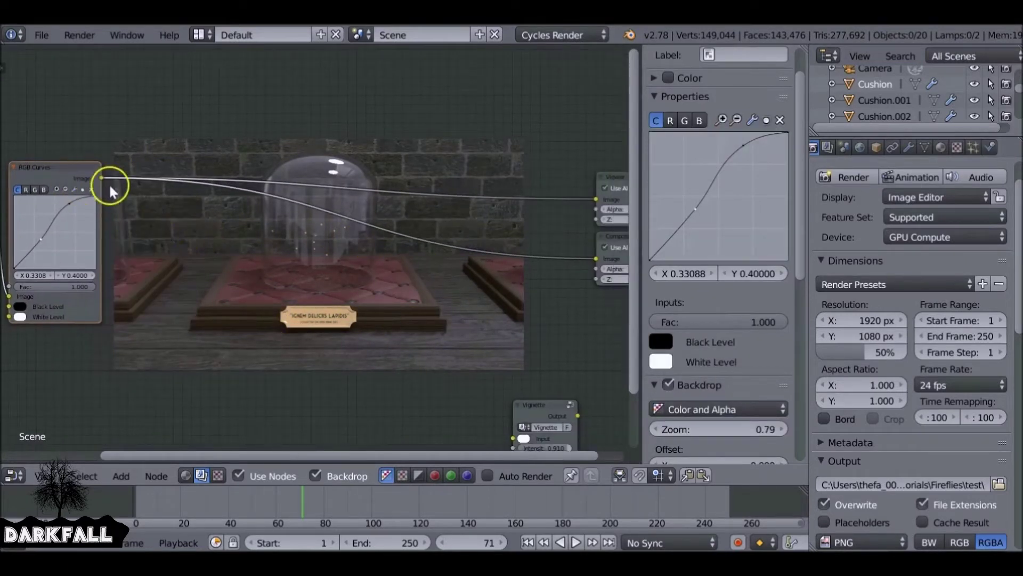
pyautogui.hotkey('shift', 'a')
pyautogui.moveTo(268, 254)
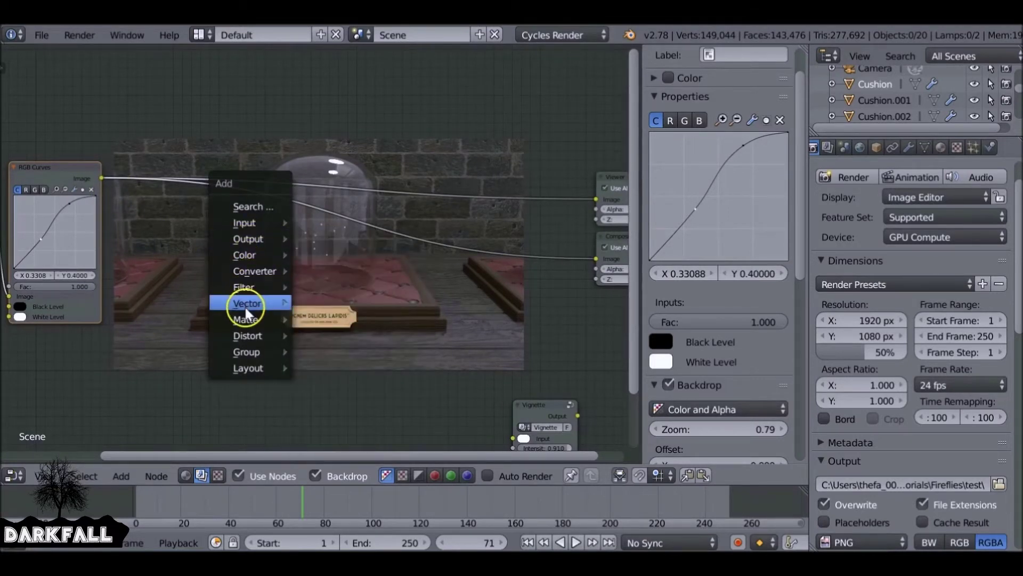
pyautogui.moveTo(248, 288)
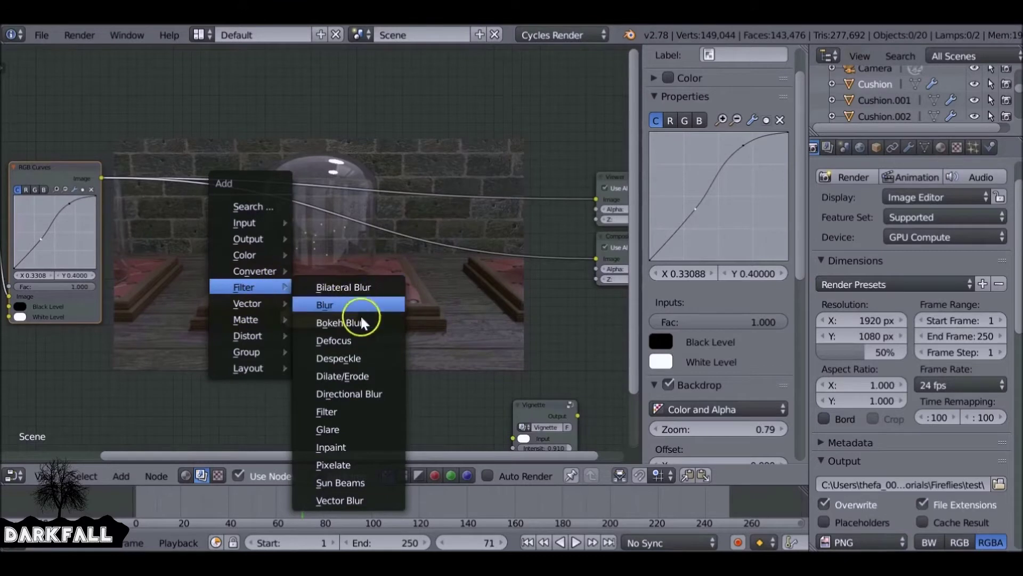
pyautogui.click(335, 429)
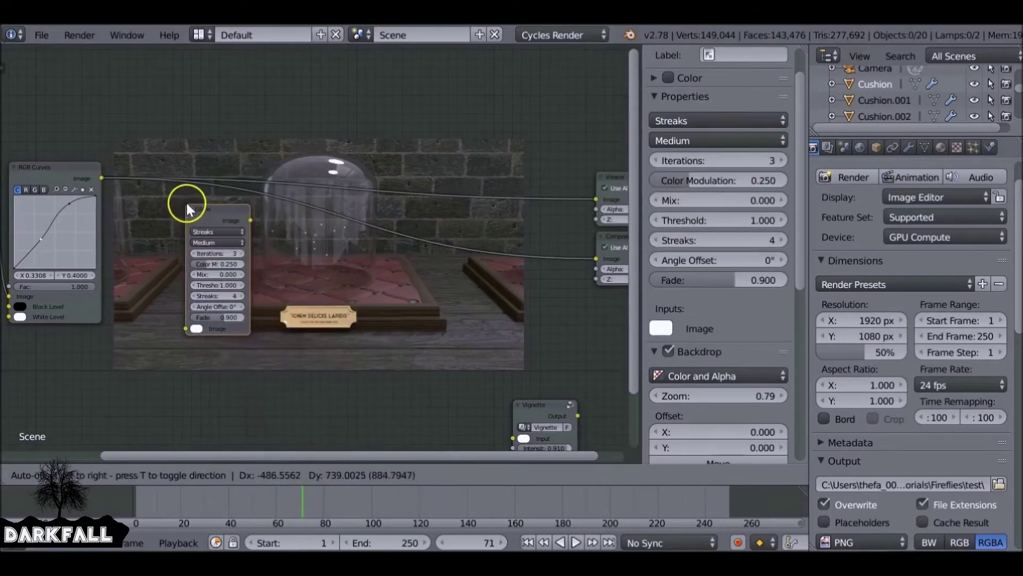
pyautogui.click(186, 200)
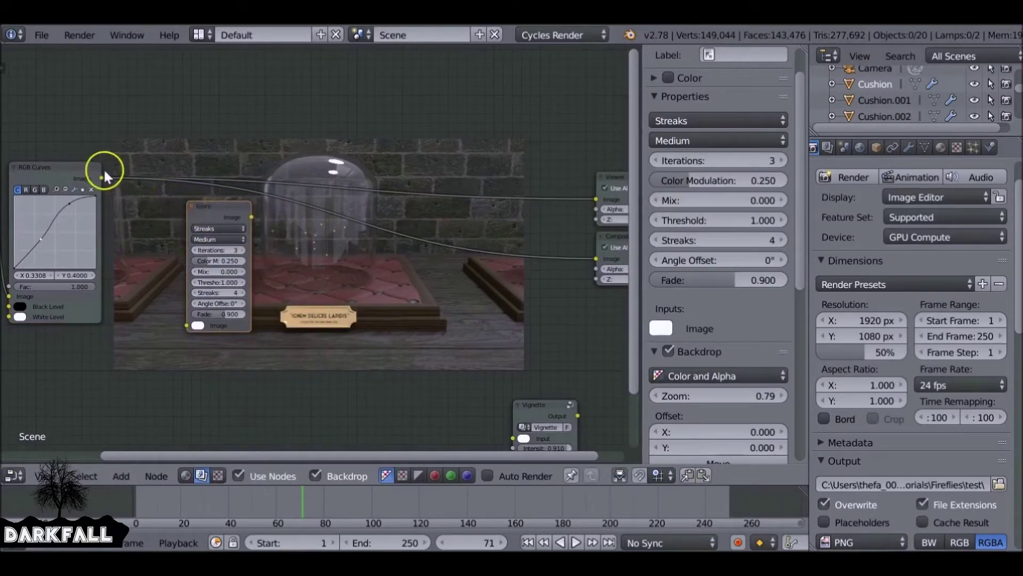
pyautogui.moveTo(101, 178); pyautogui.dragTo(188, 325)
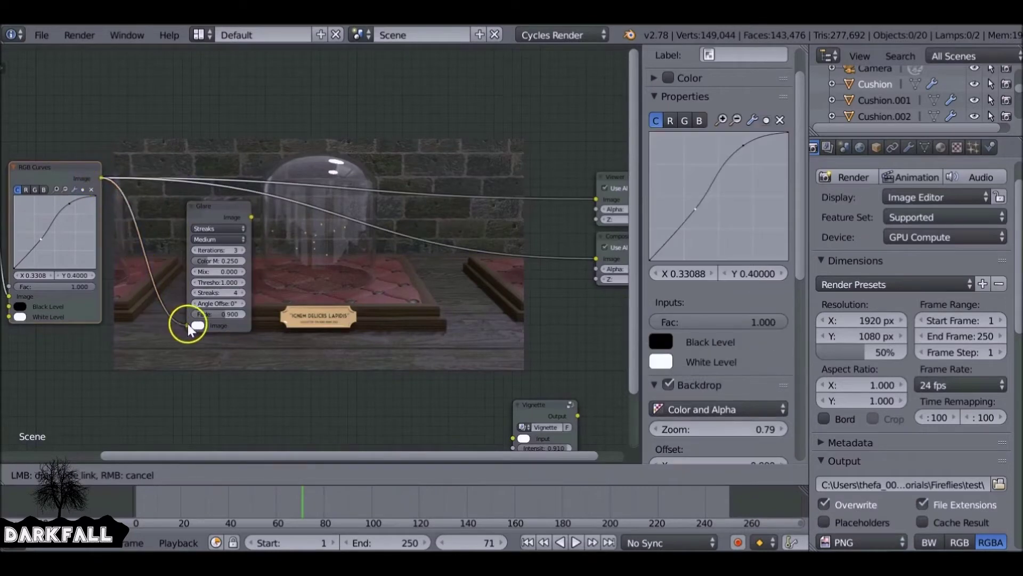
pyautogui.keyDown('ctrl'); pyautogui.keyDown('shift'); pyautogui.click(226, 212); pyautogui.keyUp('shift'); pyautogui.keyUp('ctrl')
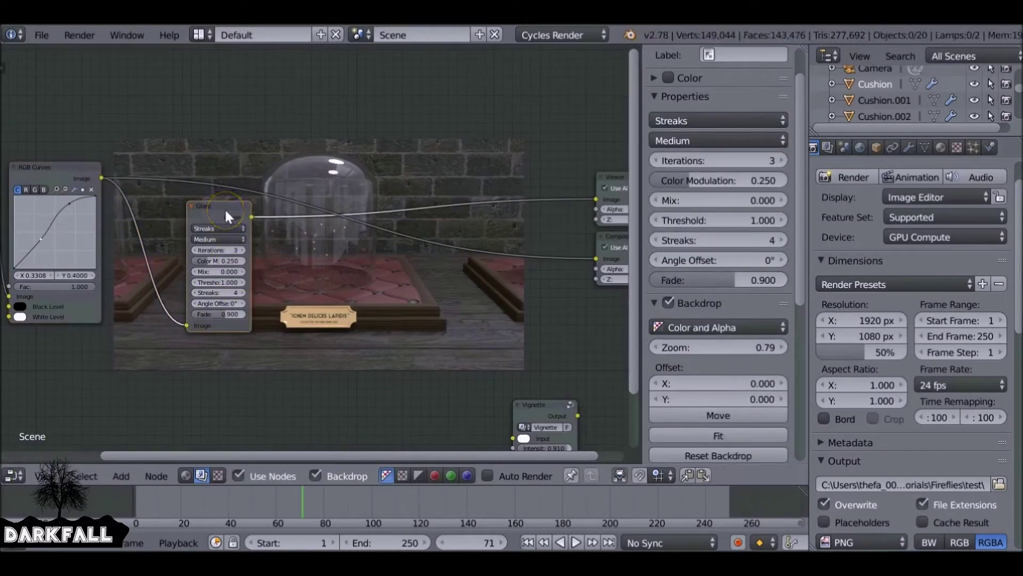
# - Move the Glare node closer to RGB Curves and set it to Fog Glow with a mix of 1.000
pyautogui.scroll(2, 225, 211)
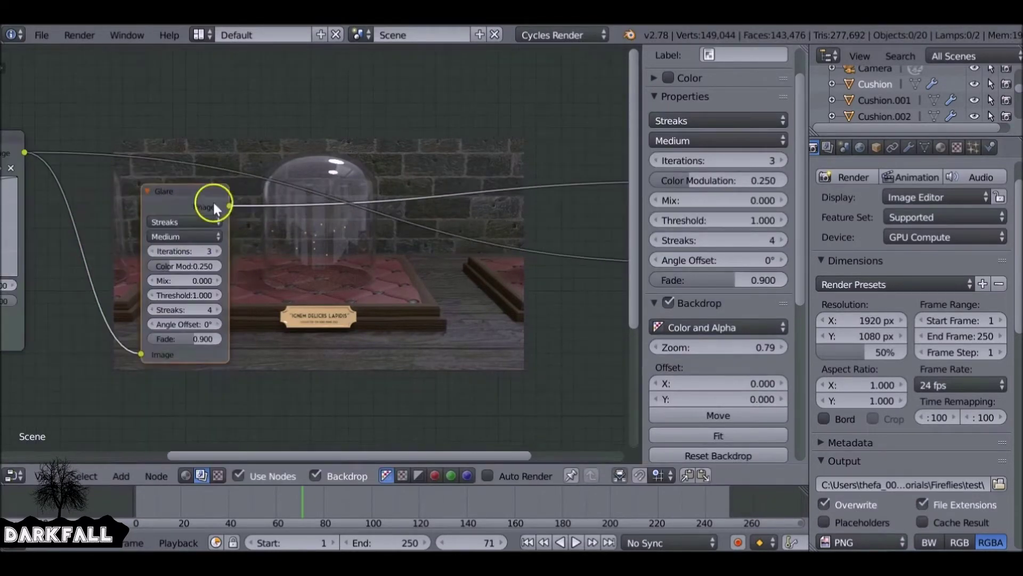
pyautogui.moveTo(194, 197); pyautogui.dragTo(155, 171)
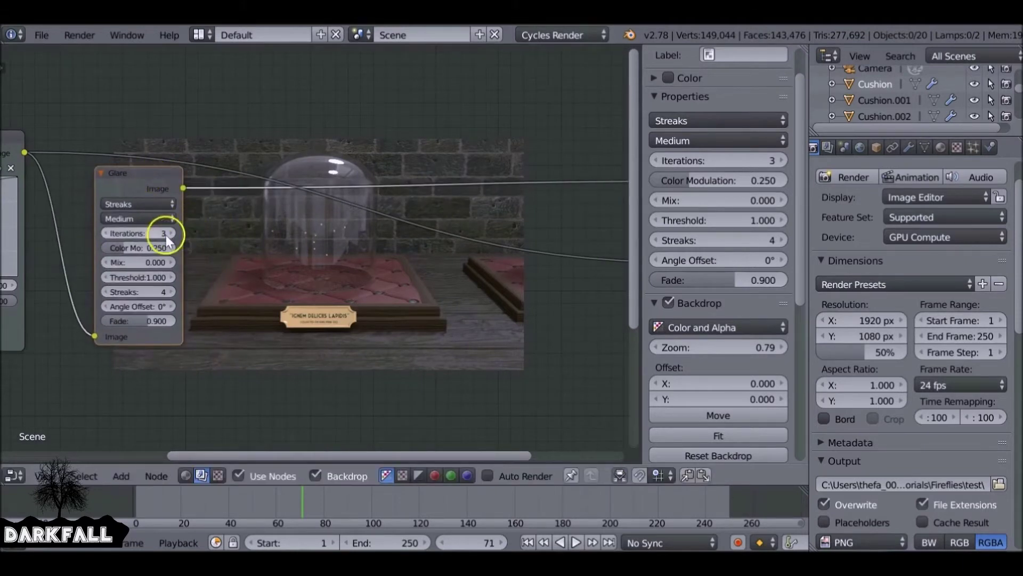
pyautogui.click(130, 203)
pyautogui.click(136, 157)
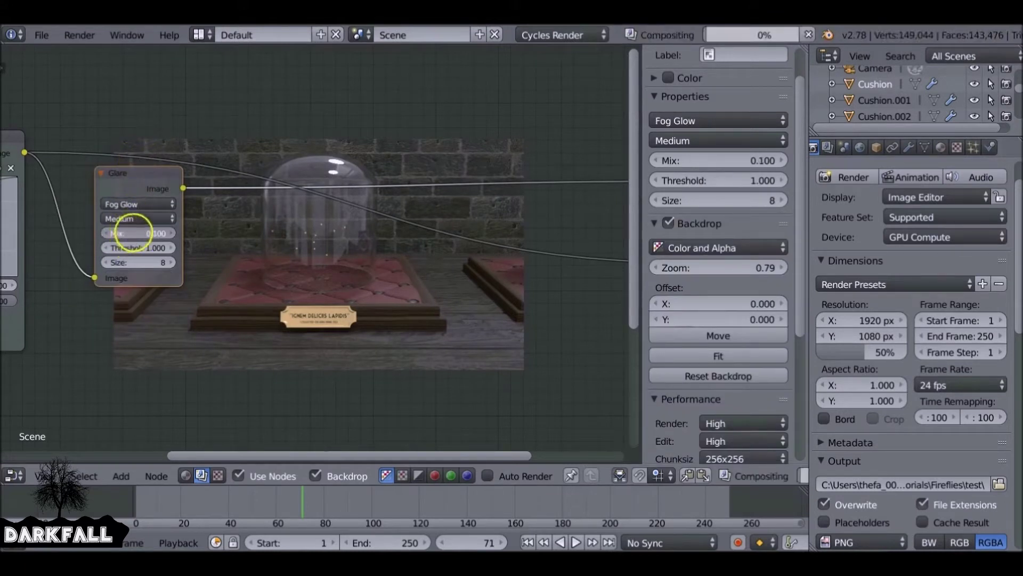
pyautogui.click(128, 236)
pyautogui.write('1')
pyautogui.press('Return')
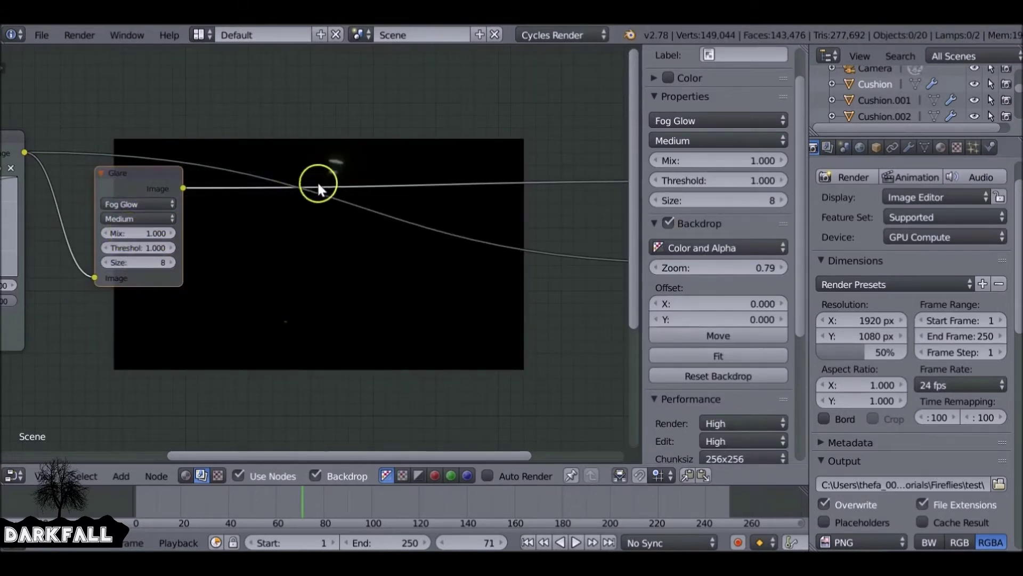
# - Lower the Glare mix to 0.800, and delete the Glare node while keeping RGB Curves linked to the Viewer
pyautogui.moveTo(347, 159); pyautogui.dragTo(351, 228, button='middle')
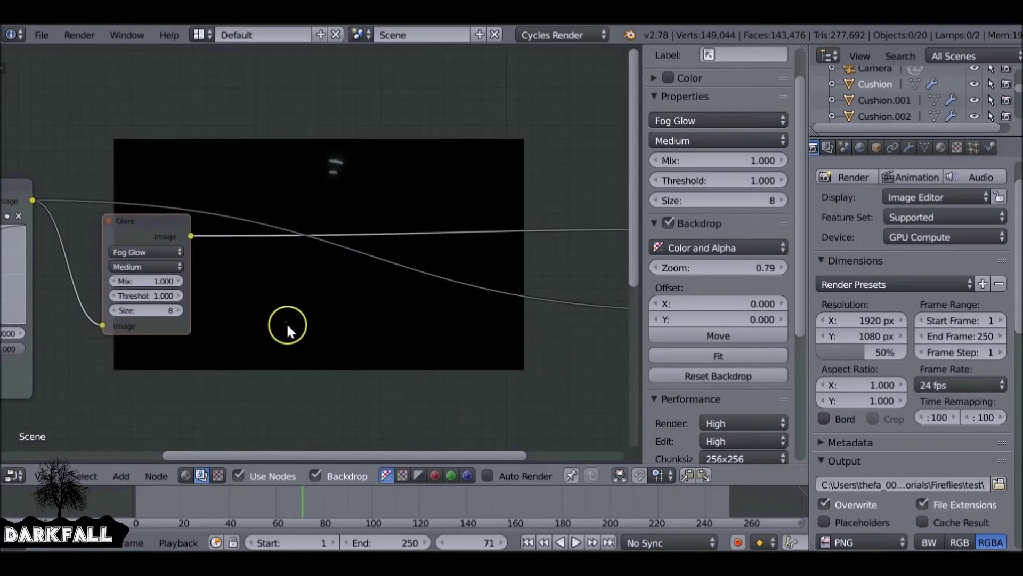
pyautogui.moveTo(287, 322); pyautogui.dragTo(295, 249, button='middle')
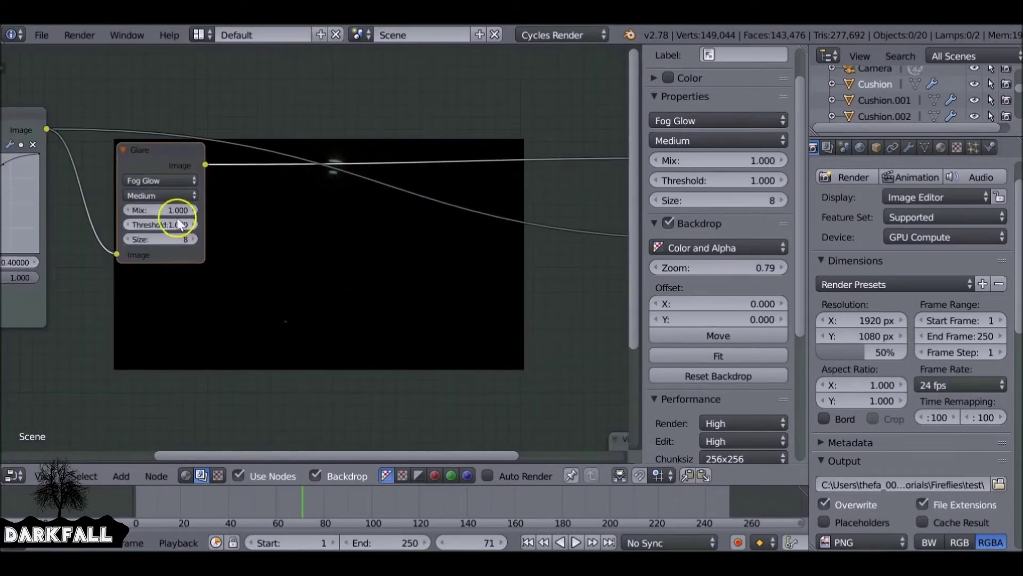
pyautogui.click(127, 209)
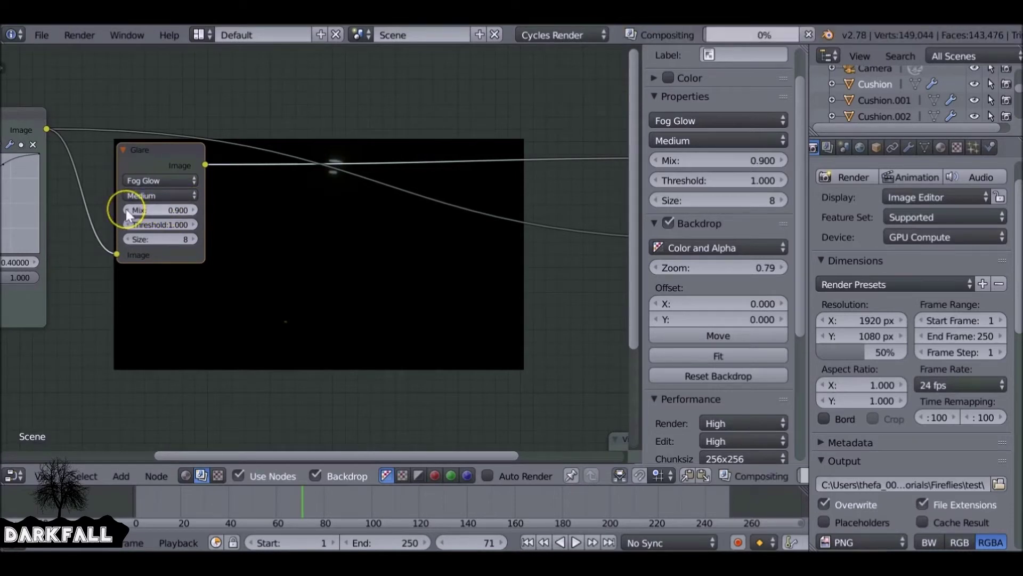
pyautogui.click(126, 209)
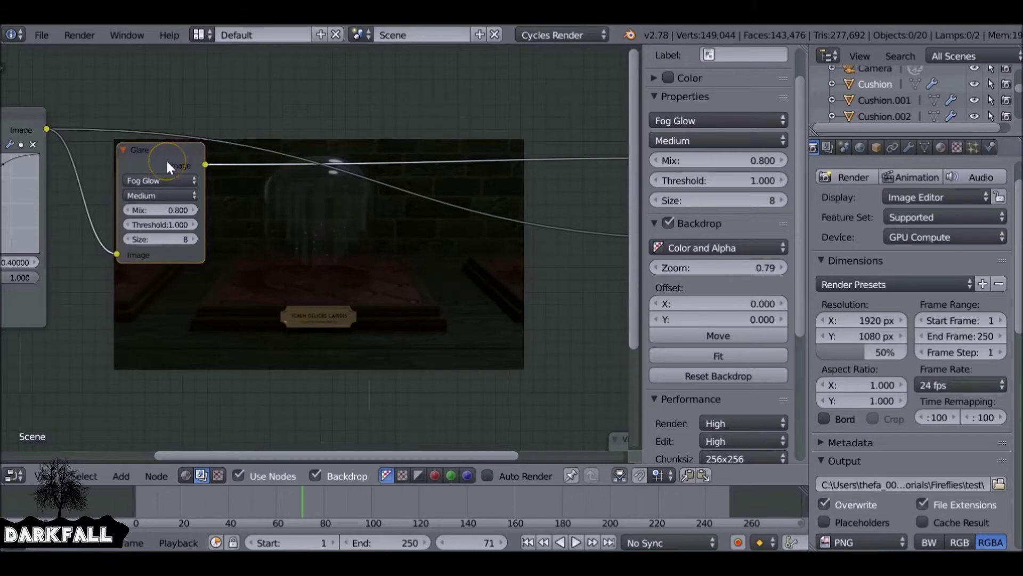
pyautogui.hotkey('ctrl', 'x')
# - Move the Render Layers node away from Despeckle and preview its IndexMA output in the Viewer
pyautogui.scroll(-2, 166, 167)
pyautogui.moveTo(172, 199); pyautogui.dragTo(414, 184, button='middle')
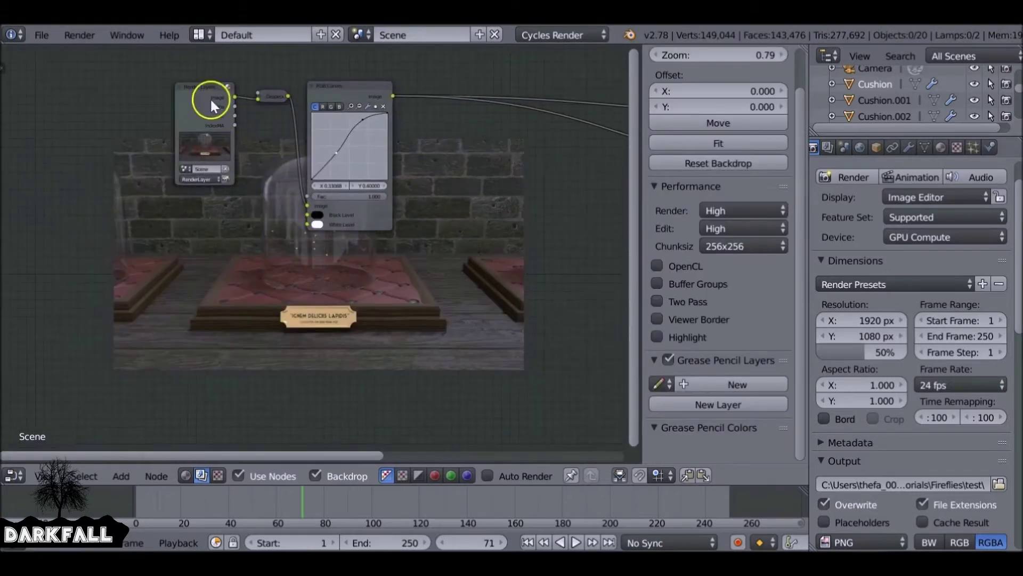
pyautogui.moveTo(212, 104); pyautogui.dragTo(129, 119)
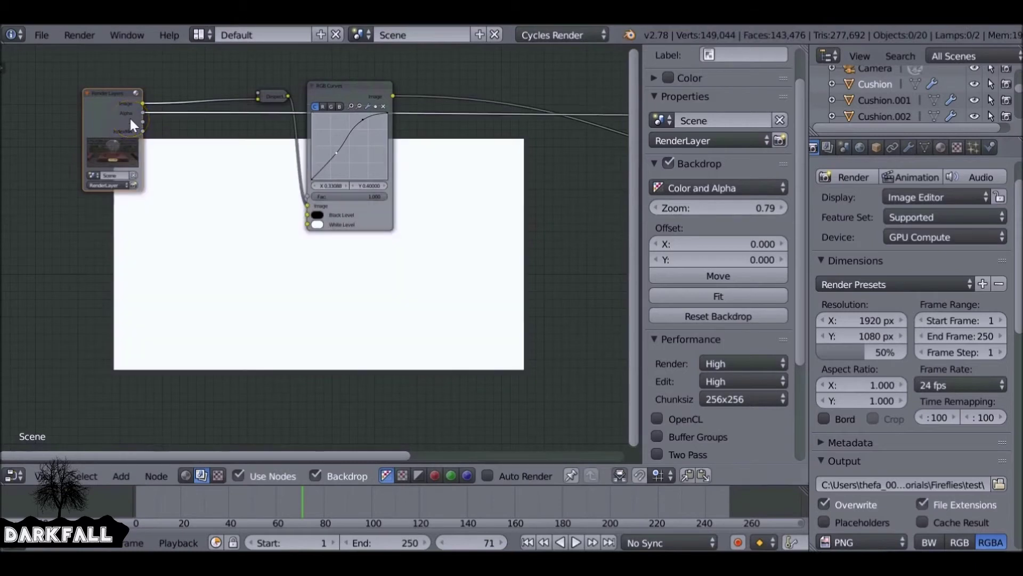
pyautogui.click(130, 123)
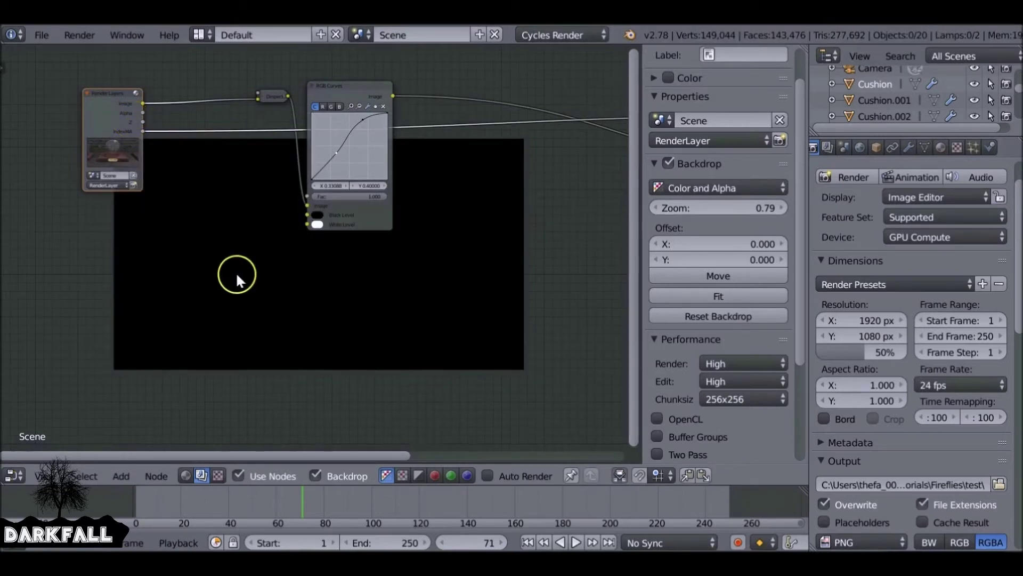
pyautogui.moveTo(237, 276); pyautogui.dragTo(242, 213, button='middle')
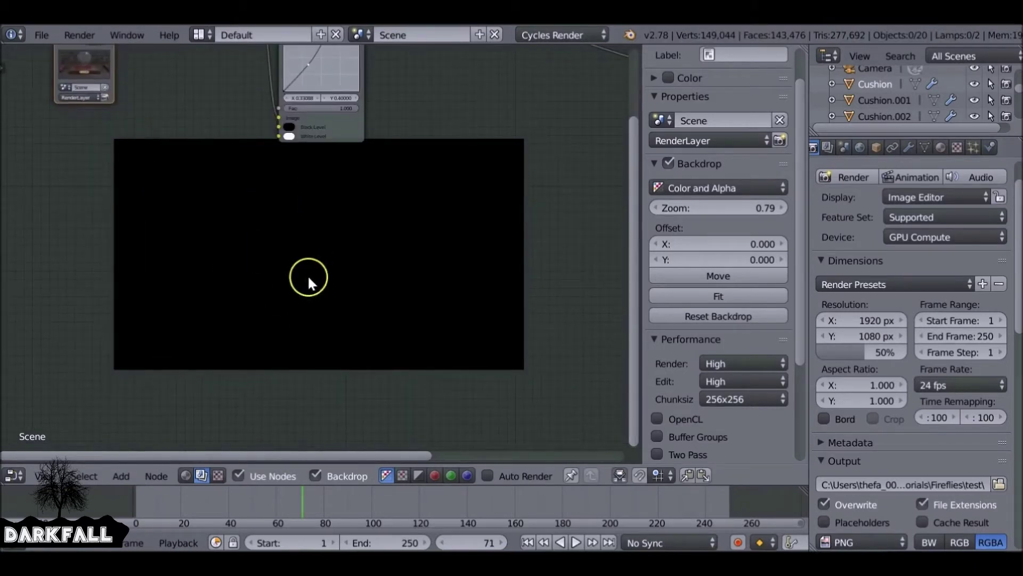
pyautogui.keyDown('shift'); pyautogui.scroll(5, 231, 283); pyautogui.keyUp('shift')
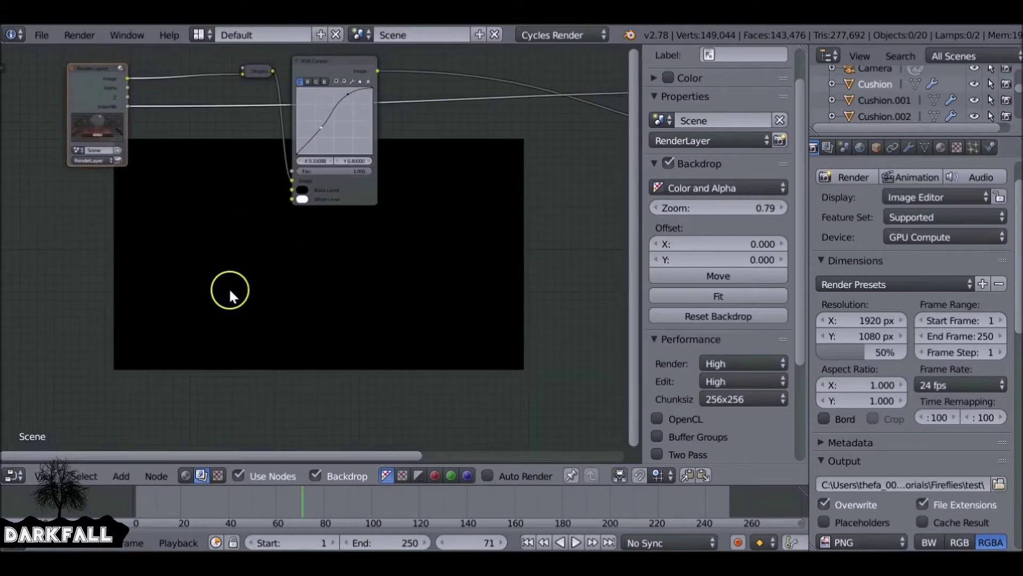
# - Insert an ID Mask node between the IndexMA output and the Viewer, and place it below the main node chain
pyautogui.hotkey('shift', 'a')
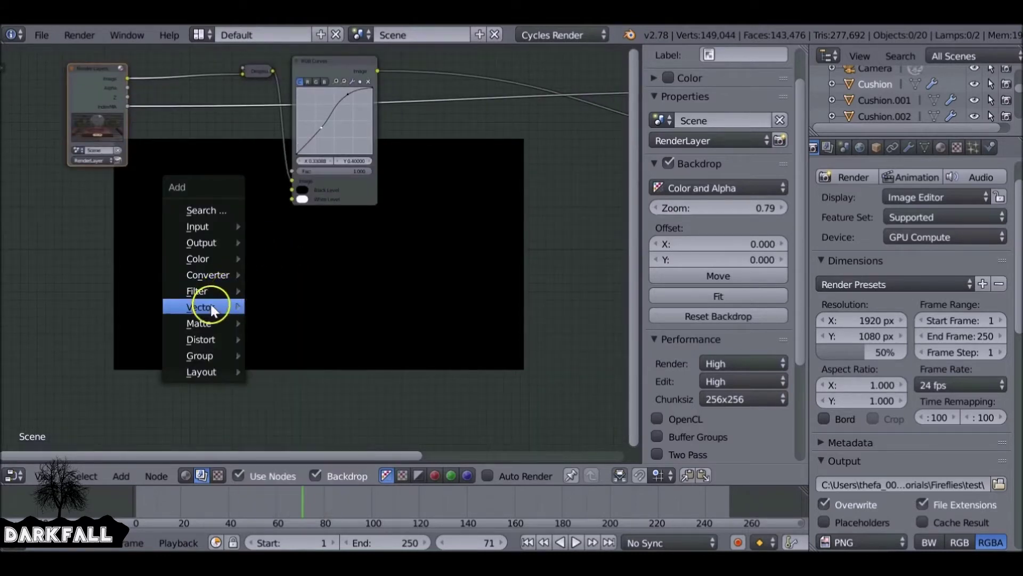
pyautogui.moveTo(203, 327)
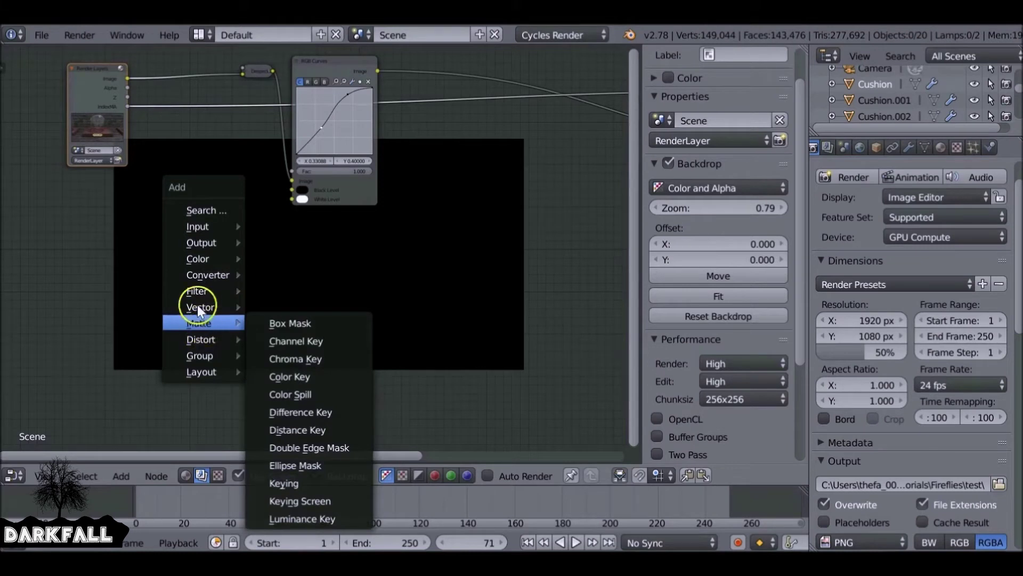
pyautogui.moveTo(197, 283)
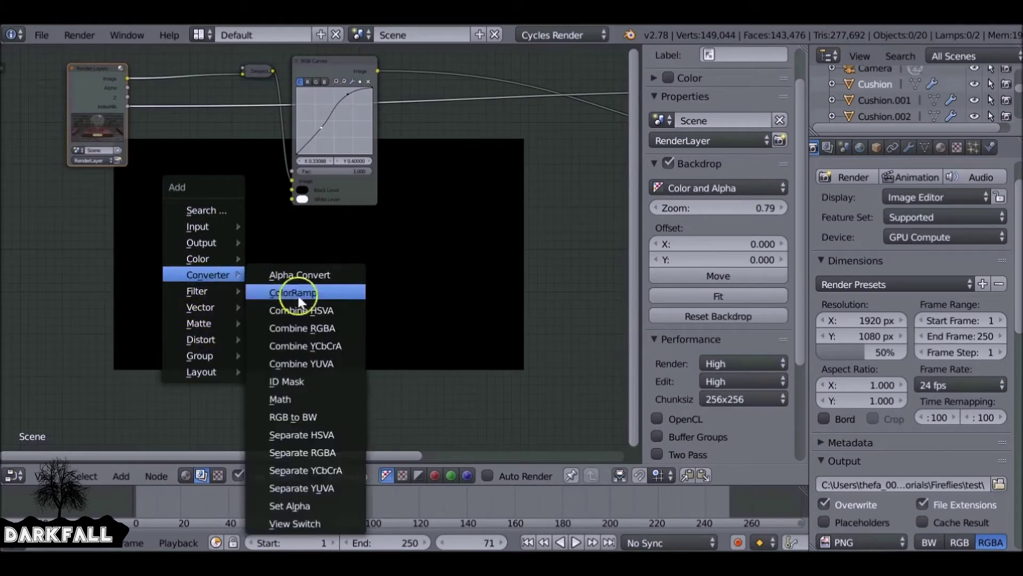
pyautogui.click(314, 380)
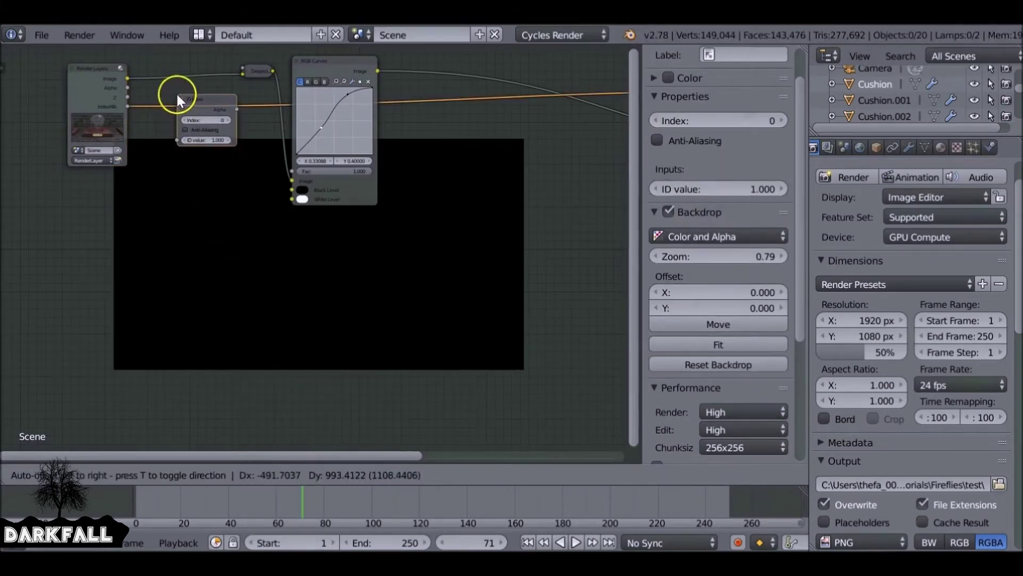
pyautogui.click(179, 95)
pyautogui.moveTo(209, 98); pyautogui.dragTo(198, 197)
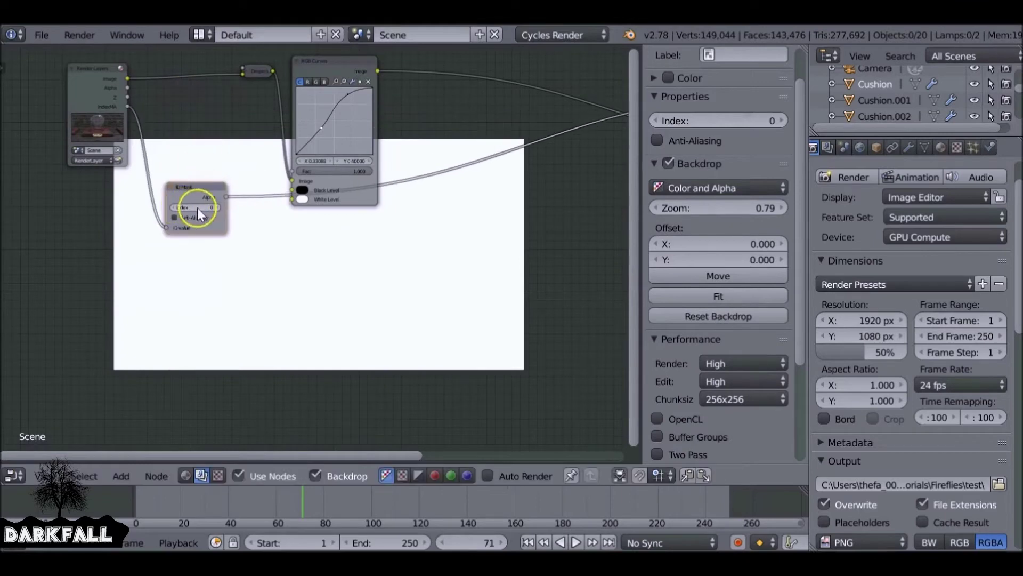
# - Switch the node editor to the 3D View, select the Fly object and check its Firefly material's pass index
pyautogui.click(15, 474)
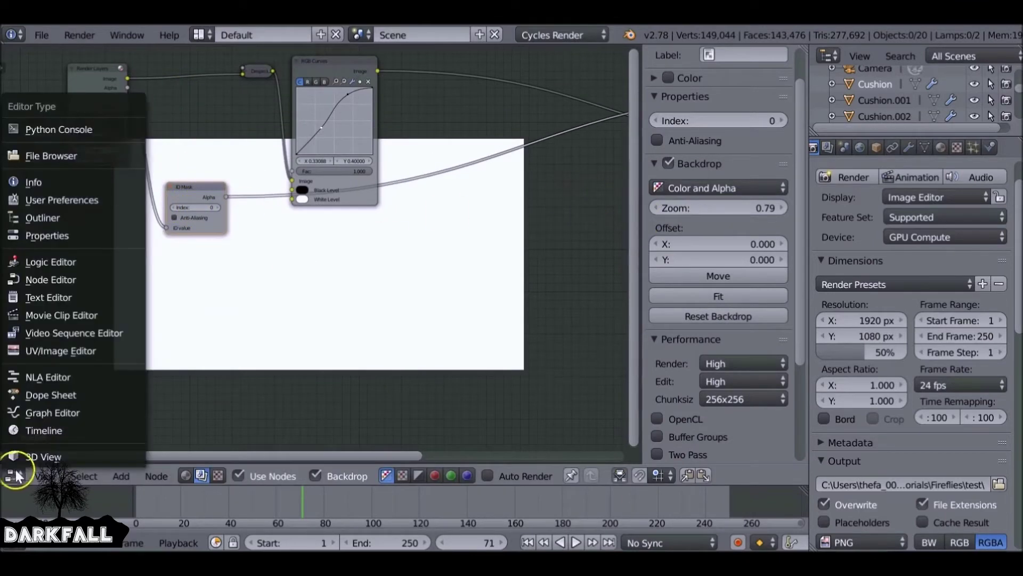
pyautogui.click(26, 458)
pyautogui.moveTo(376, 331); pyautogui.dragTo(356, 210, button='middle')
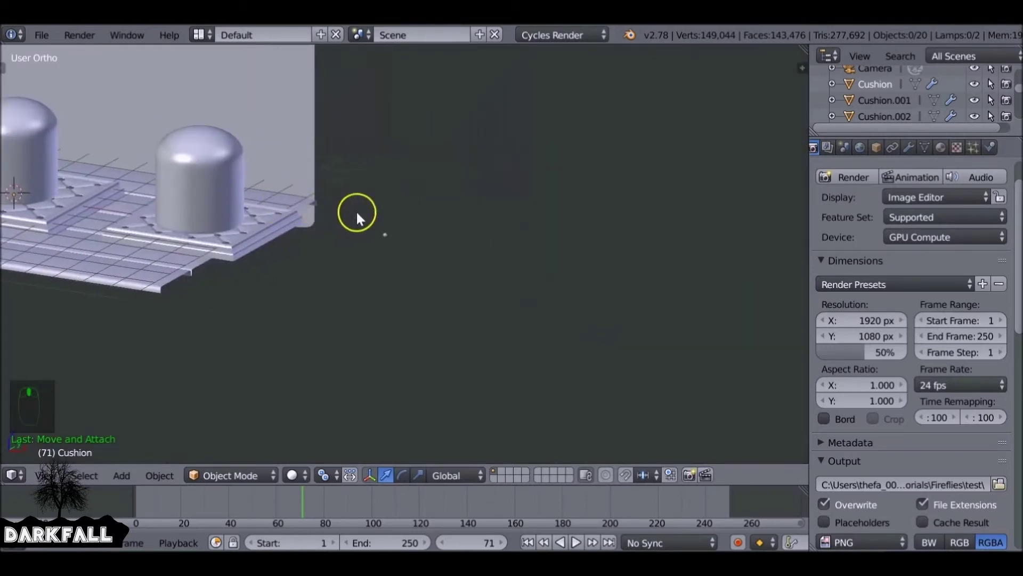
pyautogui.rightClick(384, 235)
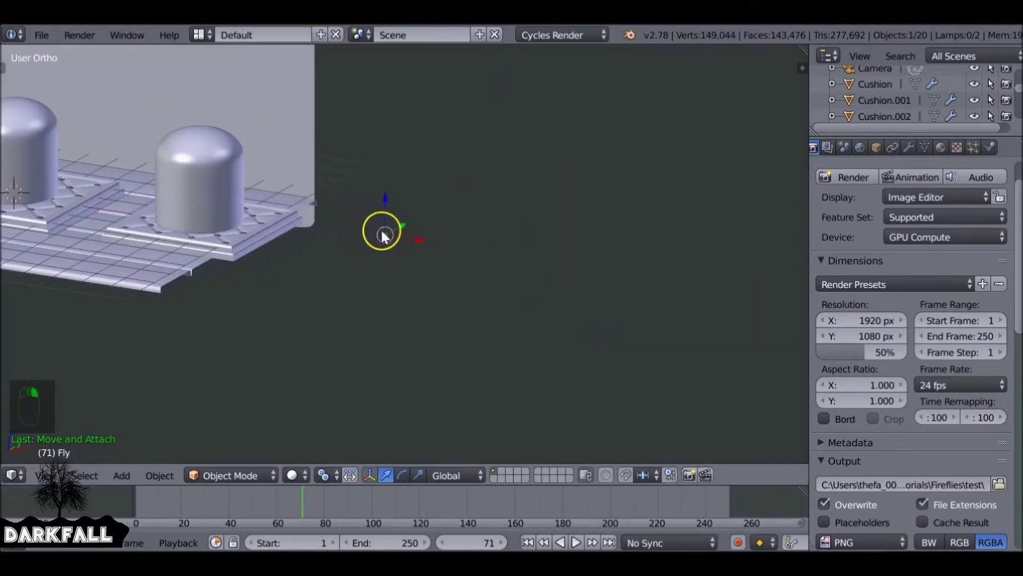
pyautogui.click(941, 146)
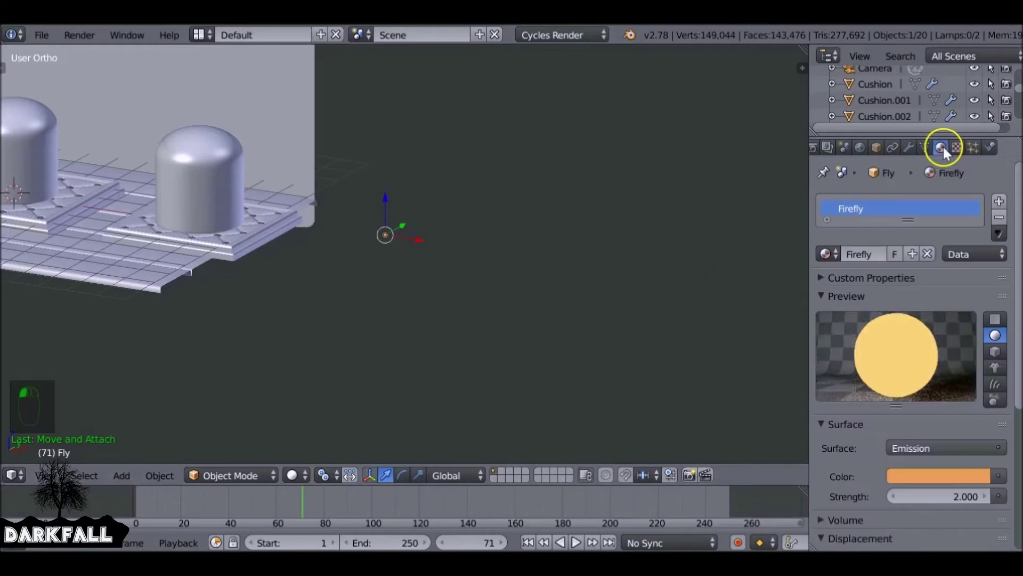
pyautogui.scroll(-10, 973, 373)
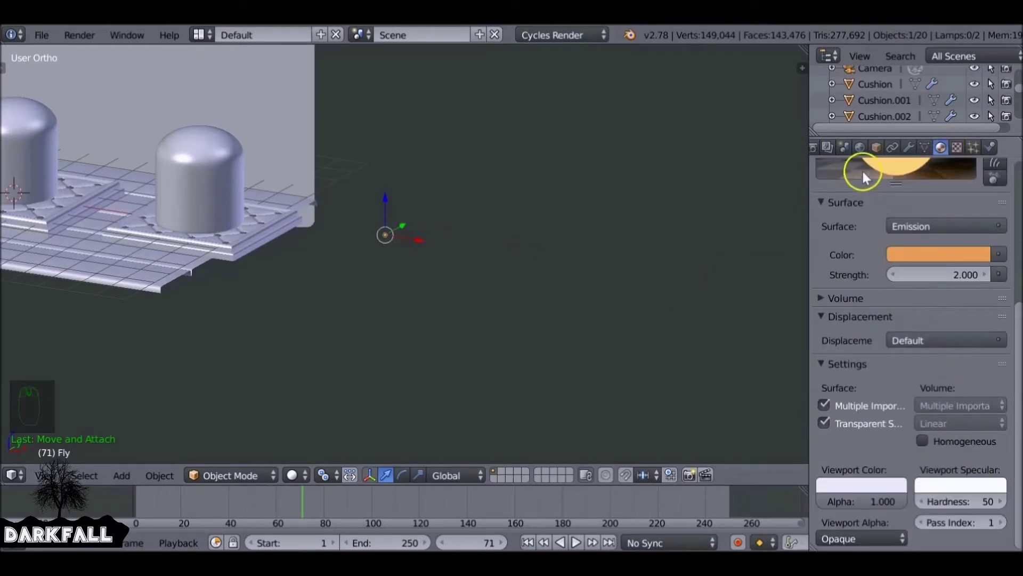
# - Check the Material Index setting among the render layer's passes
pyautogui.click(860, 147)
pyautogui.click(845, 146)
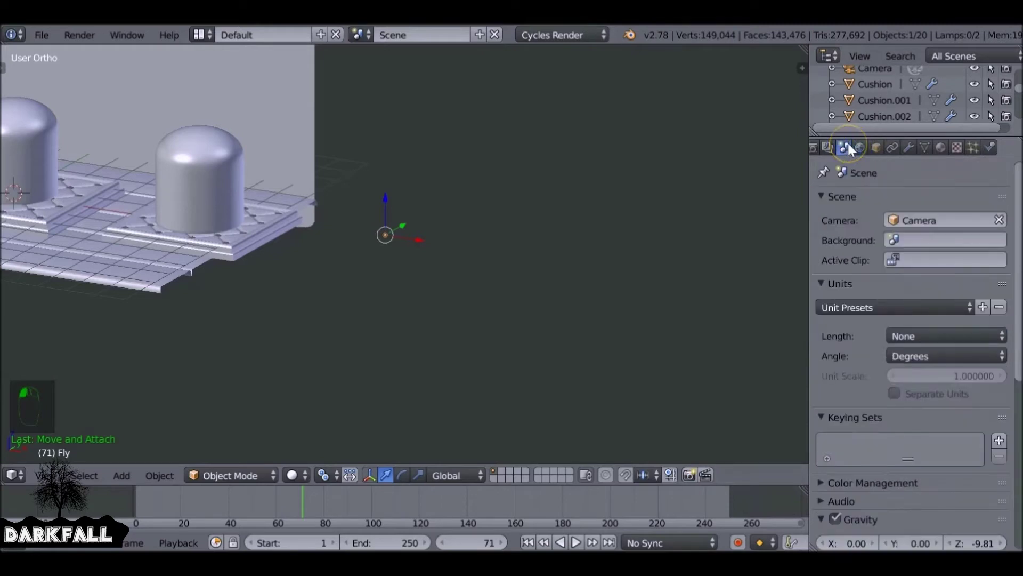
pyautogui.scroll(-6, 881, 328)
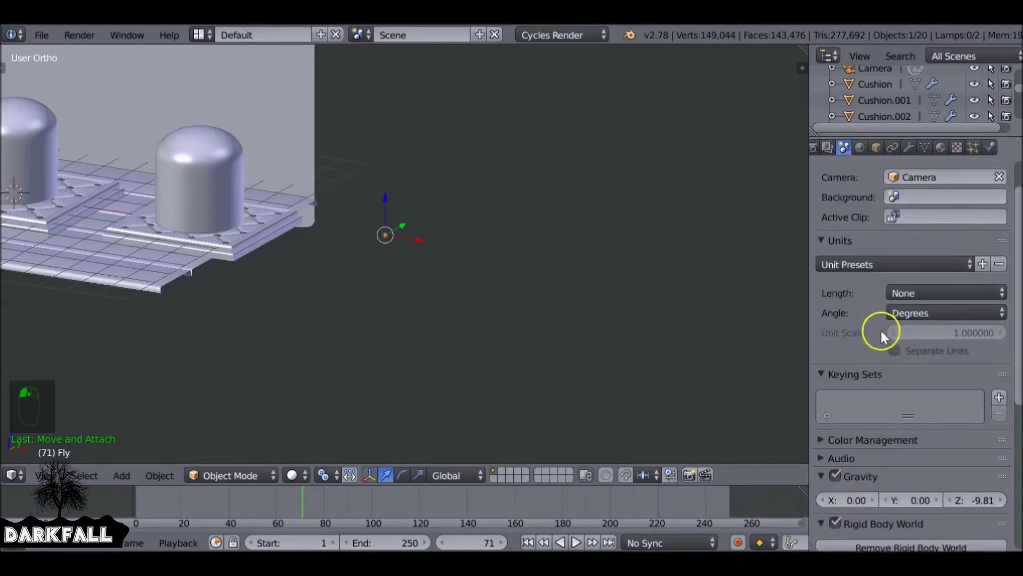
pyautogui.click(827, 148)
pyautogui.scroll(-6, 880, 299)
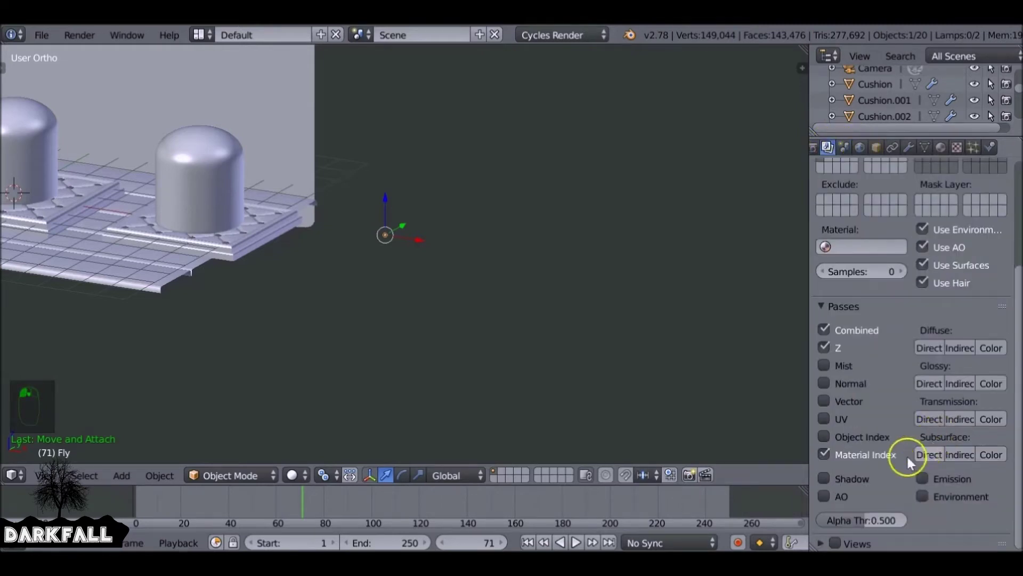
# - Return to the node editor and set the ID Mask node's index to 1
pyautogui.click(25, 475)
pyautogui.click(53, 278)
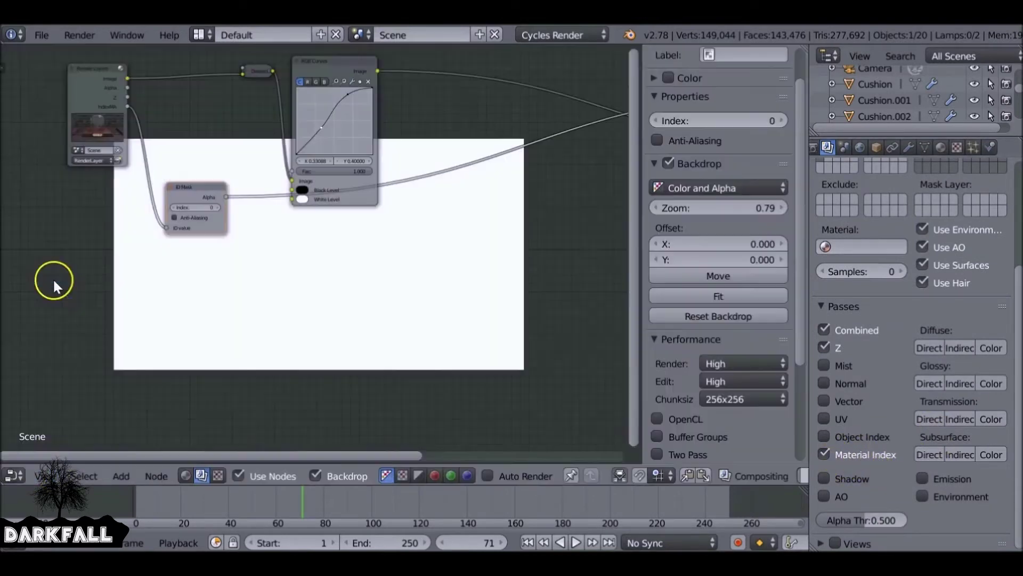
pyautogui.click(216, 208)
pyautogui.scroll(-5, 205, 236)
pyautogui.hscroll(5, 206, 235)
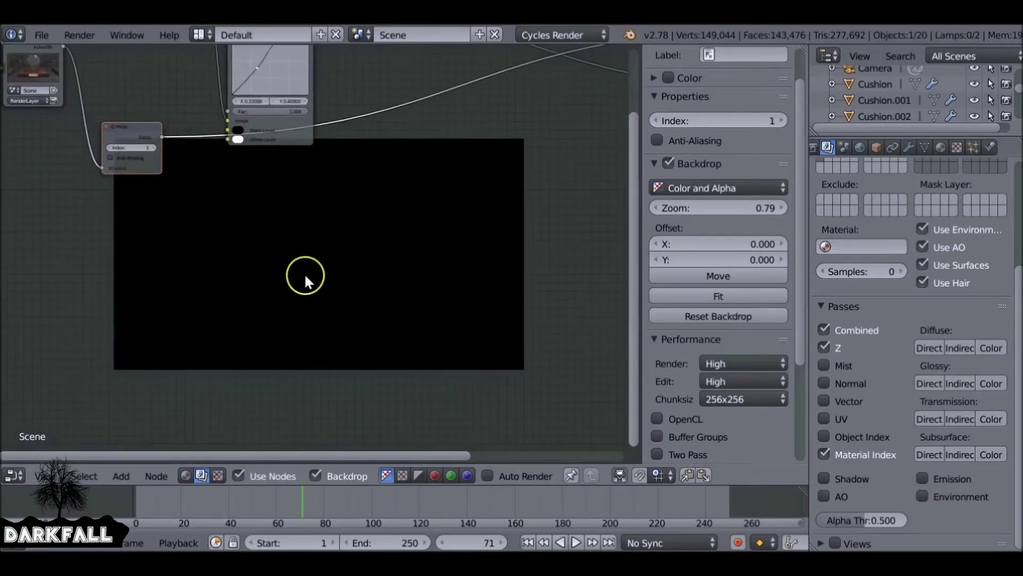
pyautogui.scroll(-3, 277, 288)
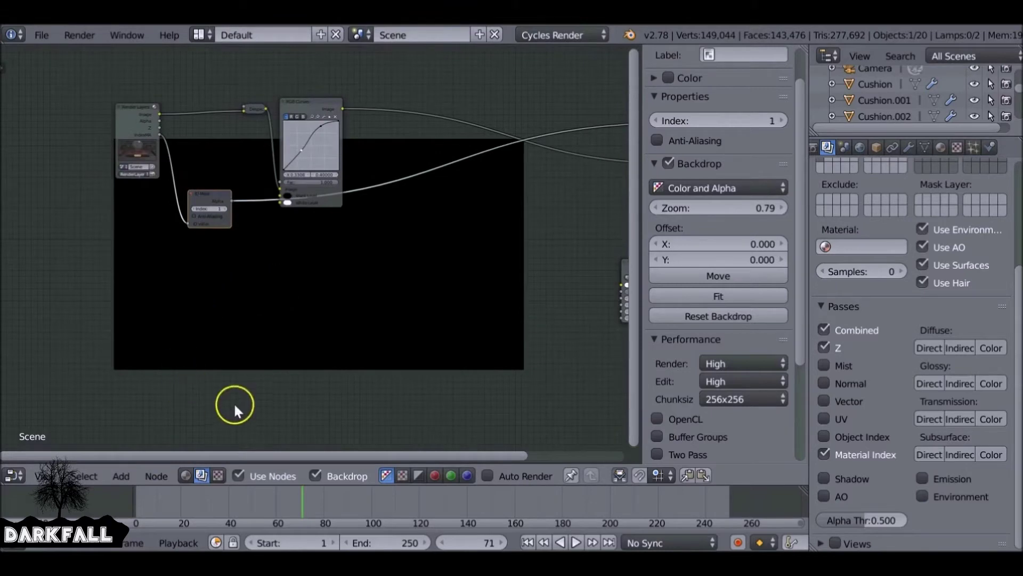
# - Switch to the 3D View, select the middle glass case and check its material settings
pyautogui.click(13, 475)
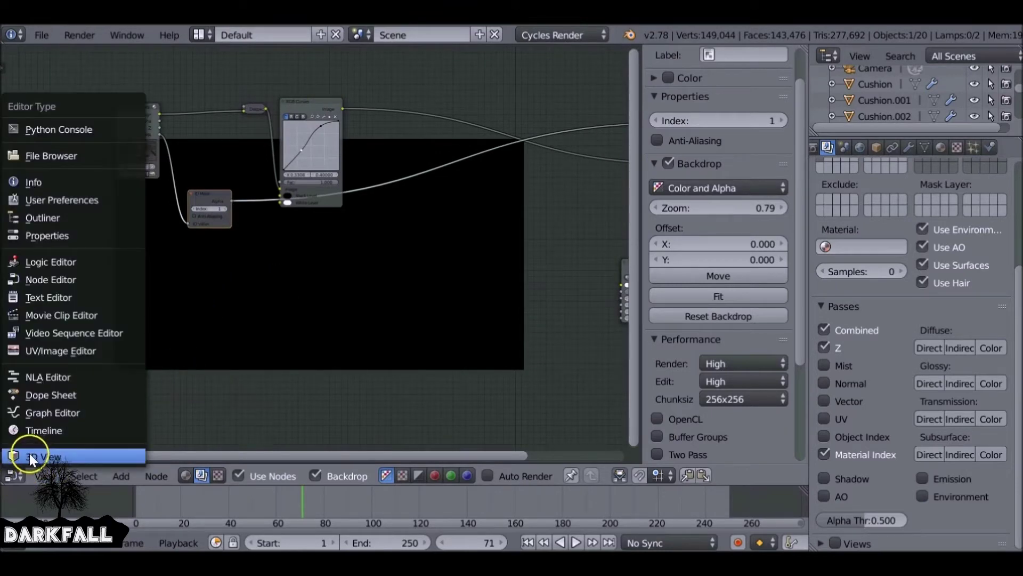
pyautogui.click(30, 456)
pyautogui.scroll(5, 246, 320)
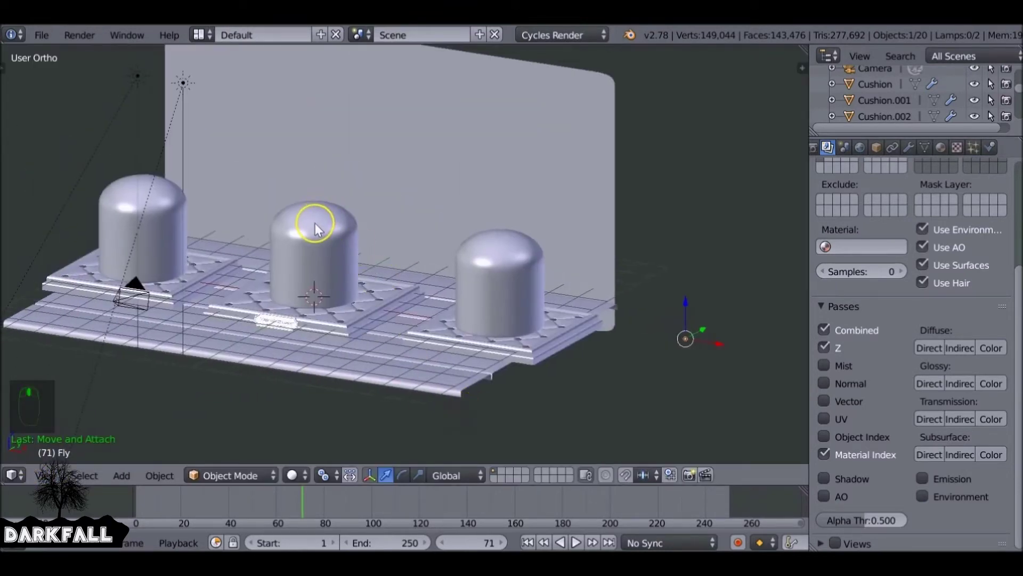
pyautogui.rightClick(316, 228)
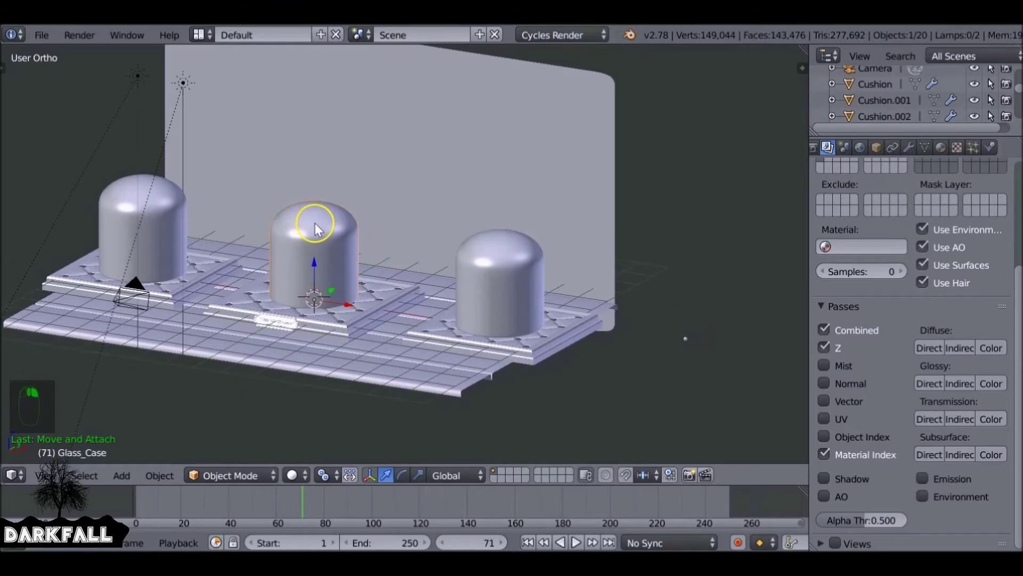
pyautogui.click(941, 148)
pyautogui.scroll(5, 880, 299)
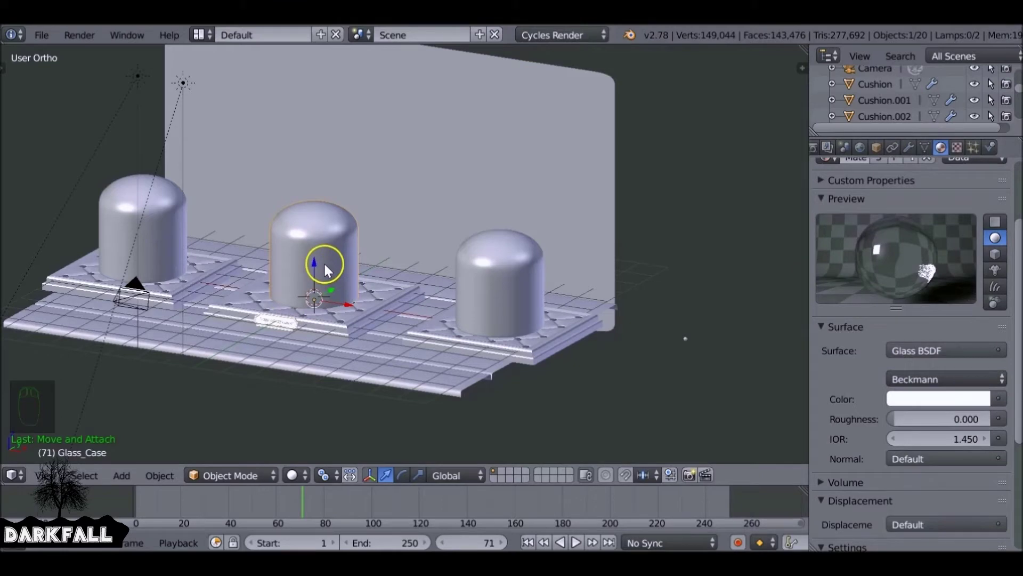
# - Hide the middle glass case and move the particle emitter plane above the cushion to the second scene layer
pyautogui.press('h')
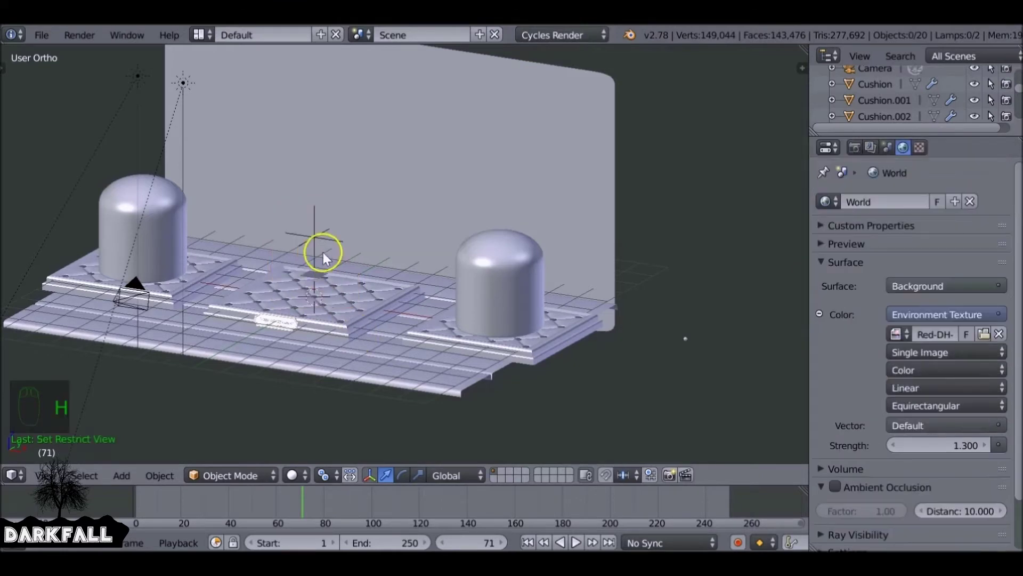
pyautogui.scroll(6, 309, 272)
pyautogui.scroll(3, 234, 315)
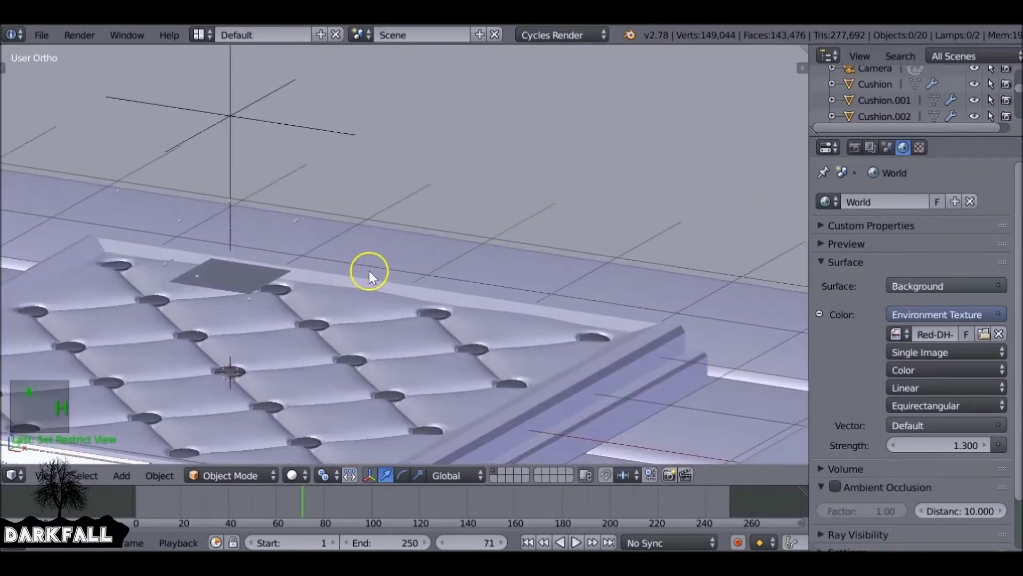
pyautogui.rightClick(231, 277)
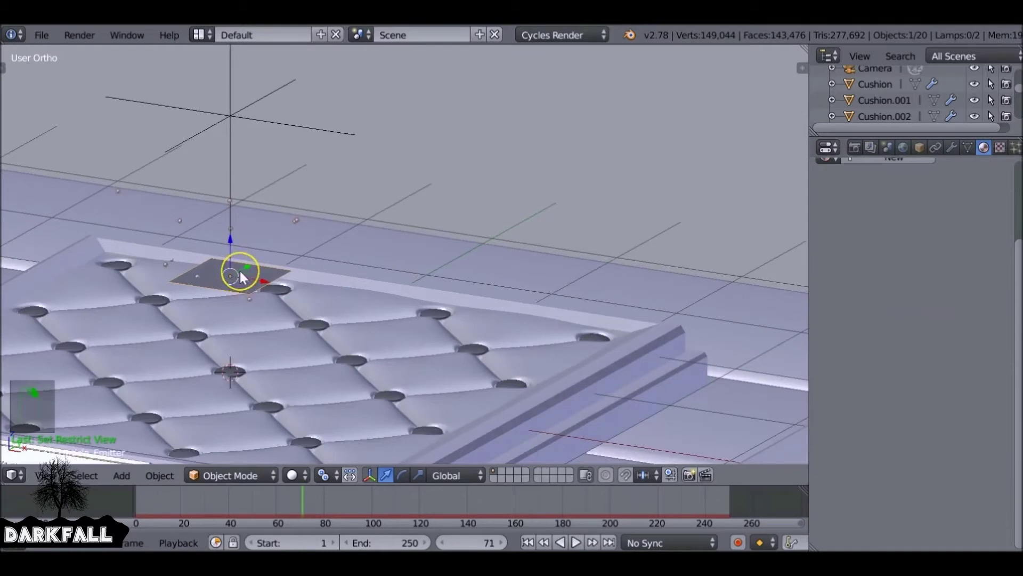
pyautogui.press('m')
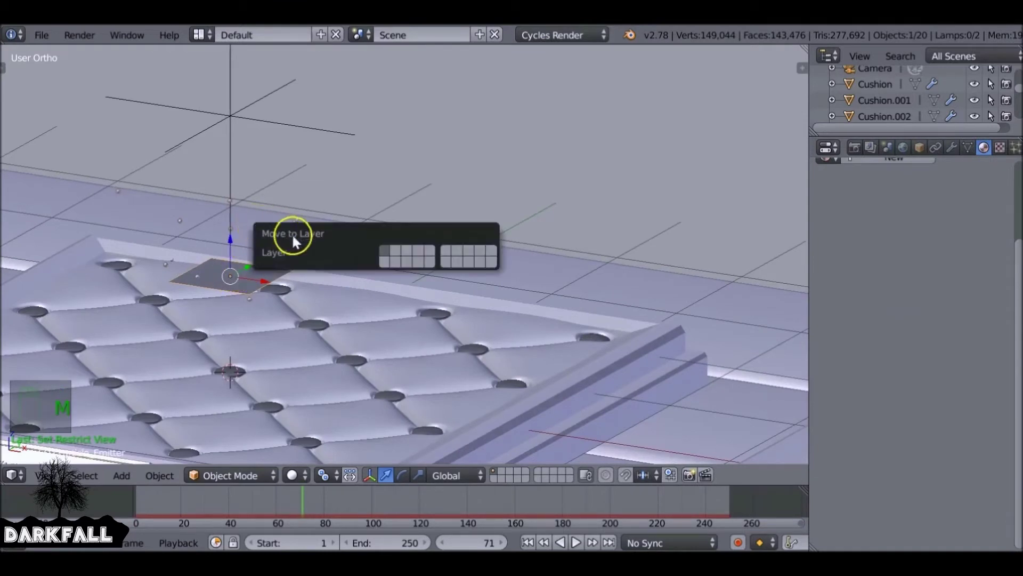
pyautogui.click(395, 248)
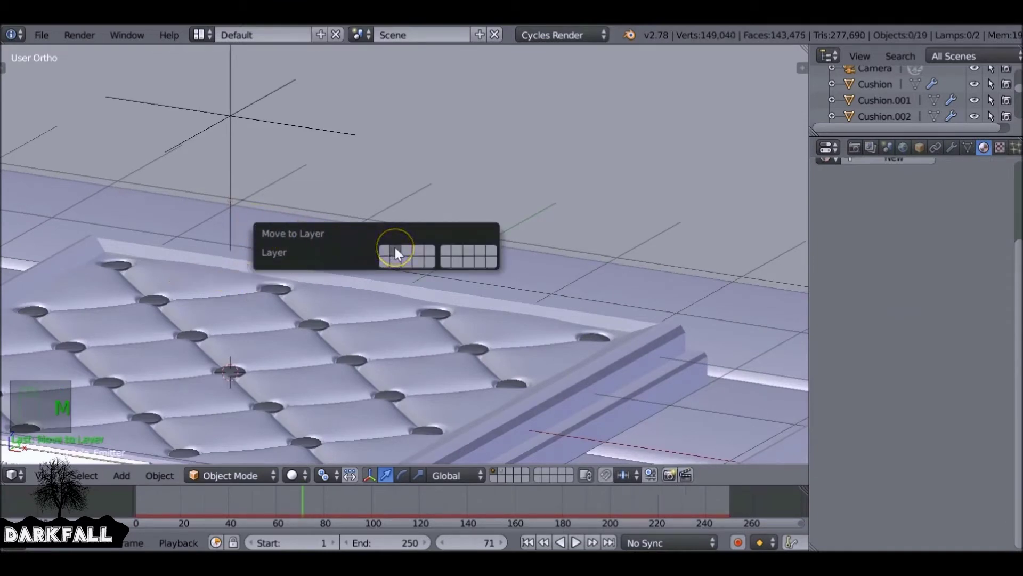
# - Check the emitter on the second layer, return to the first layer to unhide the glass case, and save the file
pyautogui.click(502, 472)
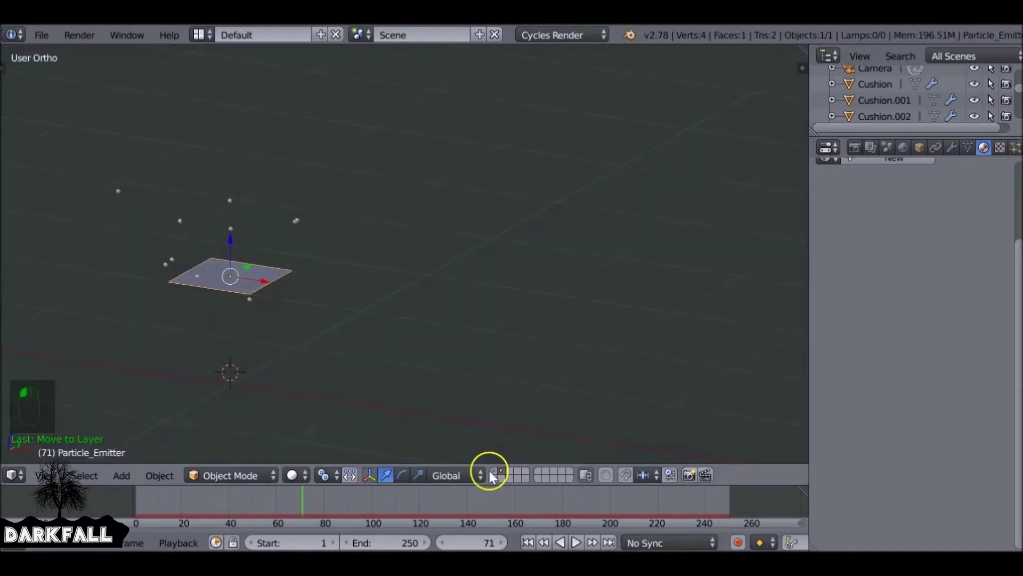
pyautogui.click(494, 472)
pyautogui.scroll(-3, 433, 328)
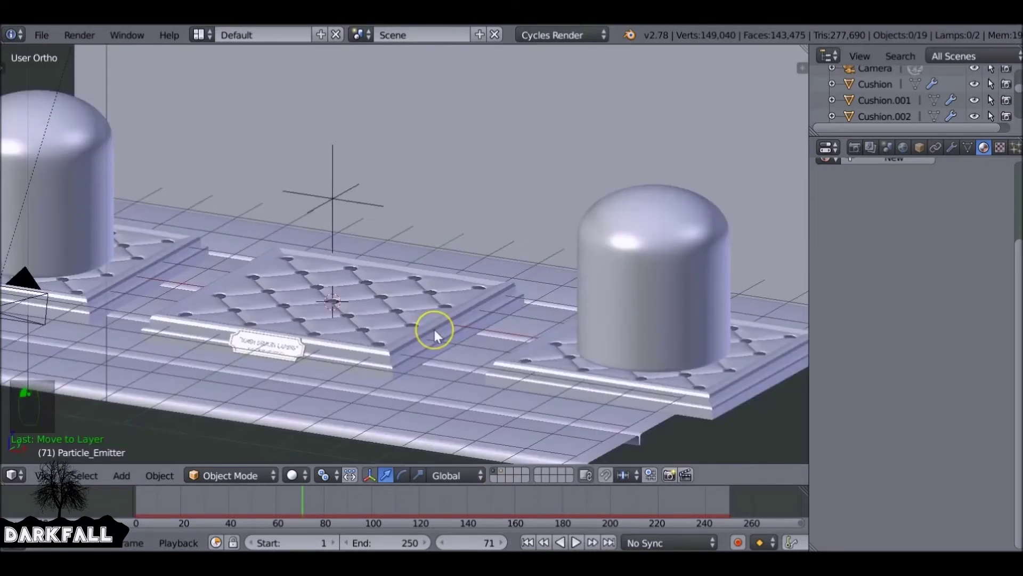
pyautogui.hotkey('alt', 'h')
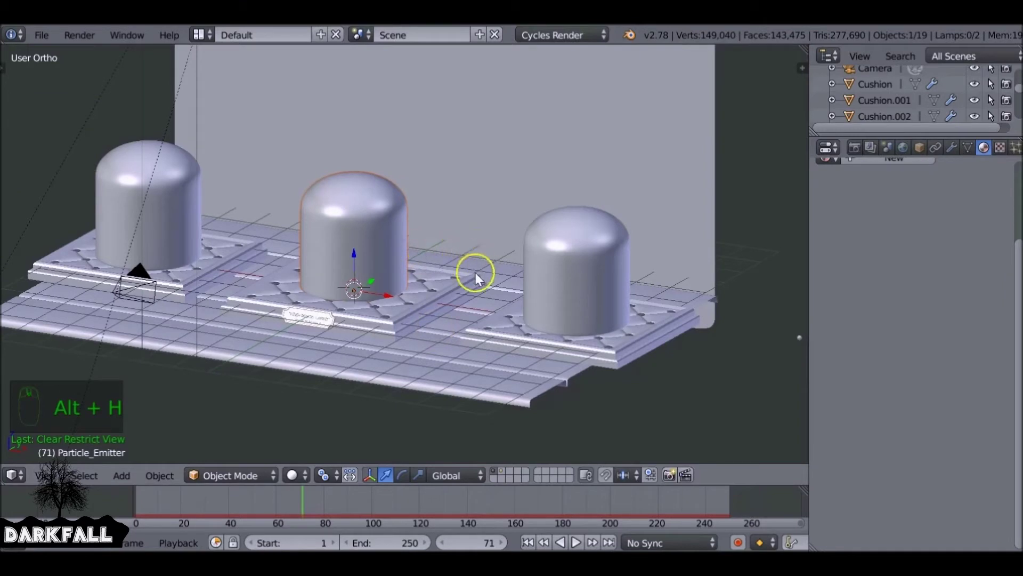
pyautogui.hotkey('ctrl', 's')
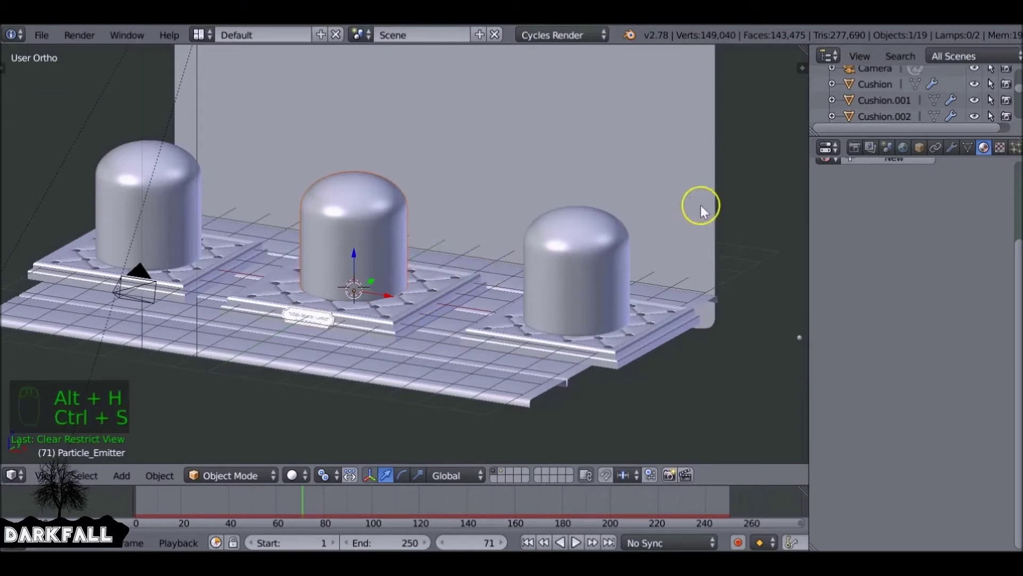
# - Rename the existing render layer as Main
pyautogui.click(871, 148)
pyautogui.scroll(1, 899, 245)
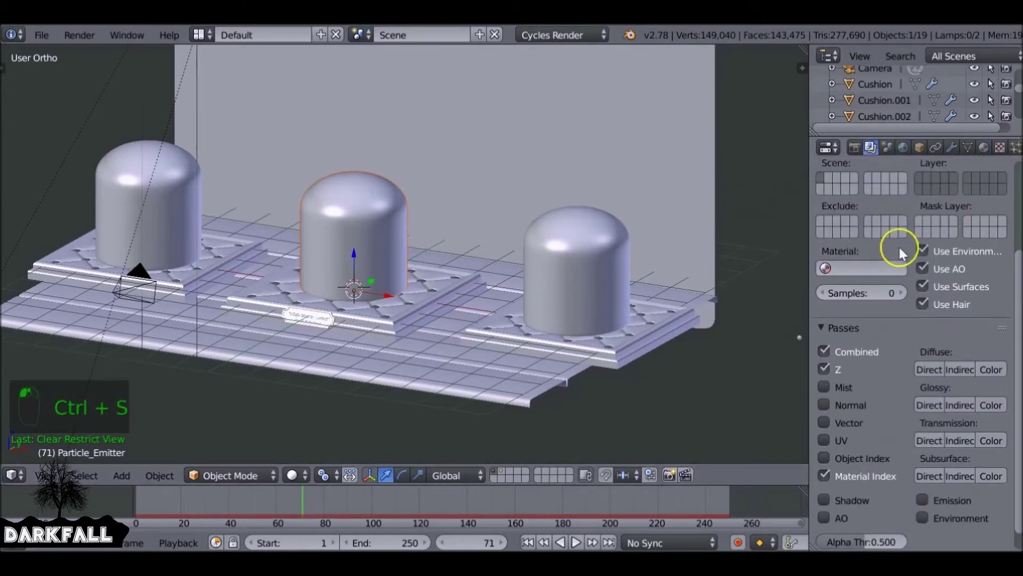
pyautogui.scroll(5, 900, 245)
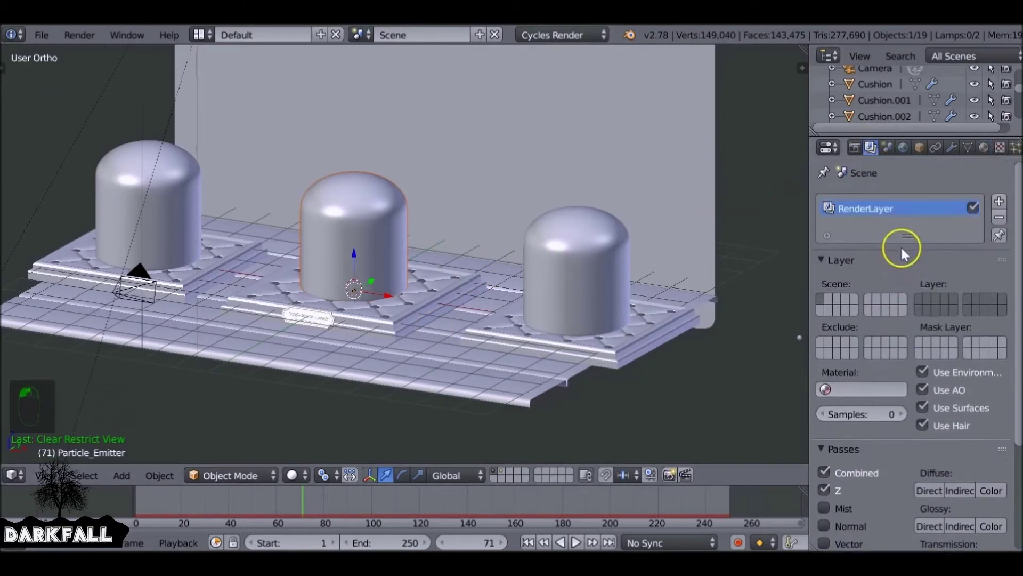
pyautogui.doubleClick(891, 206)
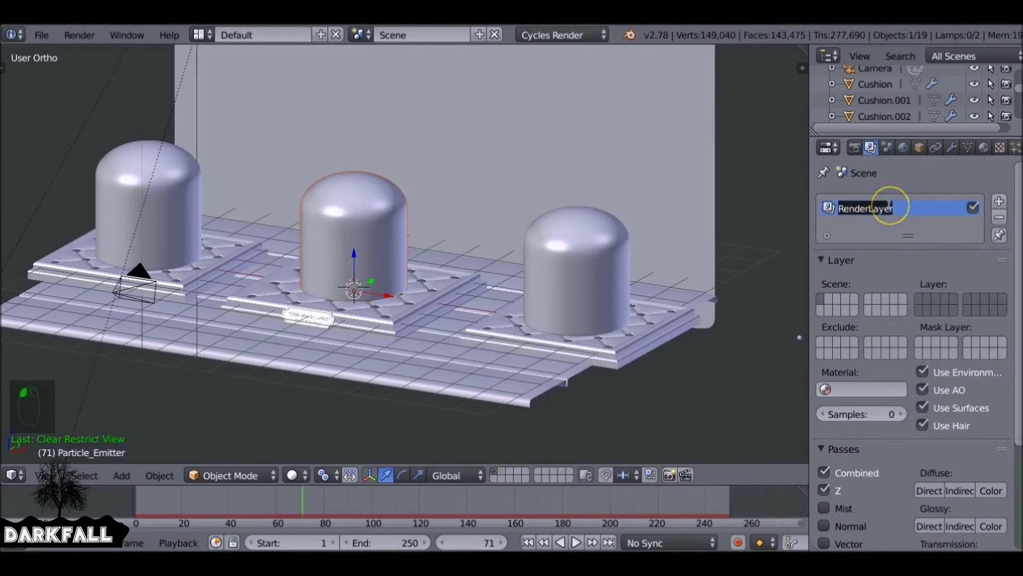
pyautogui.write('Main')
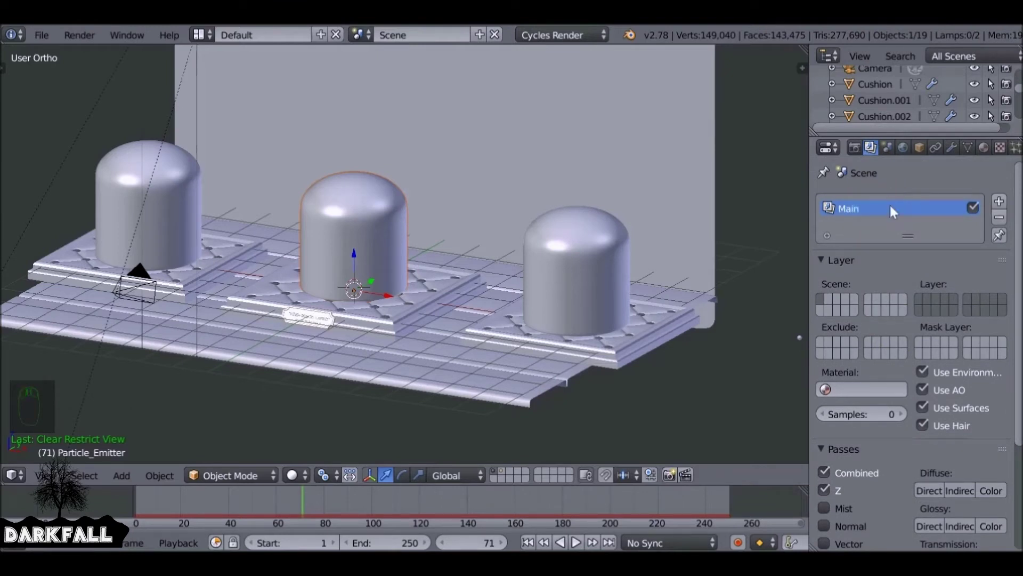
# - Add a second render layer and name it Fireflies
pyautogui.click(999, 201)
pyautogui.click(895, 220)
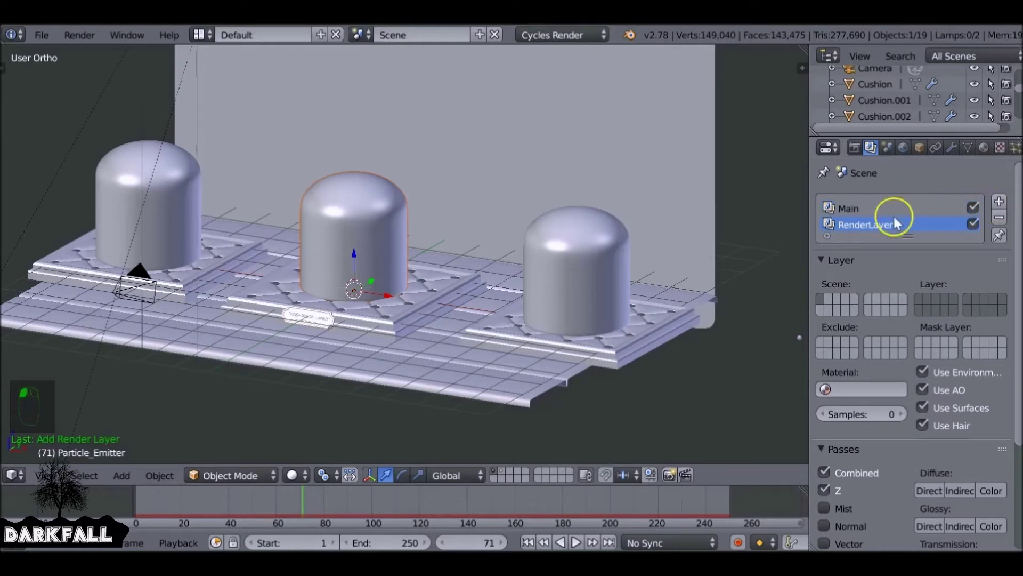
pyautogui.doubleClick(896, 223)
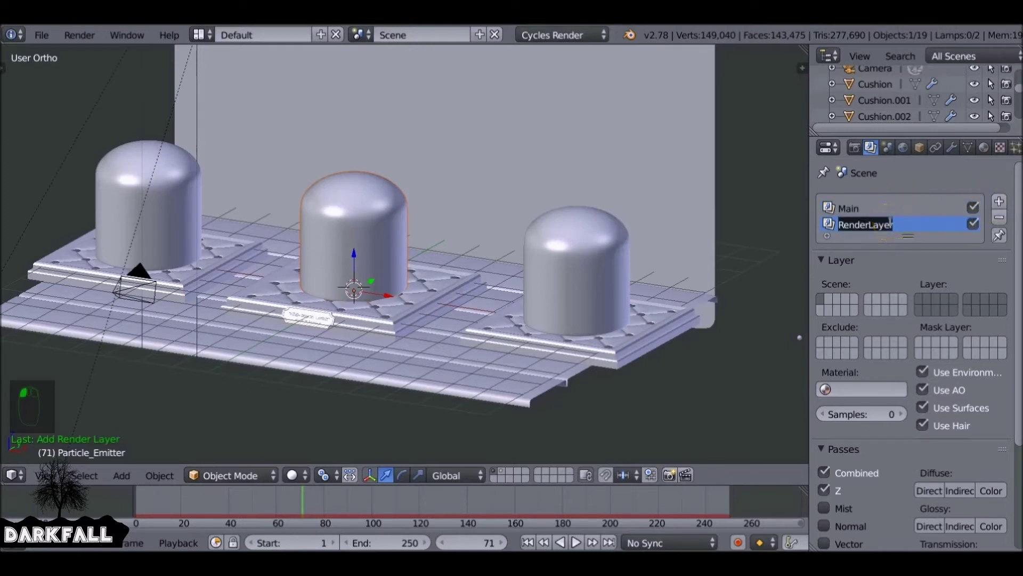
pyautogui.write('Fireflies')
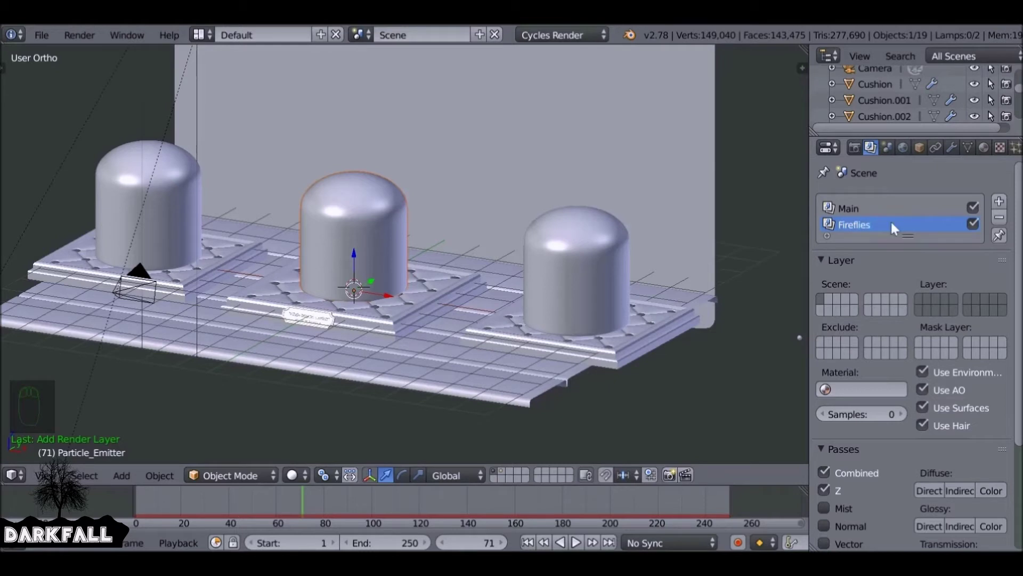
# - Assign only layer 1 to the Main render layer and layer 2 to Fireflies, with scene layers 1 and 2 both enabled
pyautogui.click(848, 209)
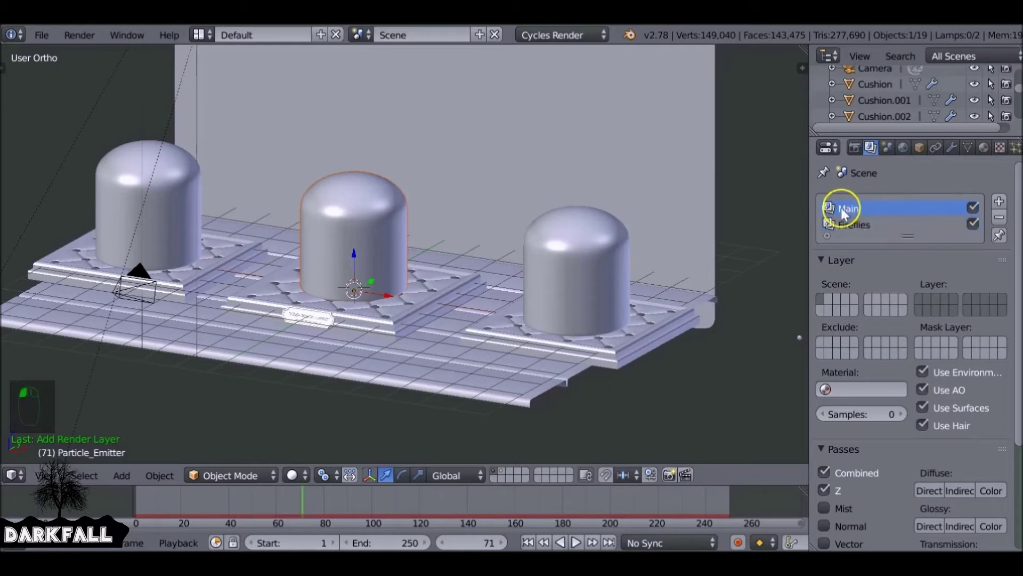
pyautogui.click(919, 299)
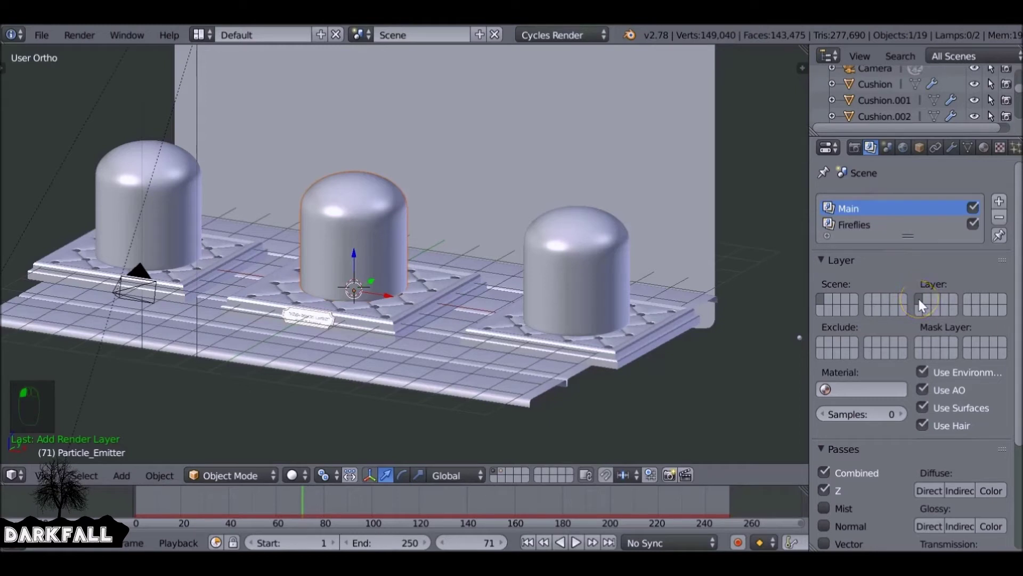
pyautogui.click(863, 225)
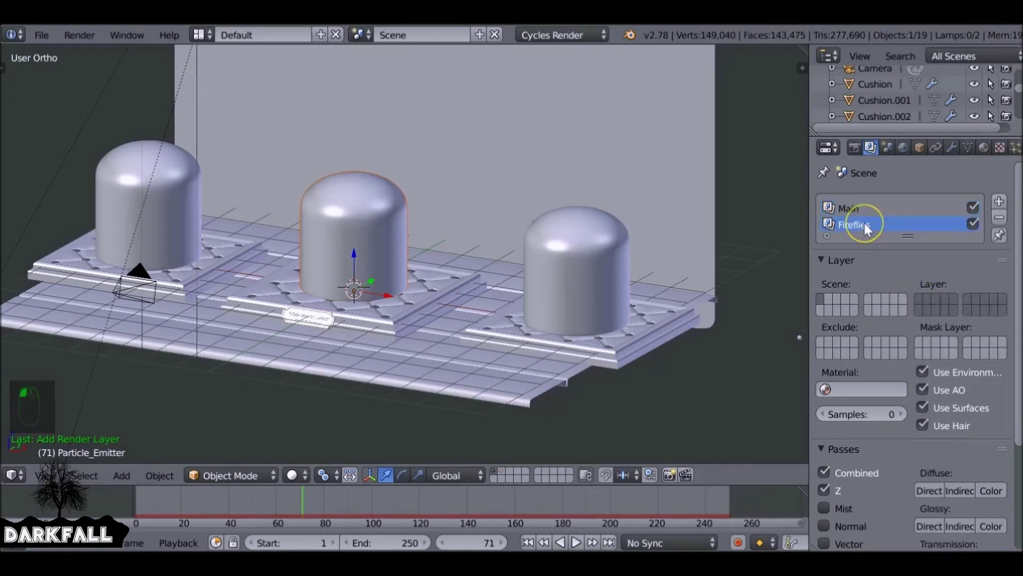
pyautogui.click(924, 297)
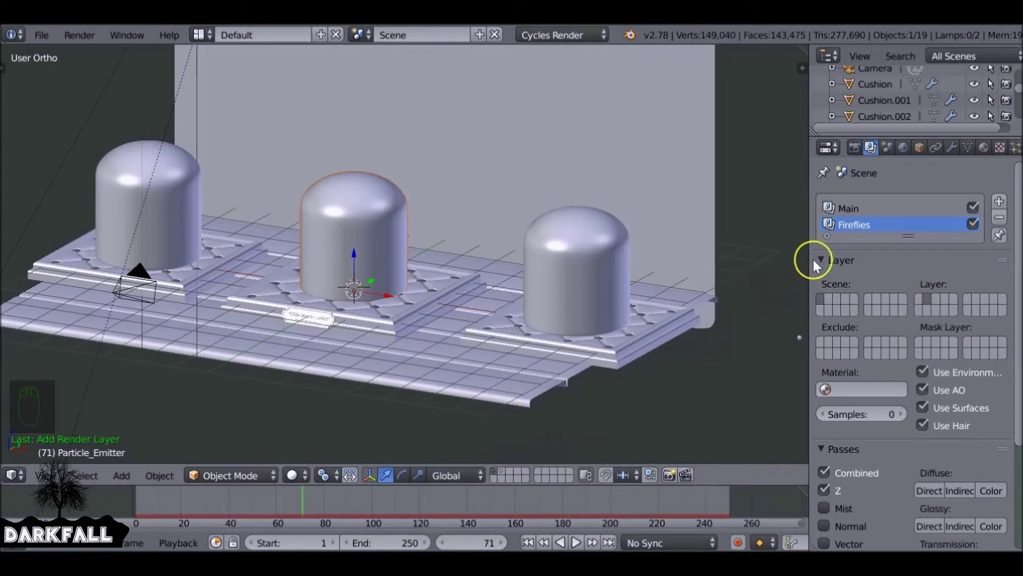
pyautogui.keyDown('shift'); pyautogui.click(827, 298); pyautogui.keyUp('shift')
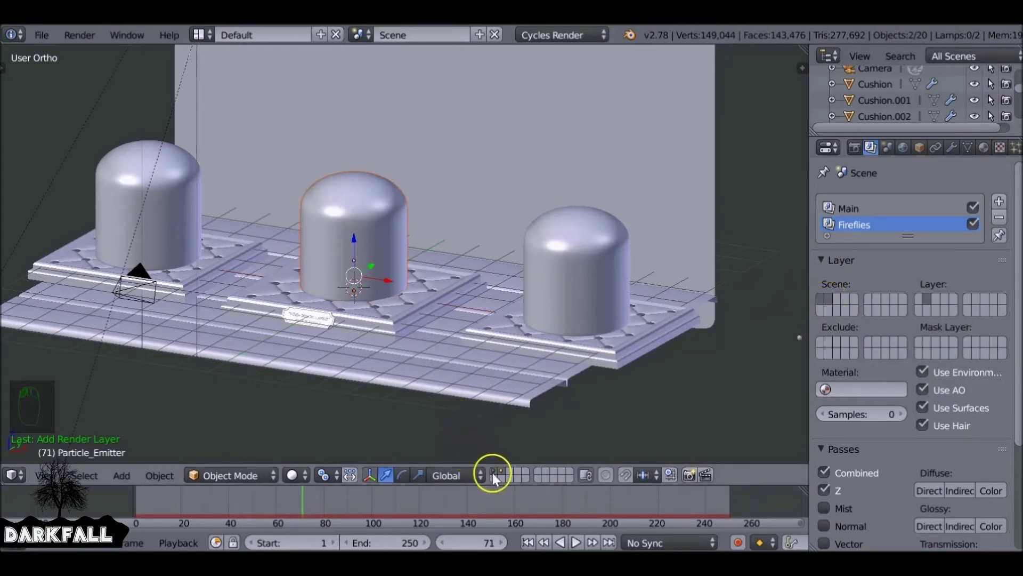
# - Return to the node editor, move the Render Layers node farther from Despeckle and disconnect its IndexMA output from the ID Mask
pyautogui.click(12, 475)
pyautogui.click(71, 280)
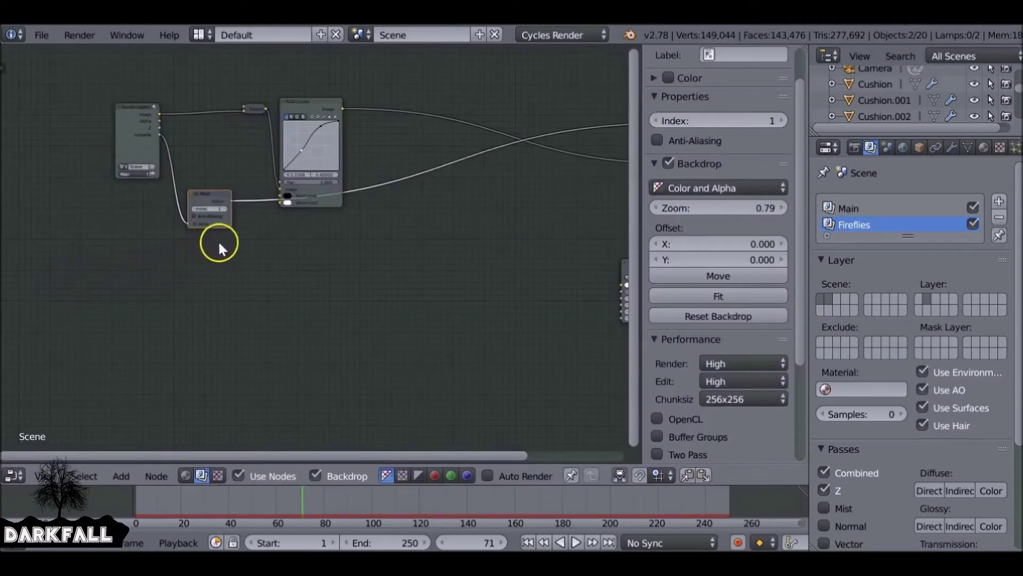
pyautogui.moveTo(128, 117); pyautogui.dragTo(76, 112)
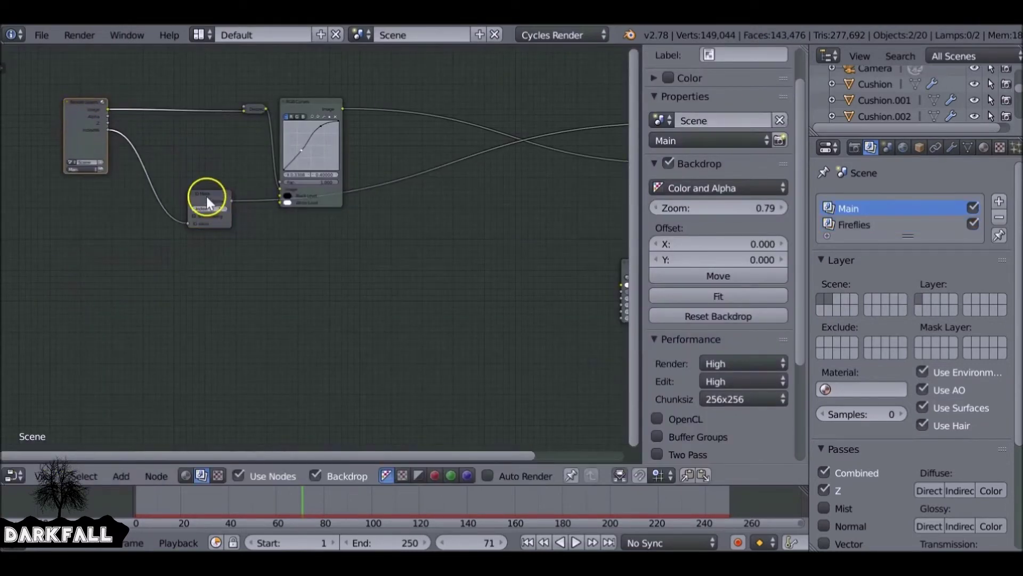
pyautogui.click(194, 209)
pyautogui.moveTo(188, 224); pyautogui.dragTo(160, 207)
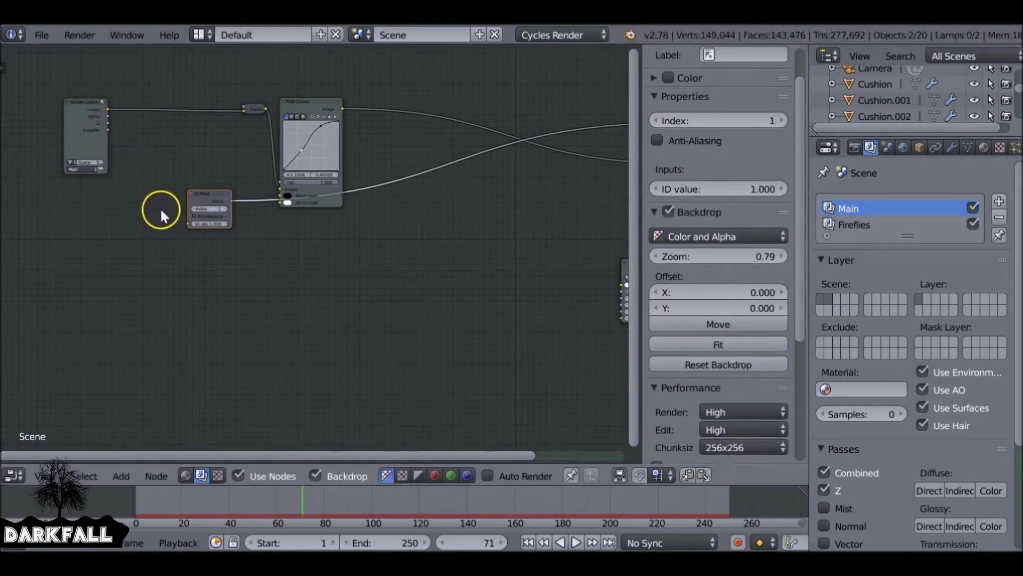
# - Duplicate the Render Layers node, place the copy below the original and set its layer to Fireflies
pyautogui.click(86, 147)
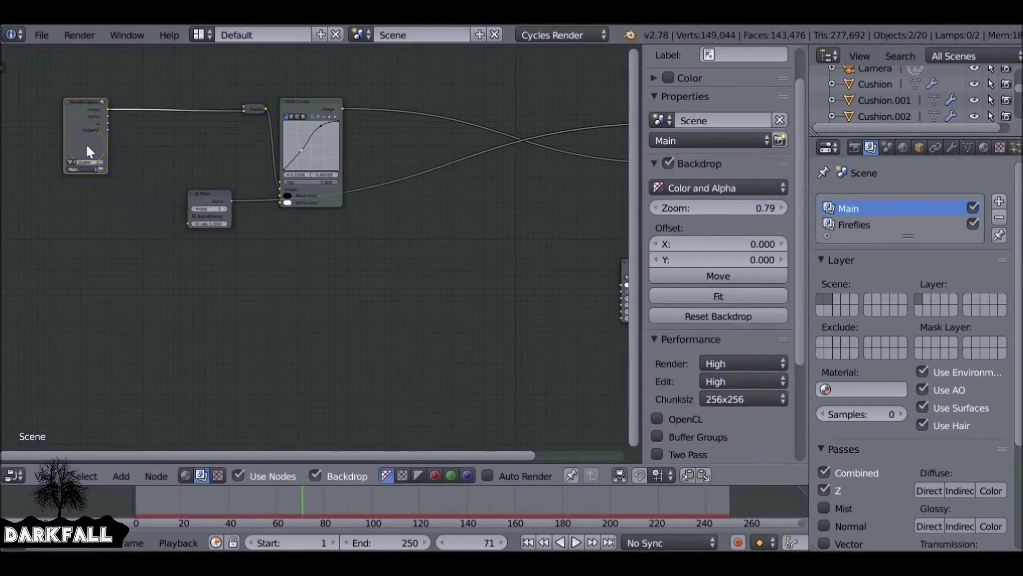
pyautogui.hotkey('shift', 'd')
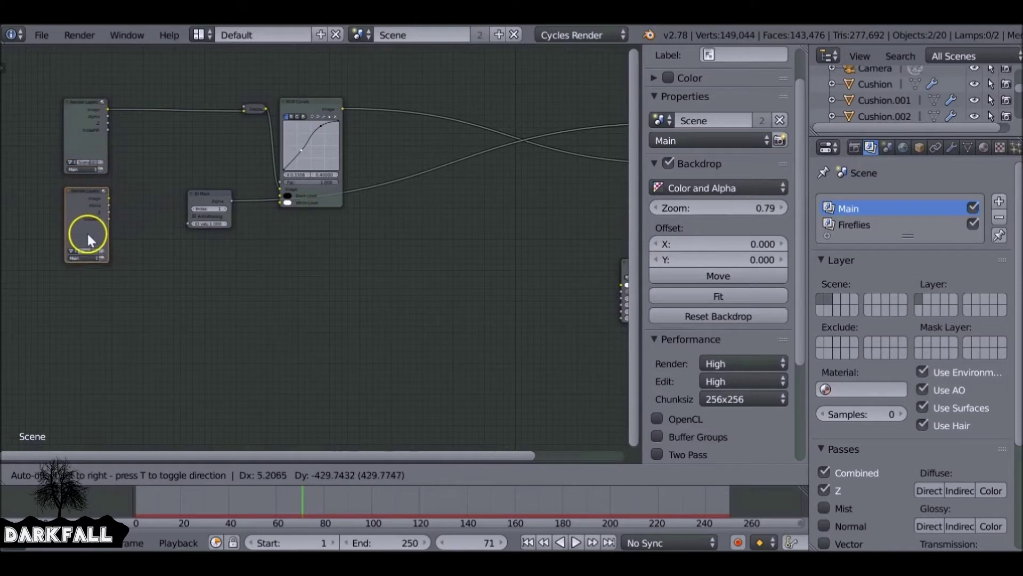
pyautogui.click(85, 225)
pyautogui.scroll(4, 109, 229)
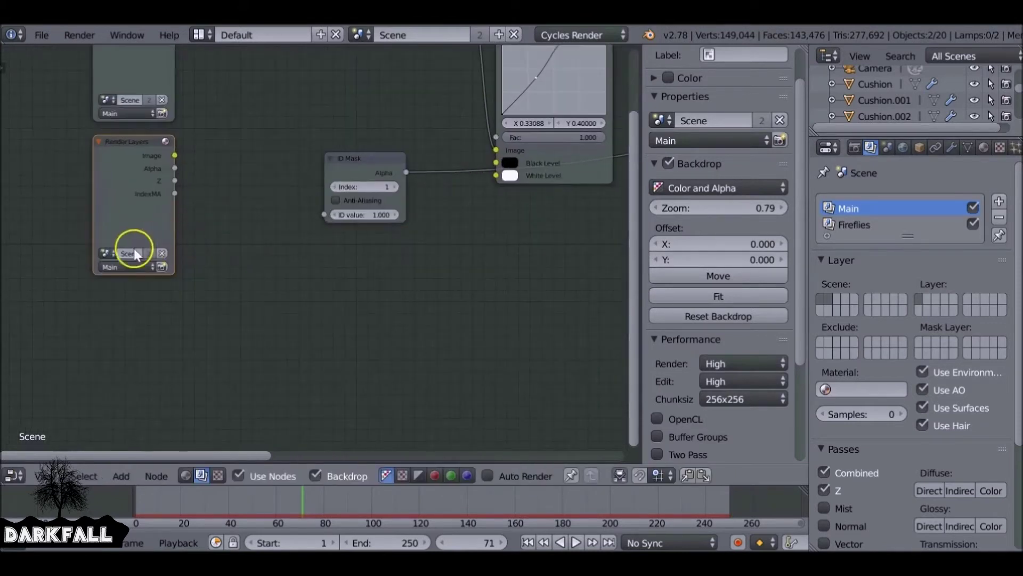
pyautogui.click(120, 265)
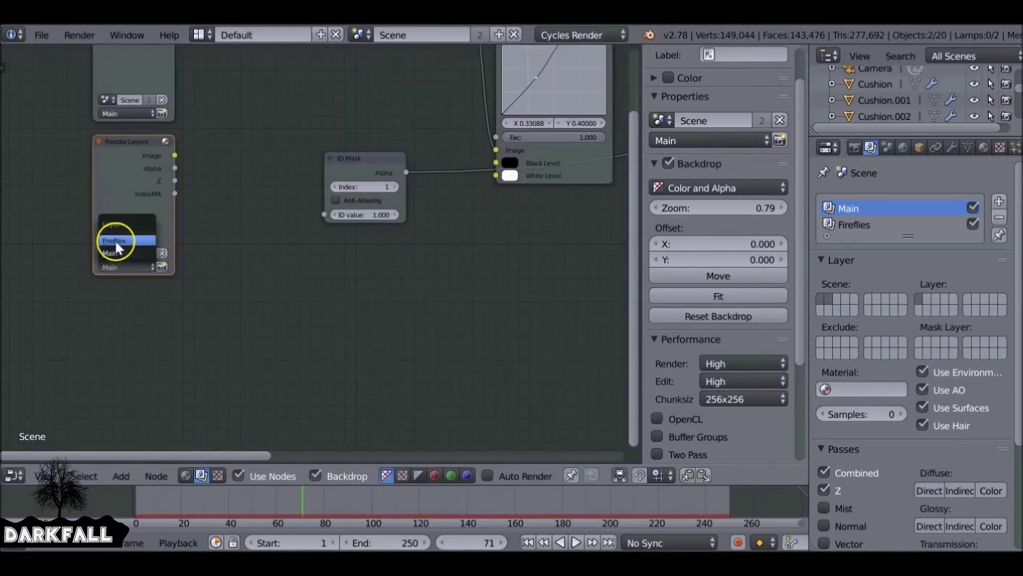
pyautogui.click(116, 241)
pyautogui.scroll(-5, 154, 157)
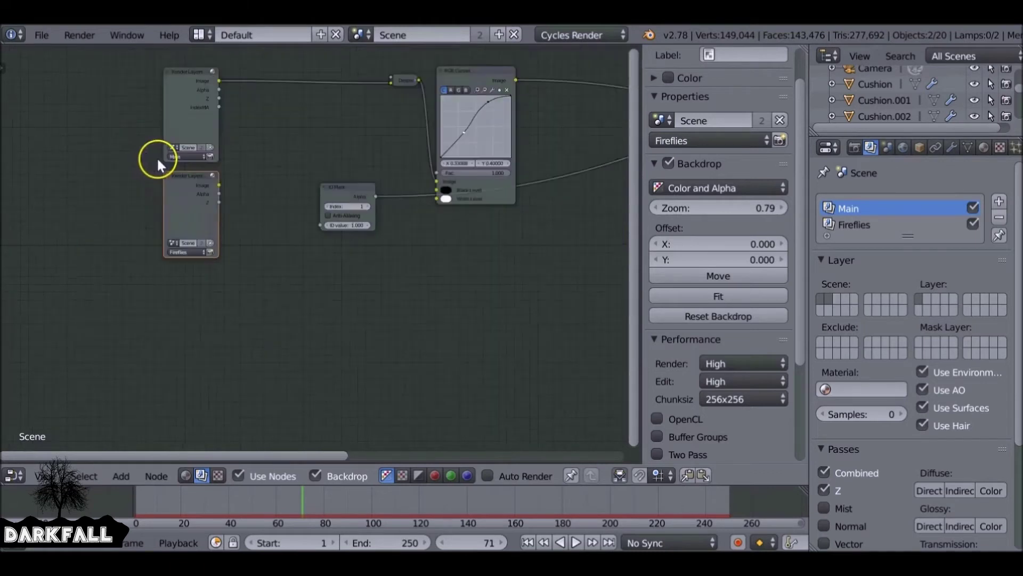
# - Preview the RGB Curves output in the Viewer and try rendering the current frame
pyautogui.scroll(-2, 325, 159)
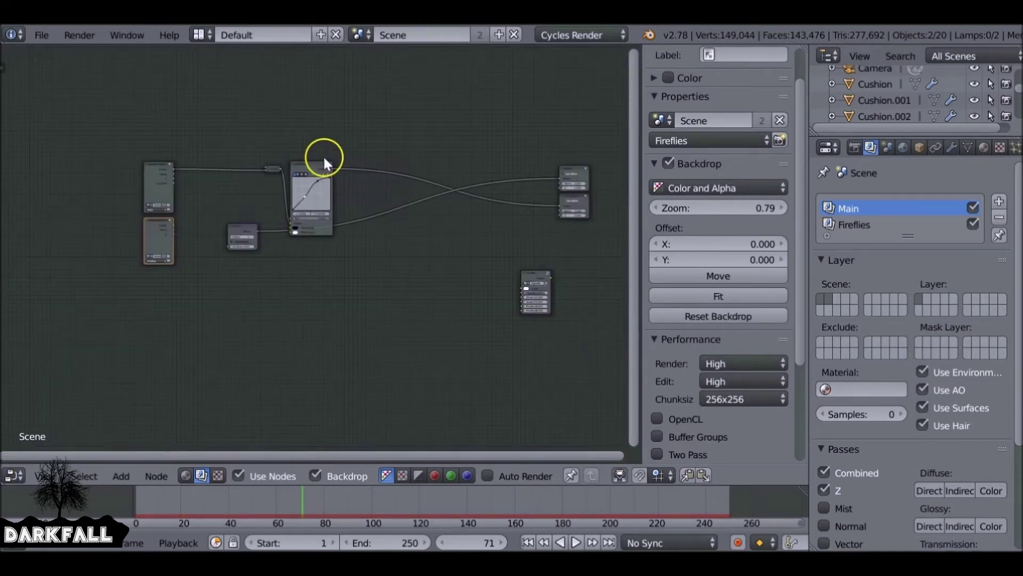
pyautogui.click(318, 171)
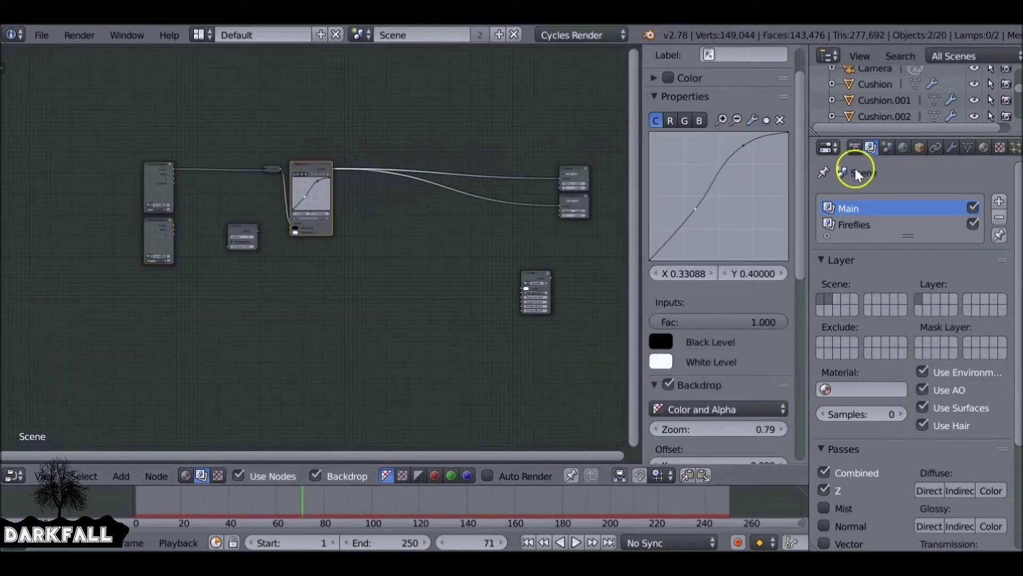
pyautogui.click(860, 146)
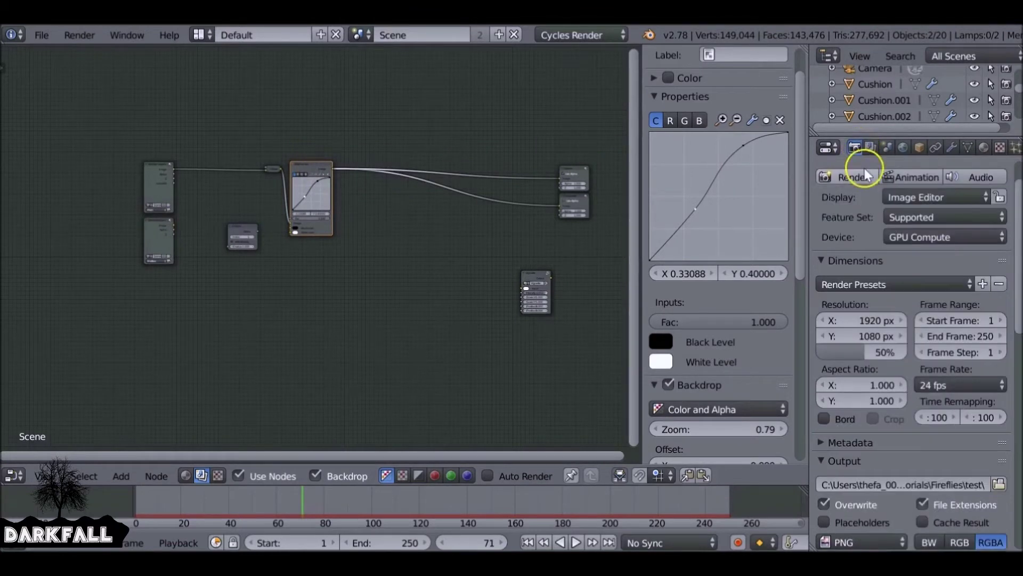
pyautogui.click(863, 173)
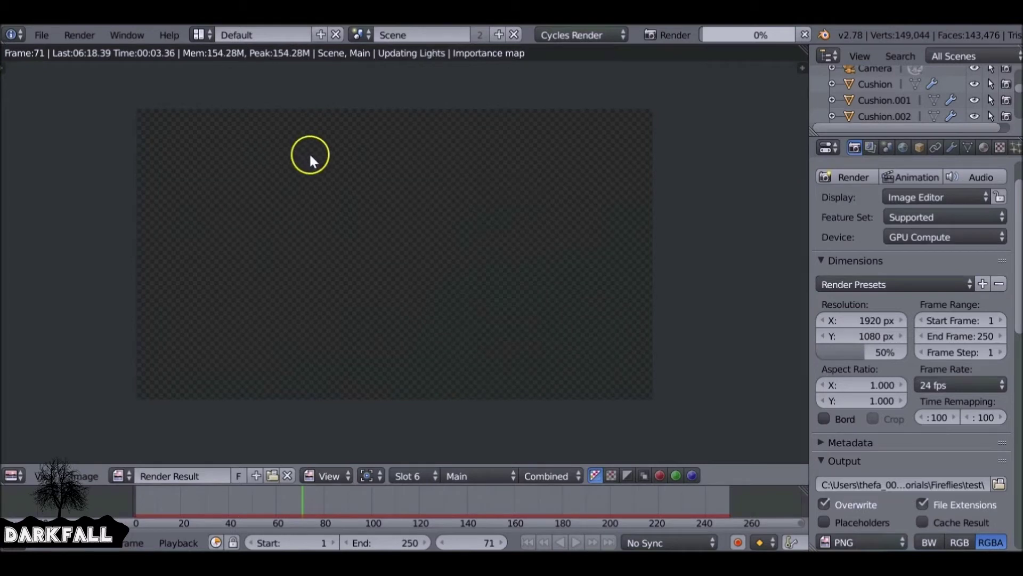
pyautogui.press('Escape')
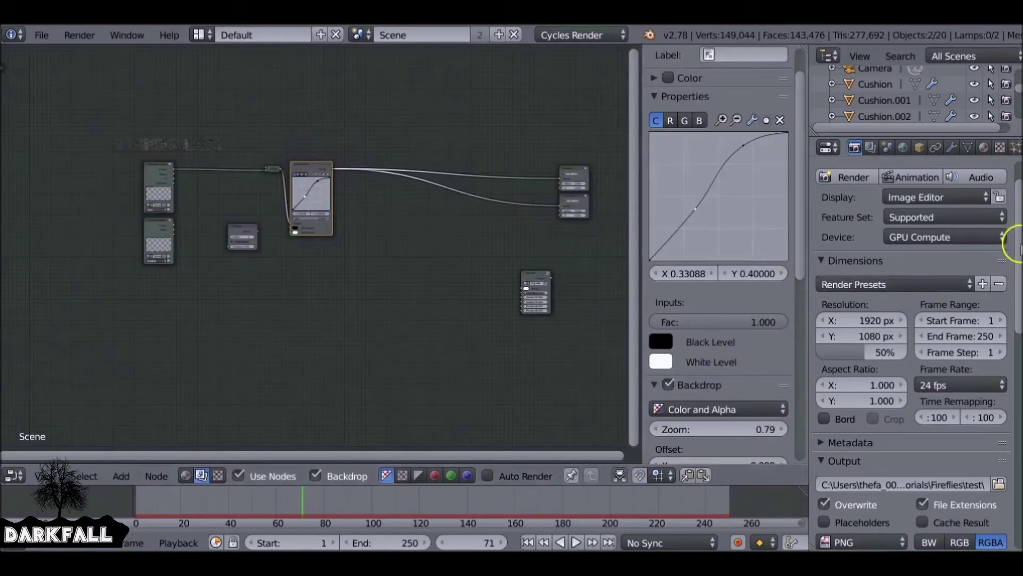
# - Set the render samples to 20 and render the current frame
pyautogui.moveTo(1007, 228); pyautogui.dragTo(1007, 384)
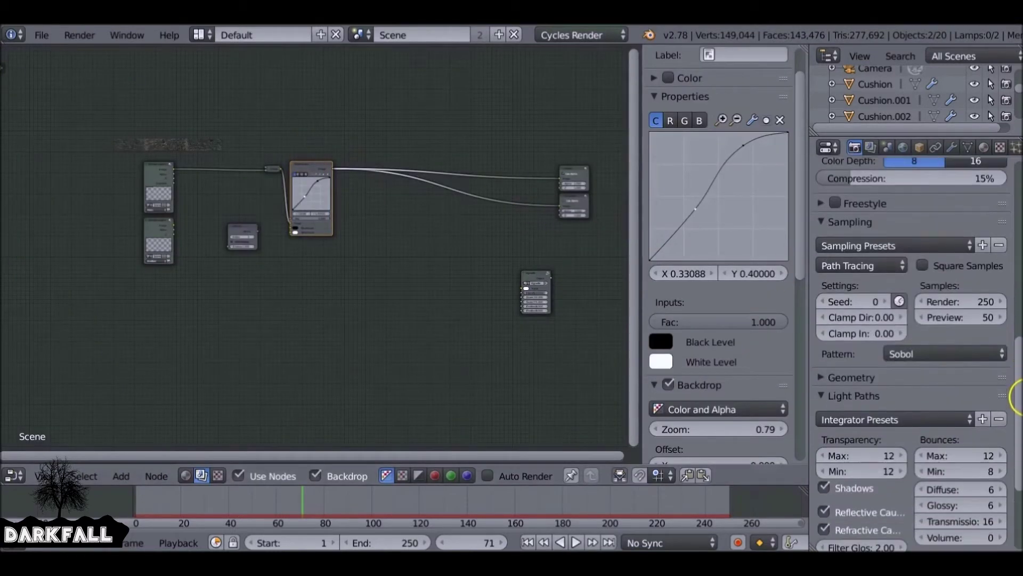
pyautogui.click(962, 303)
pyautogui.press('Return')
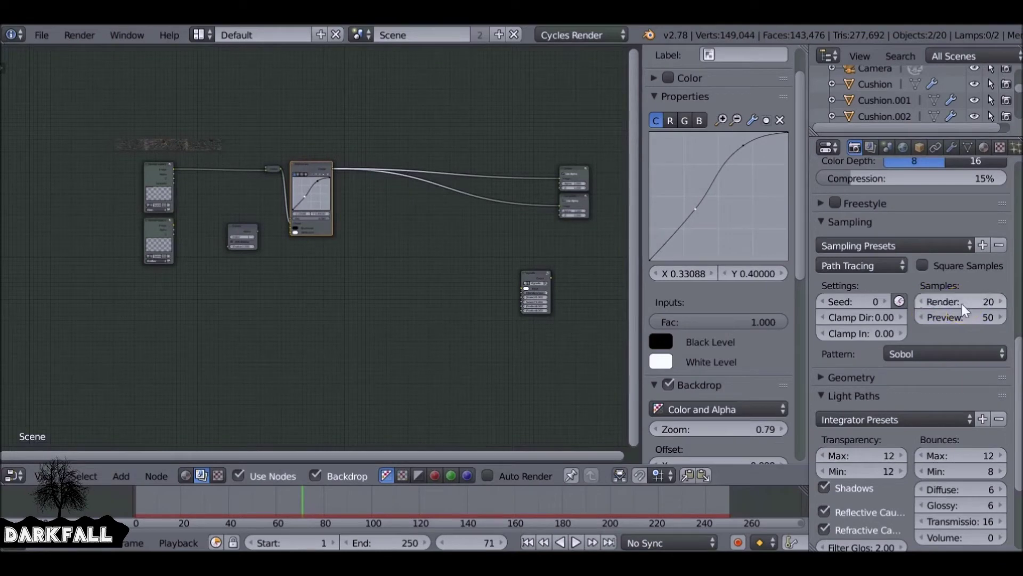
pyautogui.scroll(10, 962, 304)
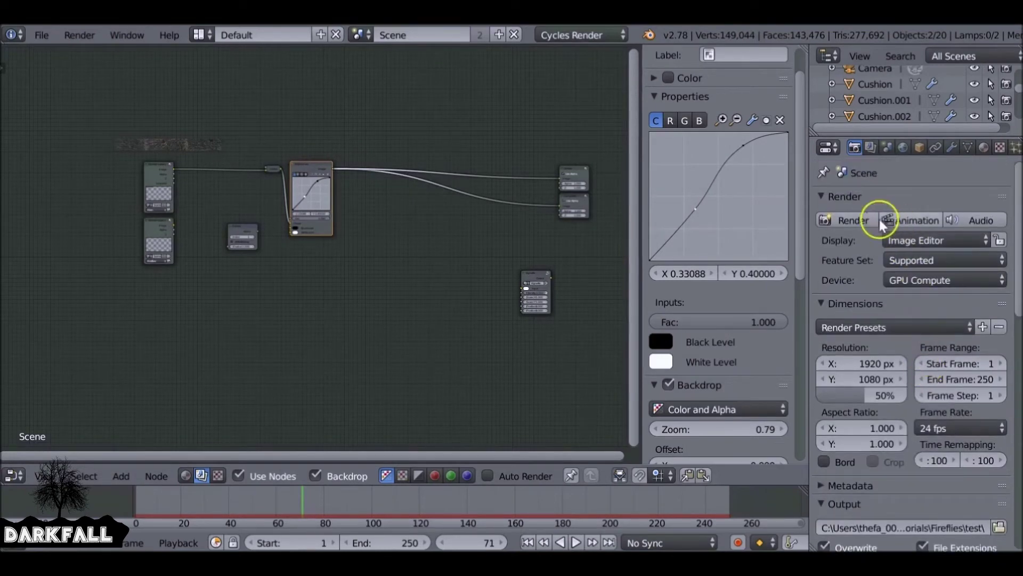
pyautogui.click(853, 219)
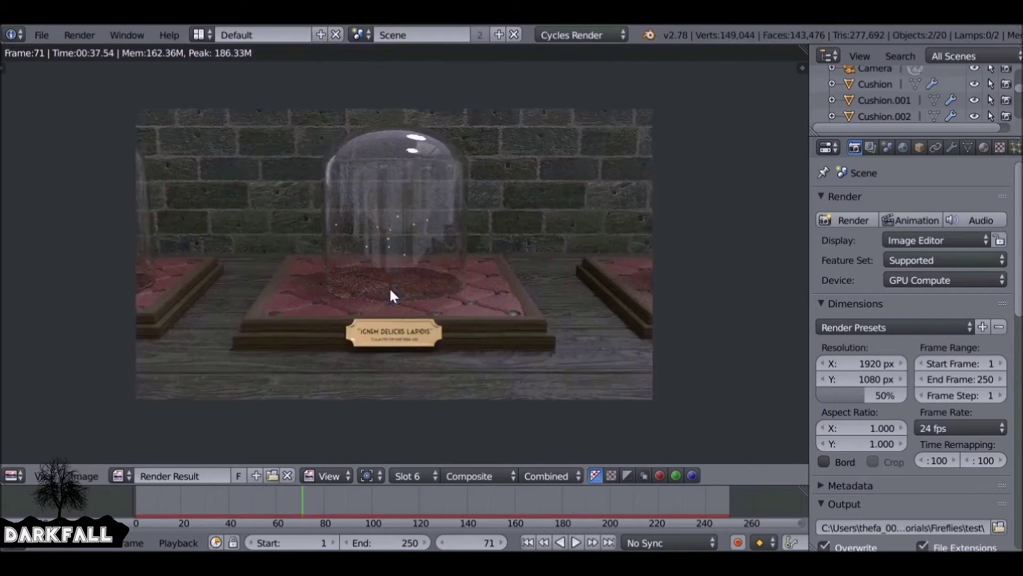
# - Return to the node editor and send the Fireflies render layer's Alpha output to the Viewer
pyautogui.click(14, 476)
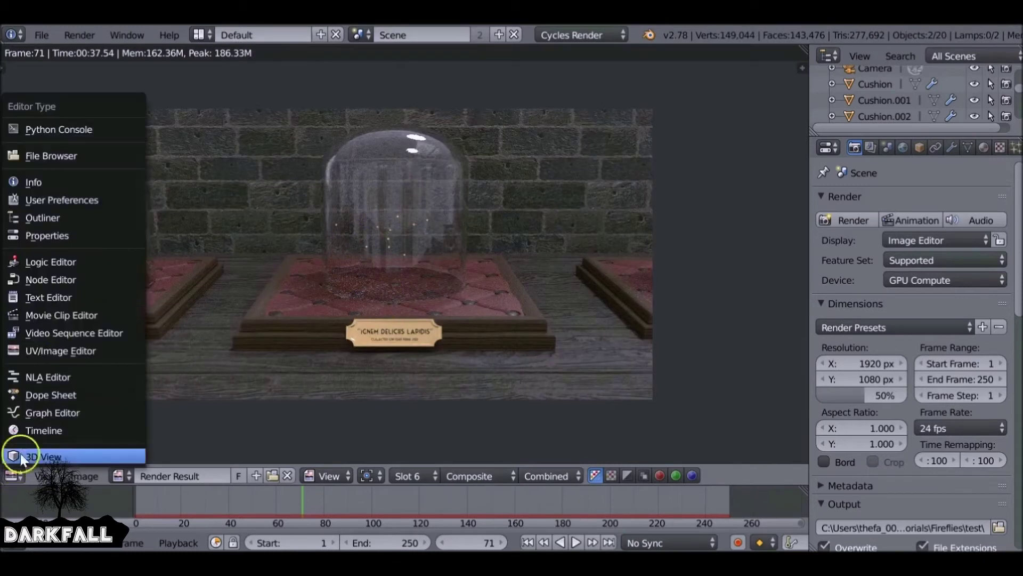
pyautogui.click(61, 275)
pyautogui.scroll(2, 213, 234)
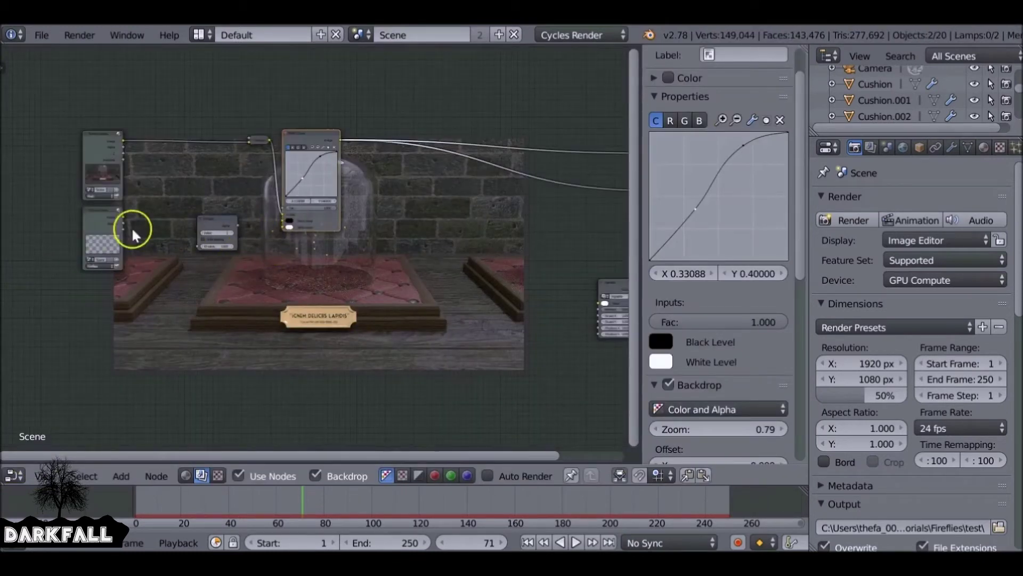
pyautogui.keyDown('ctrl'); pyautogui.keyDown('shift'); pyautogui.click(104, 215); pyautogui.keyUp('shift'); pyautogui.keyUp('ctrl')
pyautogui.moveTo(194, 260); pyautogui.dragTo(200, 208, button='middle')
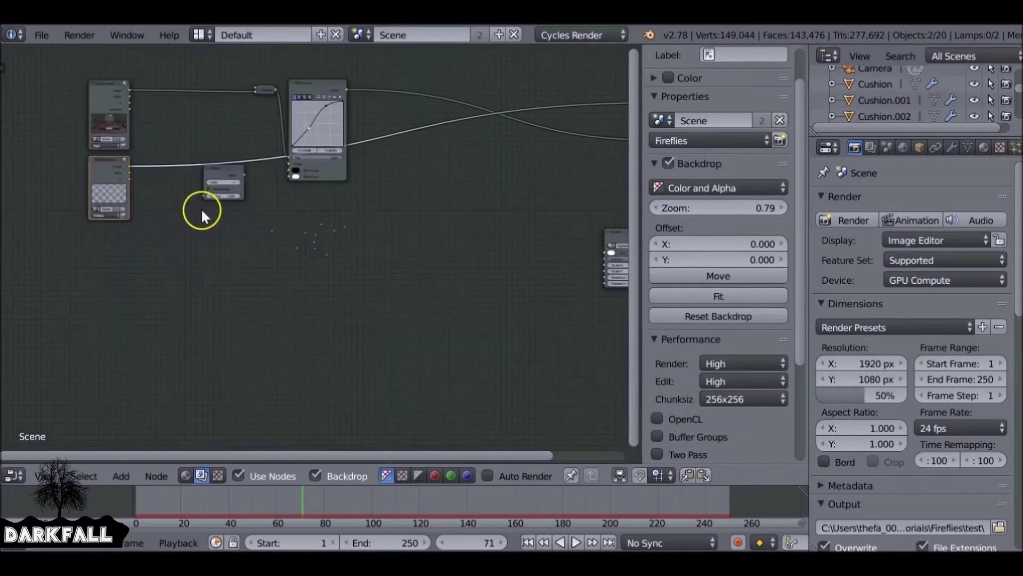
pyautogui.keyDown('ctrl'); pyautogui.keyDown('shift'); pyautogui.click(106, 171); pyautogui.keyUp('shift'); pyautogui.keyUp('ctrl')
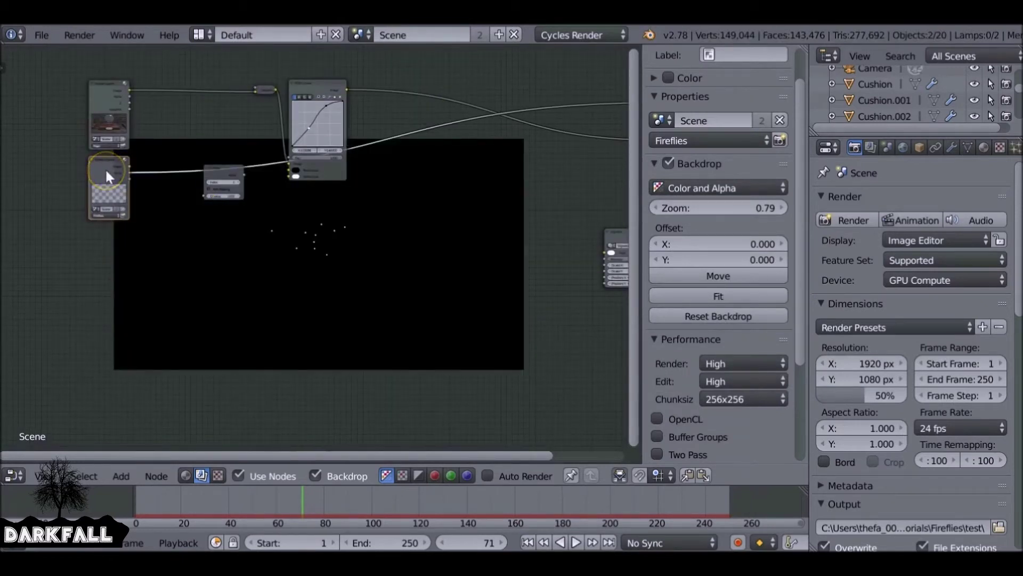
pyautogui.keyDown('ctrl'); pyautogui.keyDown('shift'); pyautogui.click(116, 176); pyautogui.keyUp('shift'); pyautogui.keyUp('ctrl')
pyautogui.scroll(3, 116, 176)
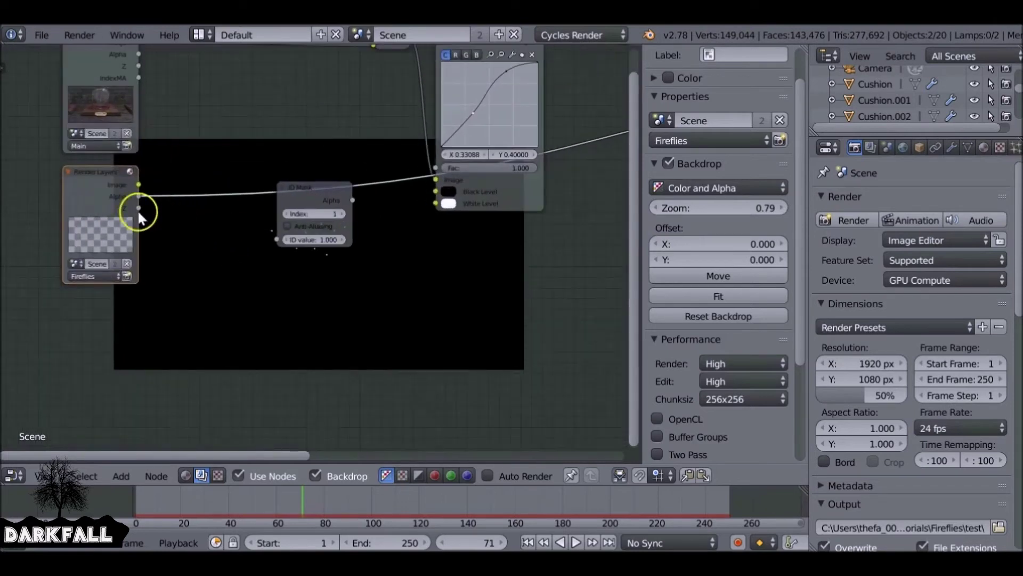
# - Move the Fireflies Render Layers node slightly lower and delete the ID Mask node
pyautogui.moveTo(104, 208); pyautogui.dragTo(97, 229)
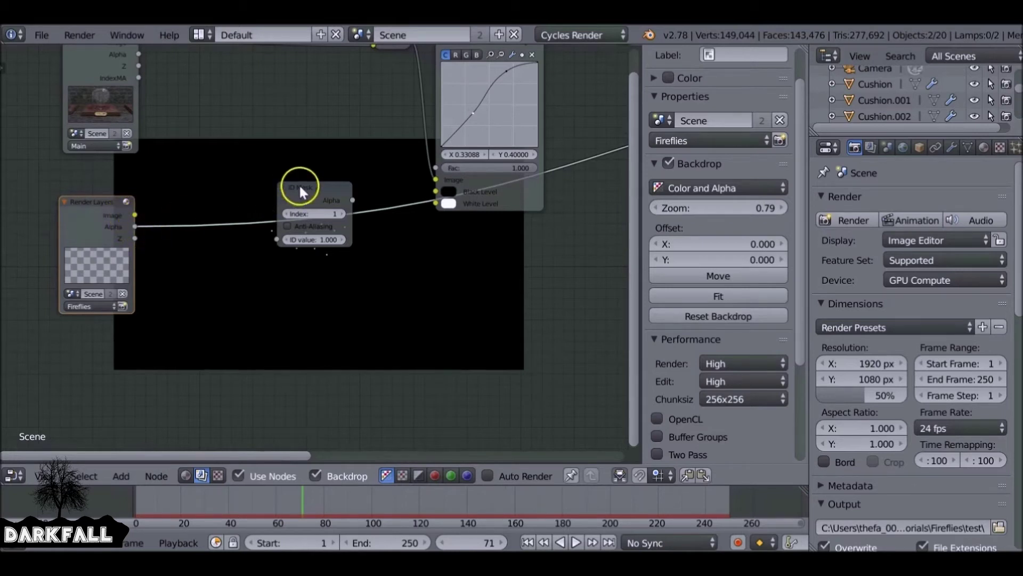
pyautogui.moveTo(299, 184); pyautogui.dragTo(264, 284)
pyautogui.press('x')
pyautogui.press('Home')
# - Insert a Mix node on the link from the Fireflies Alpha output and set its blend mode to Multiply
pyautogui.click(80, 192)
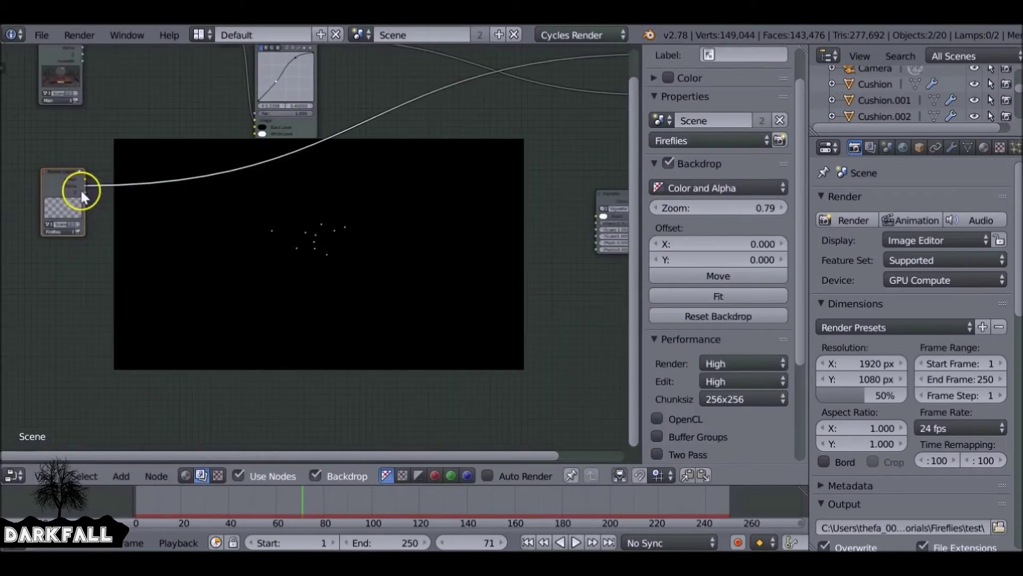
pyautogui.hotkey('shift', 'a')
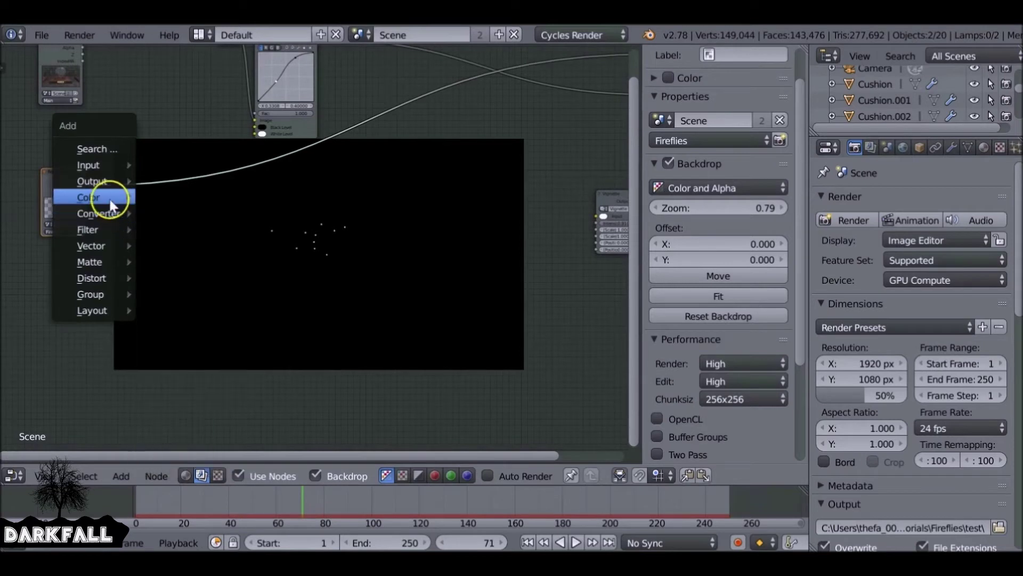
pyautogui.moveTo(106, 200)
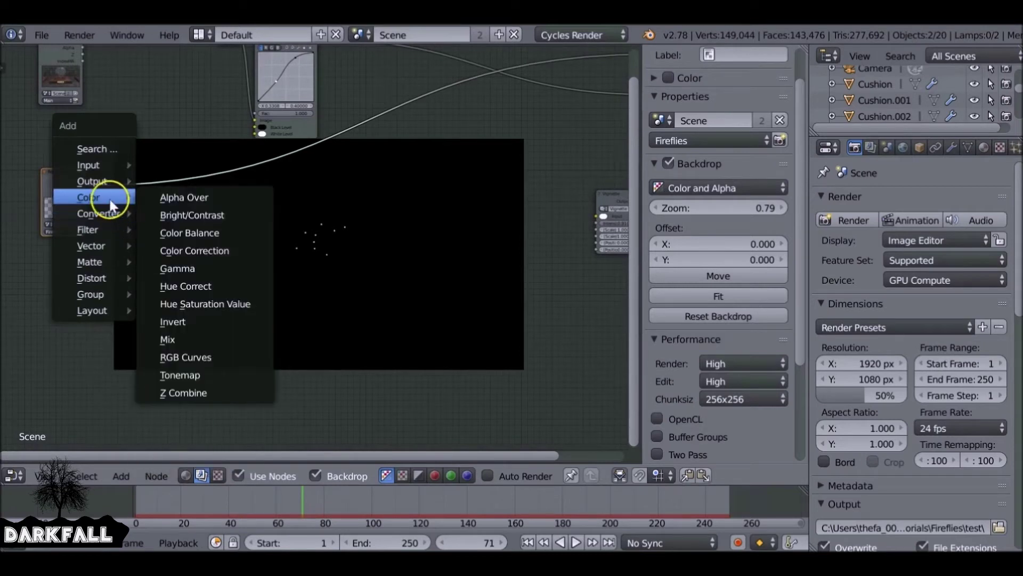
pyautogui.click(216, 344)
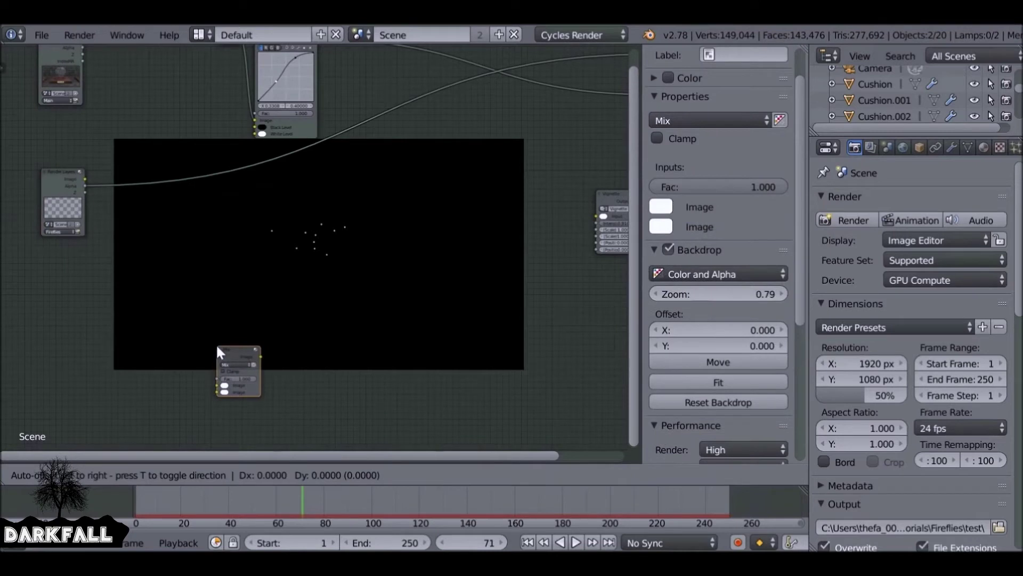
pyautogui.click(162, 170)
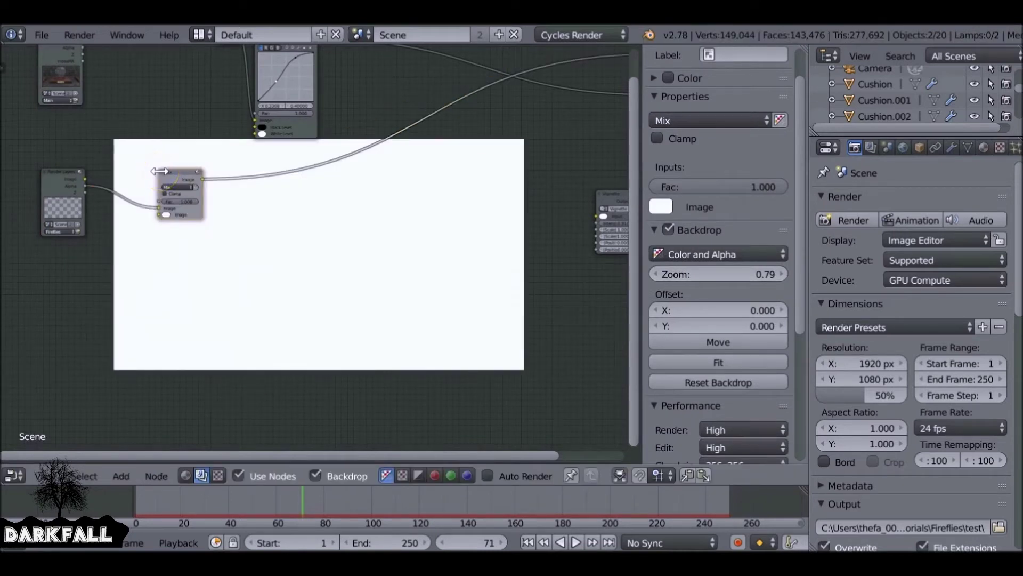
pyautogui.scroll(2, 170, 187)
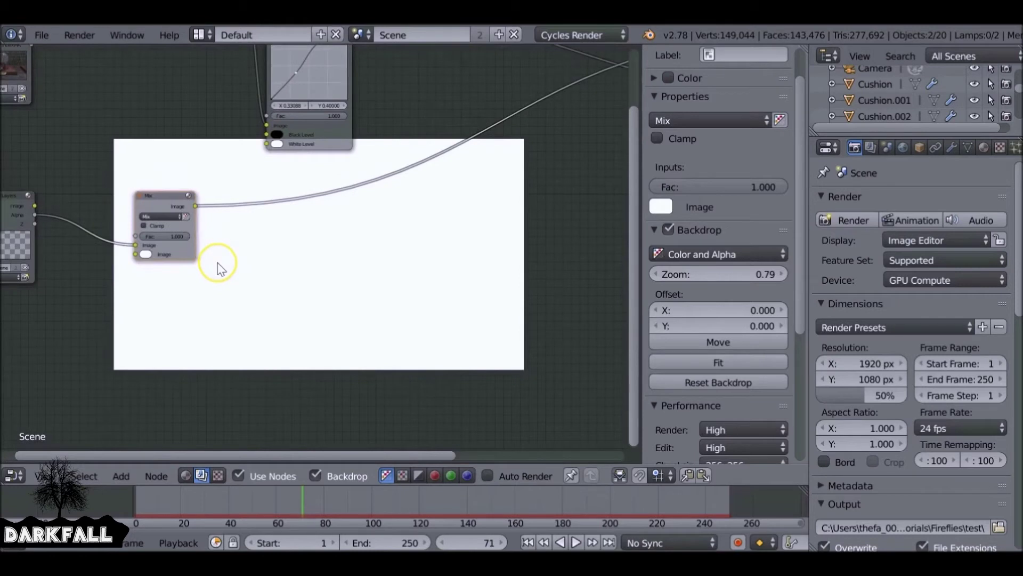
pyautogui.scroll(2, 219, 268)
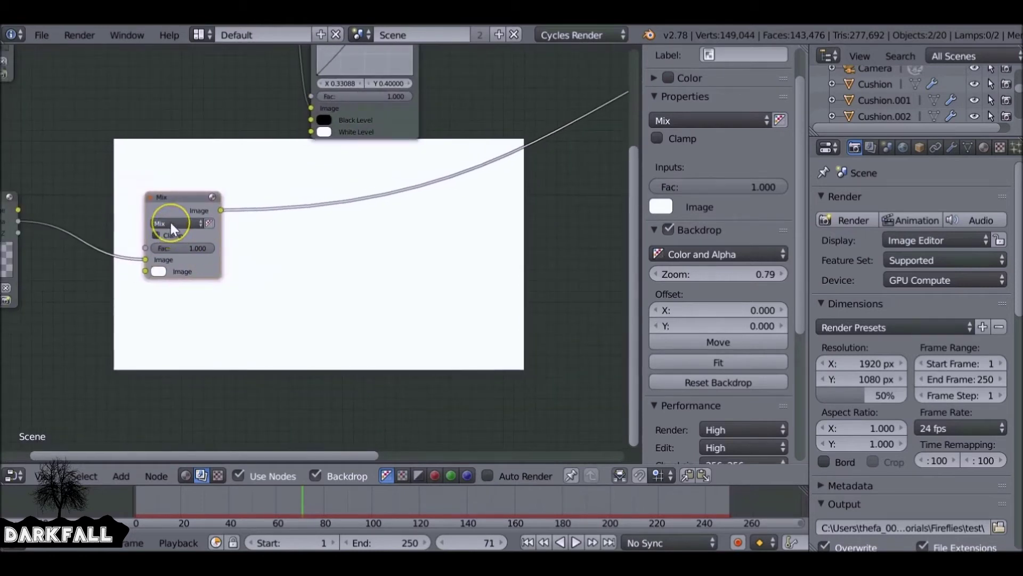
pyautogui.click(171, 222)
pyautogui.click(175, 257)
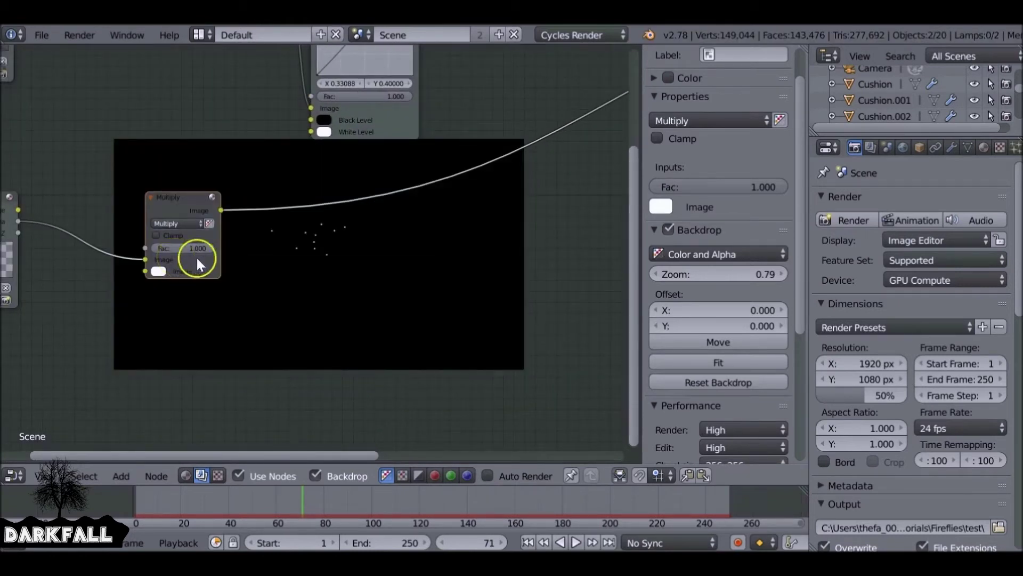
# - Set the backdrop zoom to 1.68 and tint the Multiply node's second Image color orange with R 1.000, G 0.183, B 0.036
pyautogui.moveTo(745, 270); pyautogui.dragTo(786, 265)
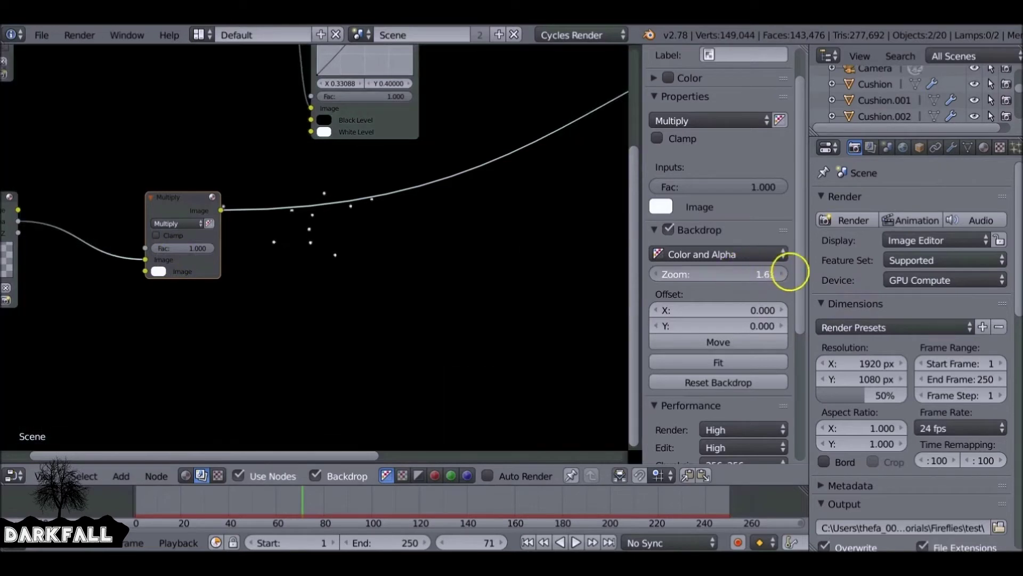
pyautogui.click(158, 270)
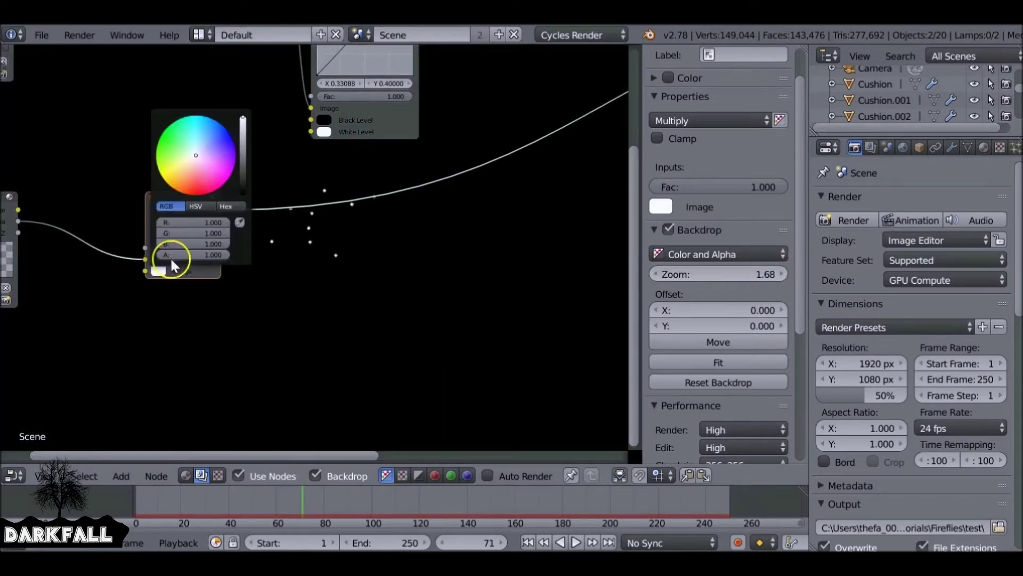
pyautogui.moveTo(196, 187)
pyautogui.mouseDown()
pyautogui.moveTo(183, 195)
pyautogui.moveTo(186, 183)
pyautogui.mouseUp()
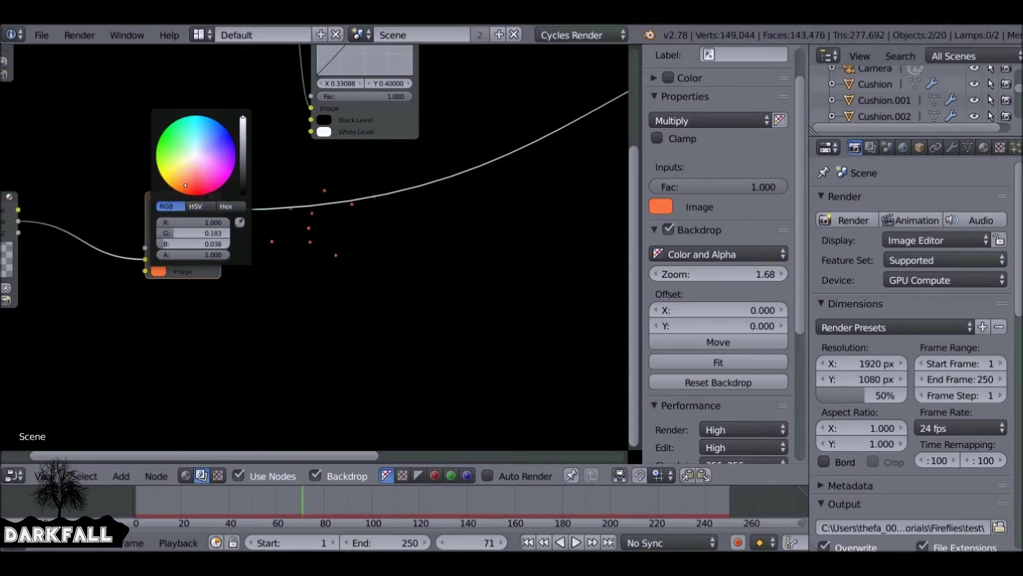
pyautogui.scroll(-2, 316, 272)
pyautogui.moveTo(316, 273); pyautogui.dragTo(333, 250, button='middle')
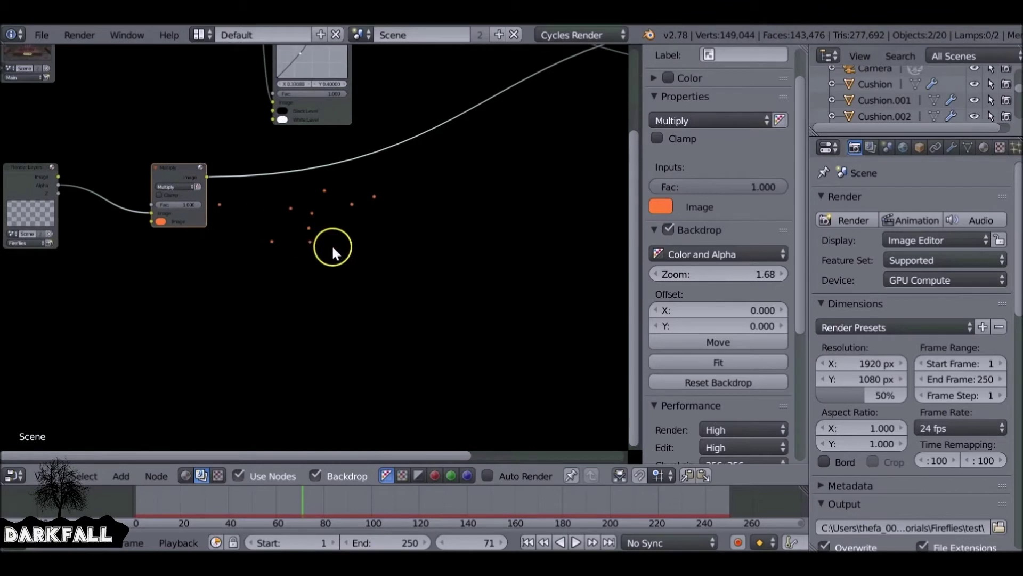
# - Adjust the Multiply node's second Image color to a lighter orange
pyautogui.scroll(2, 190, 179)
pyautogui.moveTo(236, 222); pyautogui.dragTo(199, 270, button='middle')
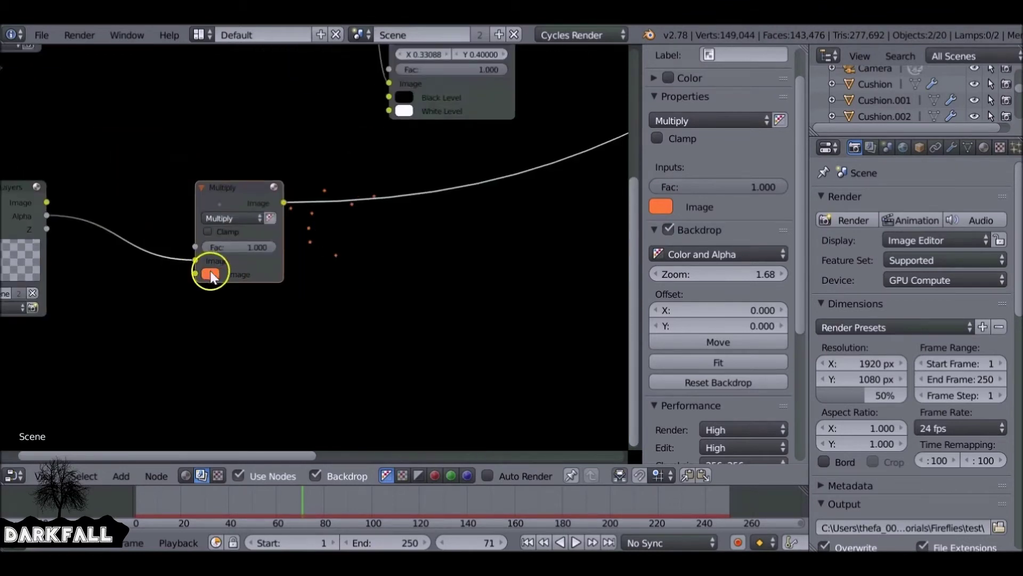
pyautogui.click(211, 274)
pyautogui.moveTo(245, 179); pyautogui.dragTo(239, 169)
pyautogui.moveTo(455, 342); pyautogui.dragTo(330, 284, button='middle')
pyautogui.scroll(-2, 344, 255)
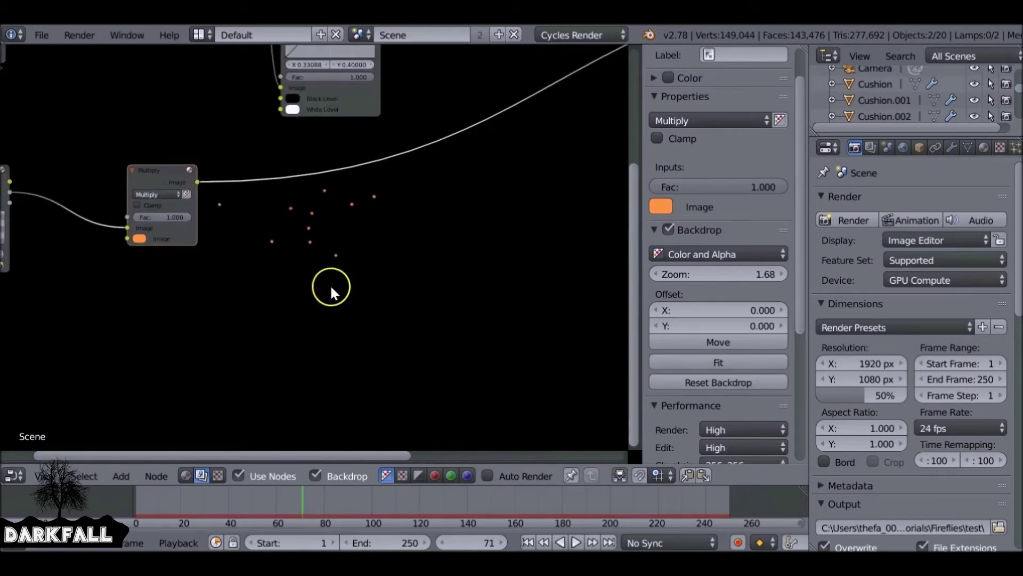
# - Insert a Blur node on the link coming out of the orange-tinted Multiply node
pyautogui.hotkey('shift', 'a')
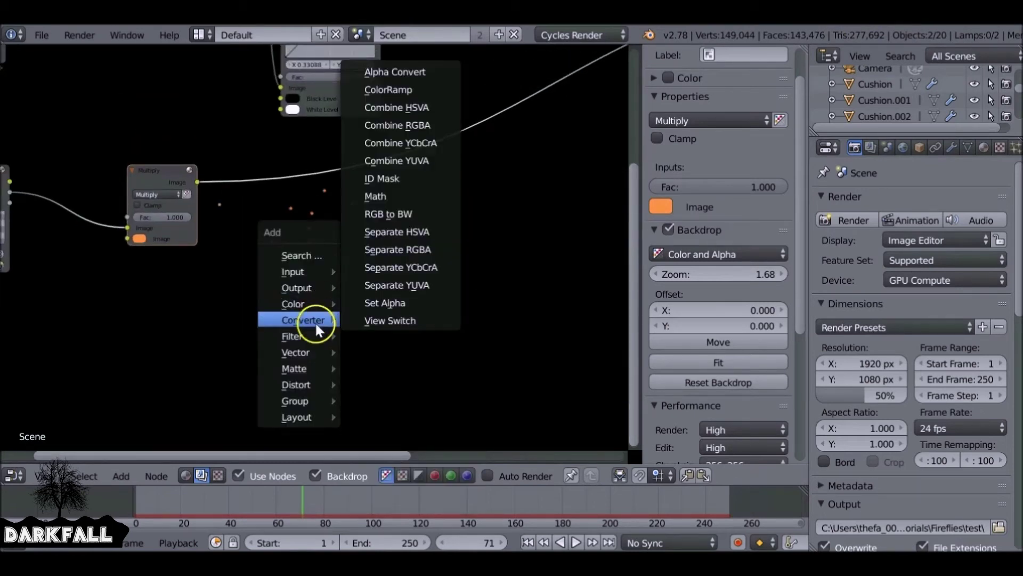
pyautogui.moveTo(296, 303)
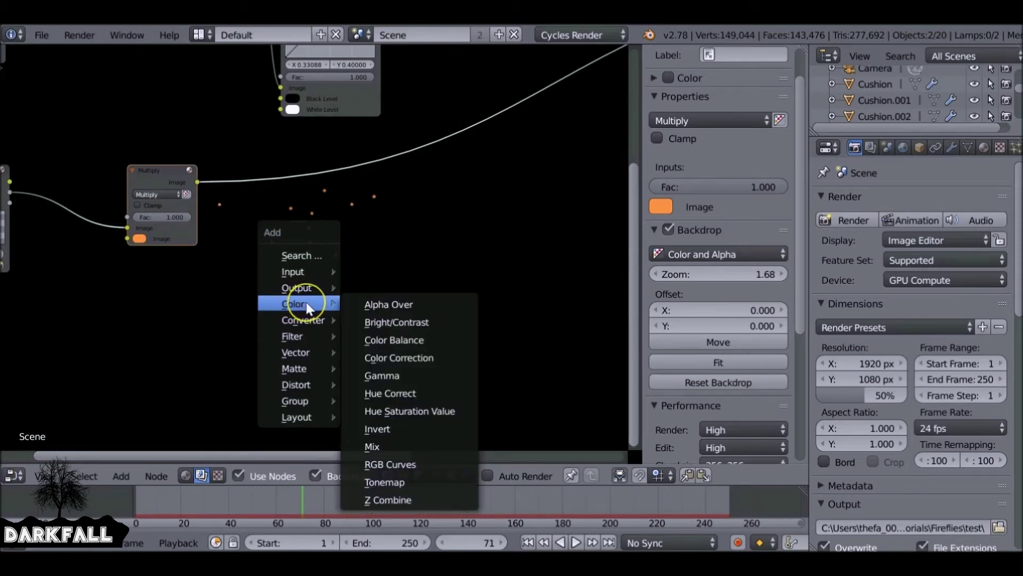
pyautogui.moveTo(311, 333)
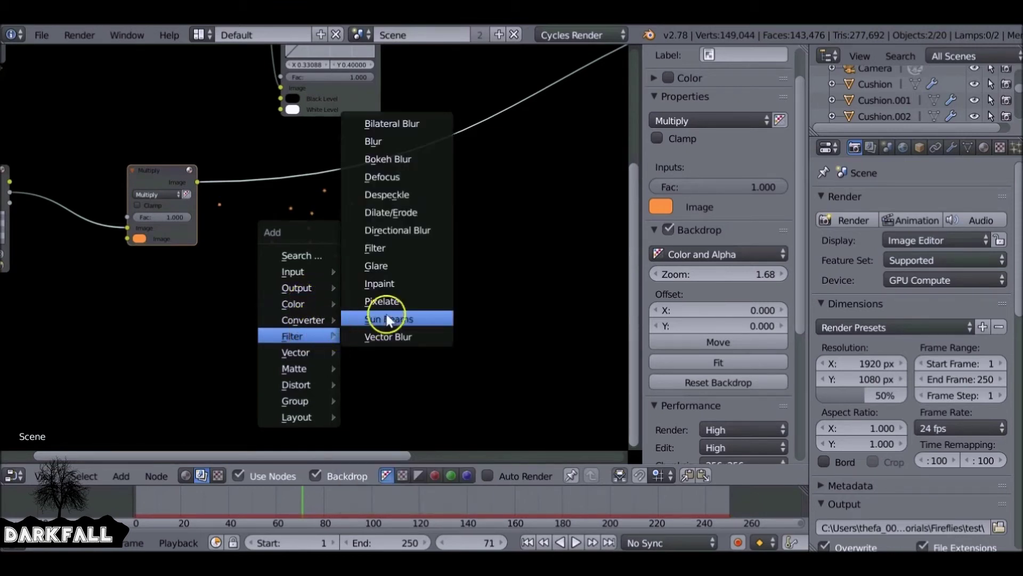
pyautogui.click(401, 140)
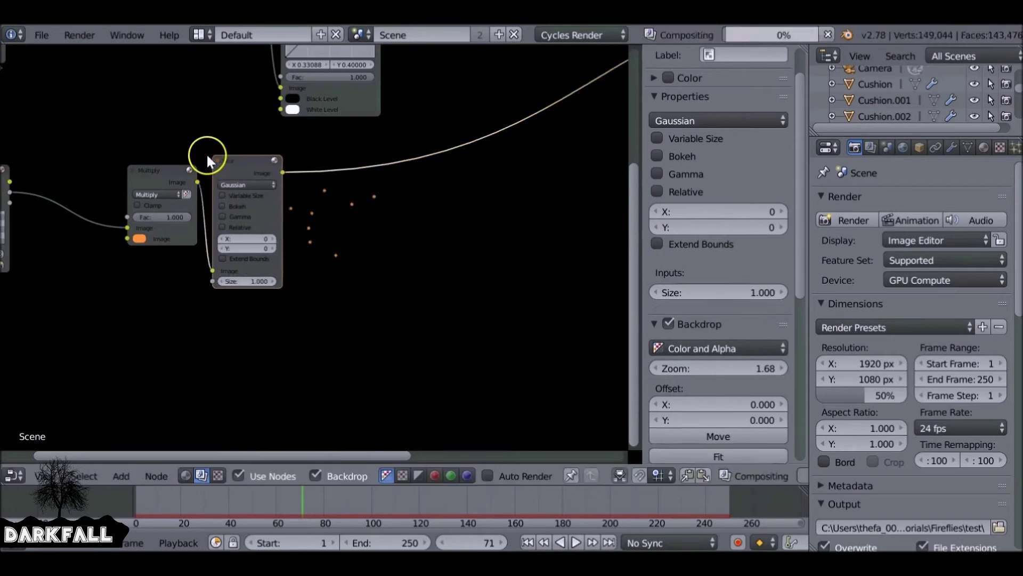
pyautogui.click(258, 170)
# - Set the Blur node to Fast Gaussian with X and Y both 7
pyautogui.scroll(2, 224, 191)
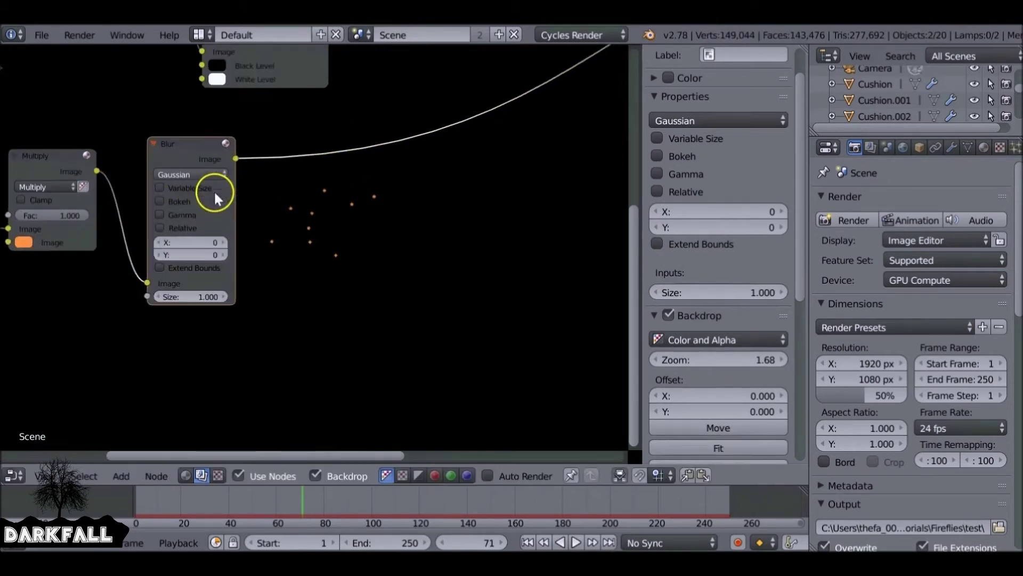
pyautogui.click(178, 171)
pyautogui.click(183, 259)
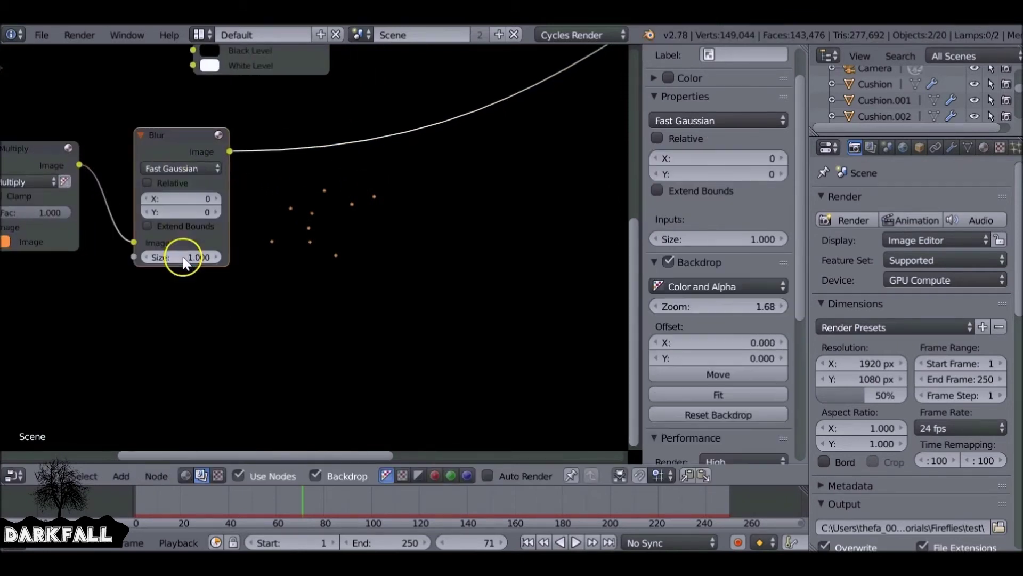
pyautogui.click(190, 200)
pyautogui.write('7')
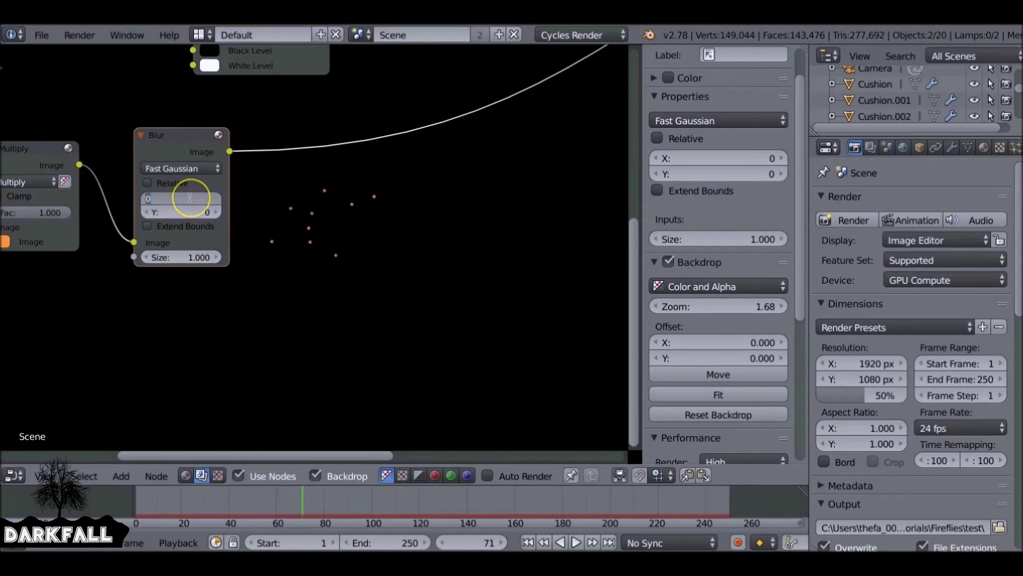
pyautogui.press('Return')
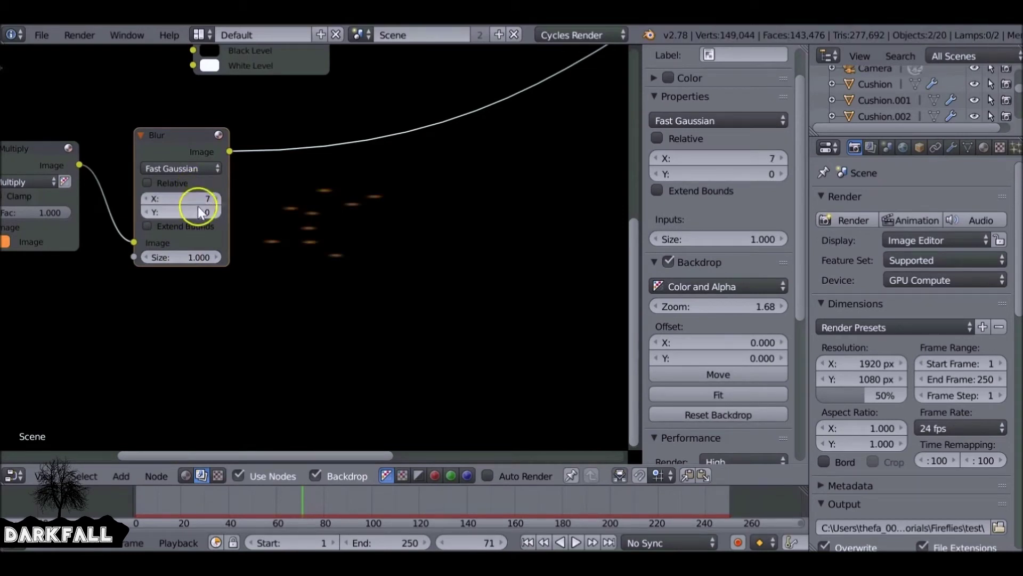
pyautogui.click(197, 208)
pyautogui.write('7')
pyautogui.press('Return')
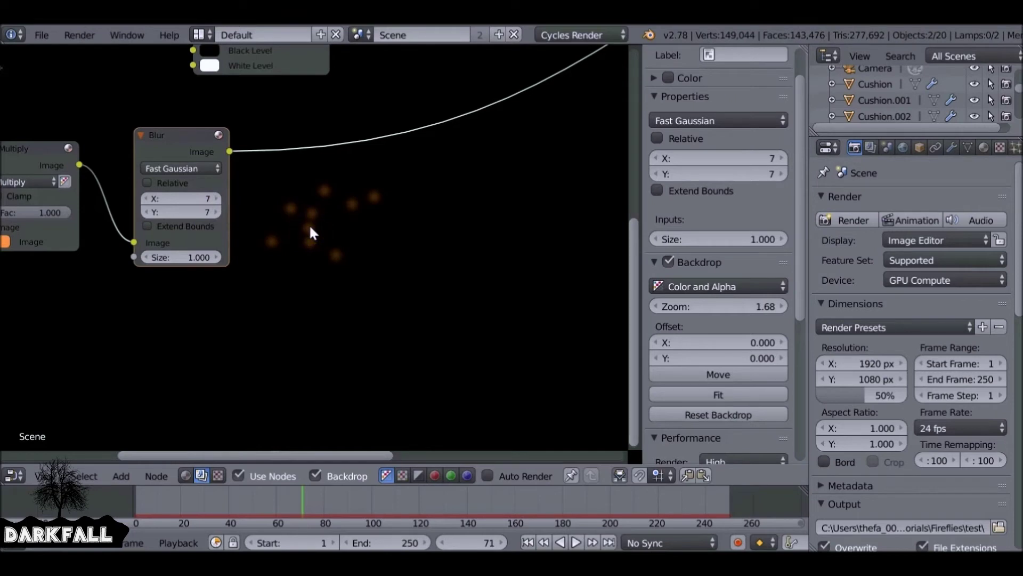
# - Insert a Mix node on the link after the Blur node and set its blend mode to Add
pyautogui.hotkey('shift', 'a')
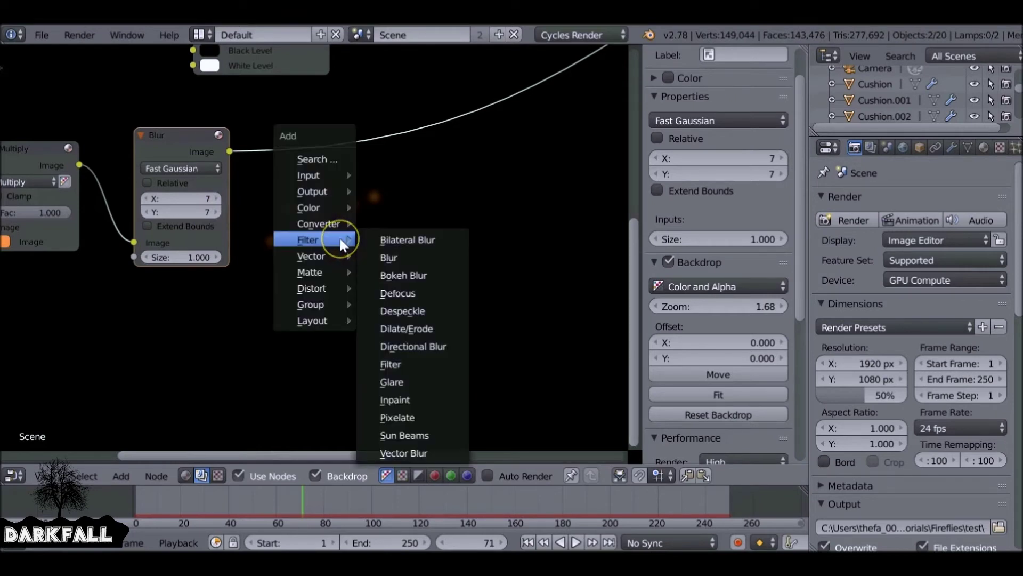
pyautogui.moveTo(324, 205)
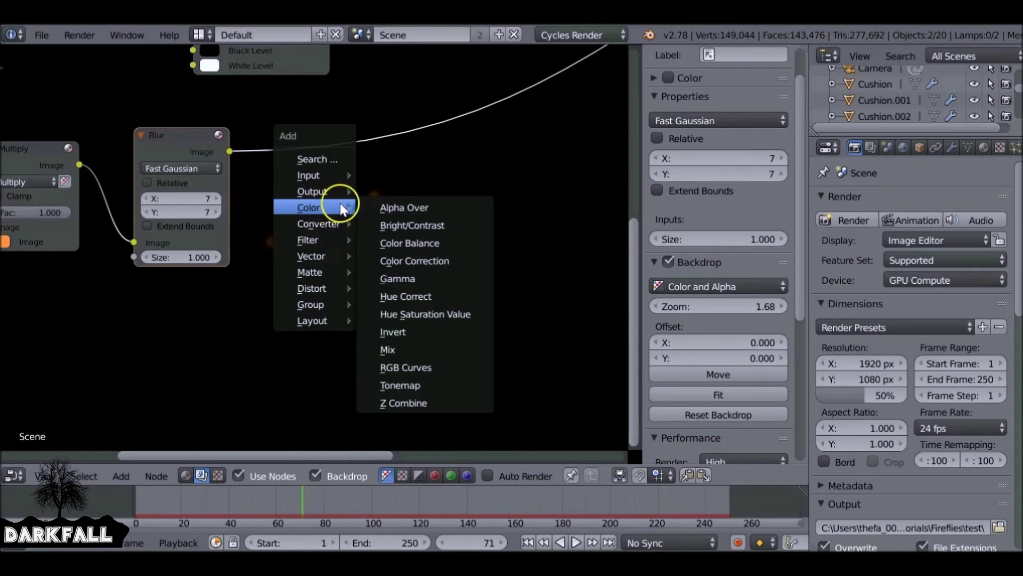
pyautogui.click(397, 349)
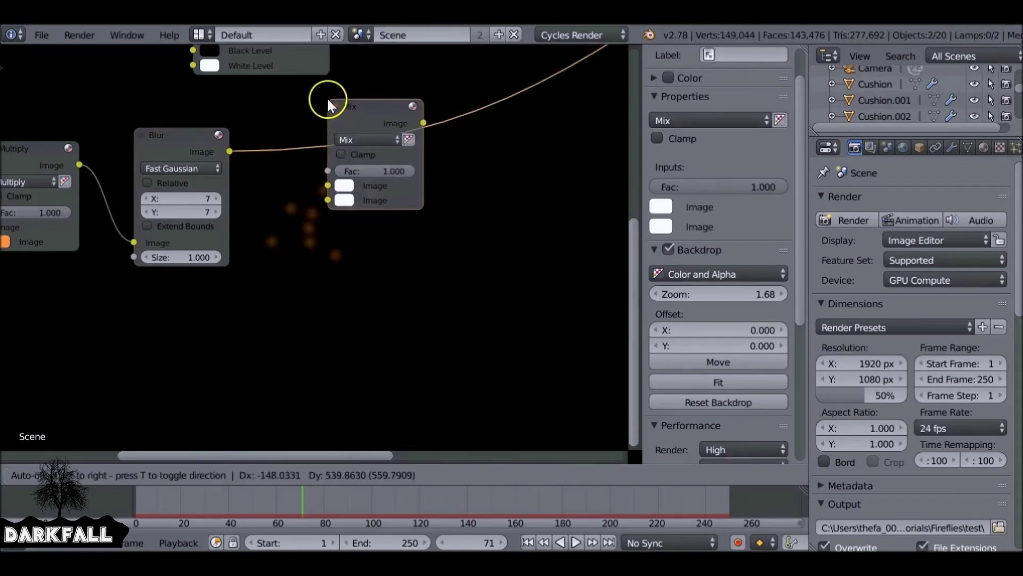
pyautogui.click(336, 109)
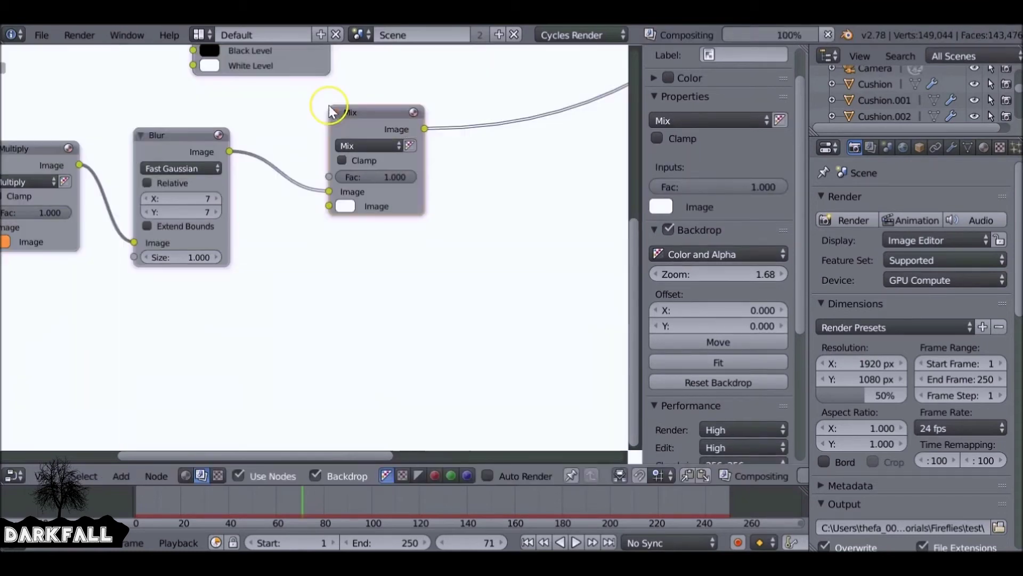
pyautogui.click(363, 143)
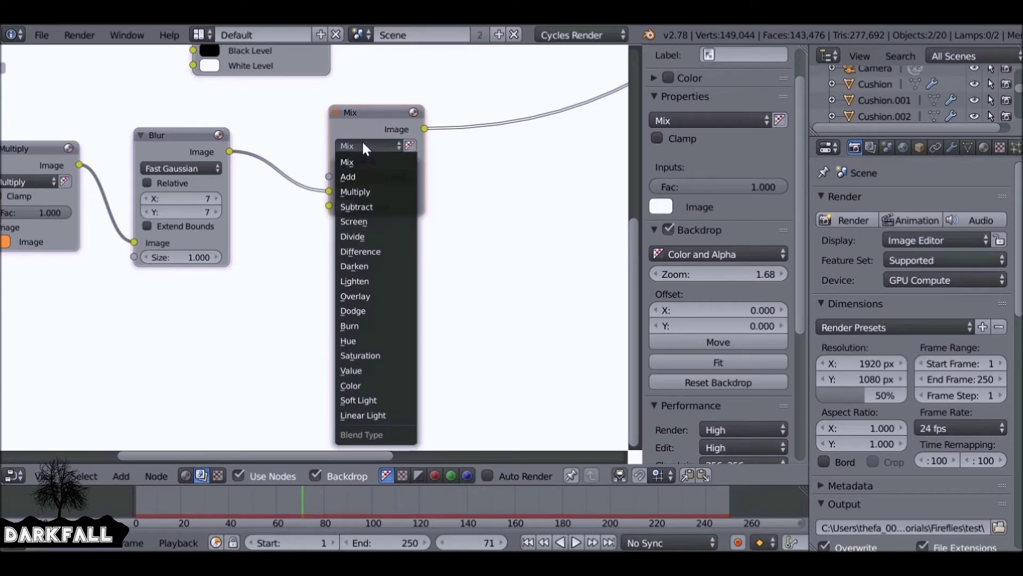
pyautogui.click(363, 175)
# - Shift the Blur and Multiply nodes, and connect the Fireflies Alpha output to the Add node's first Image input with the Blur in the second
pyautogui.scroll(-4, 362, 174)
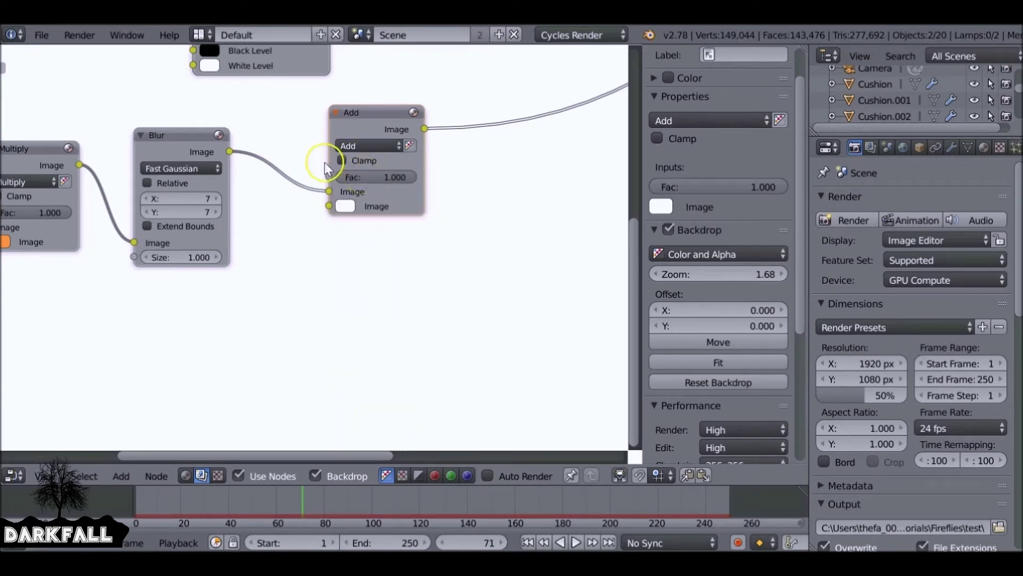
pyautogui.moveTo(235, 190); pyautogui.dragTo(232, 209)
pyautogui.moveTo(159, 194); pyautogui.dragTo(155, 213)
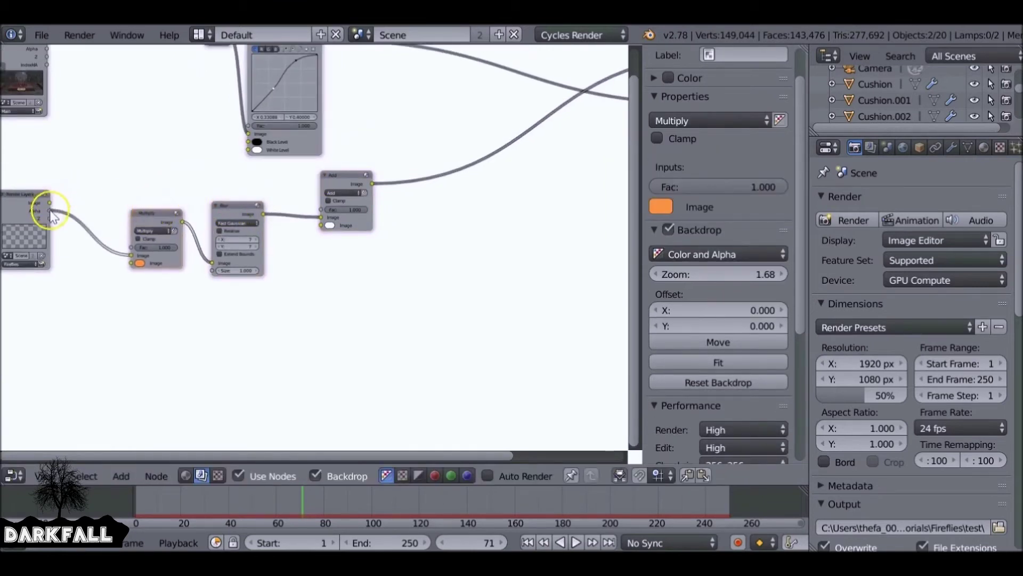
pyautogui.moveTo(49, 211); pyautogui.dragTo(322, 226)
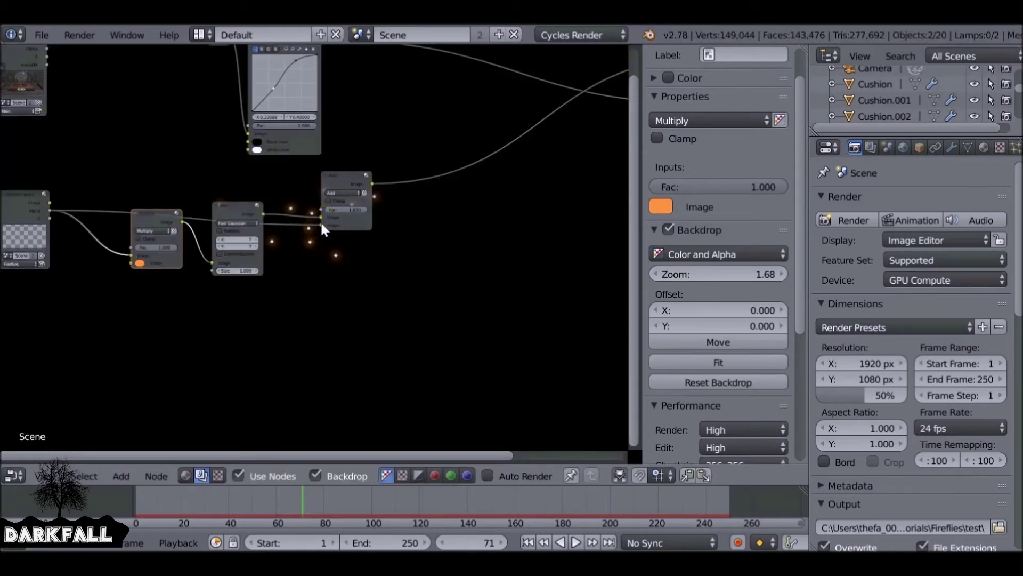
pyautogui.moveTo(321, 221); pyautogui.dragTo(321, 216)
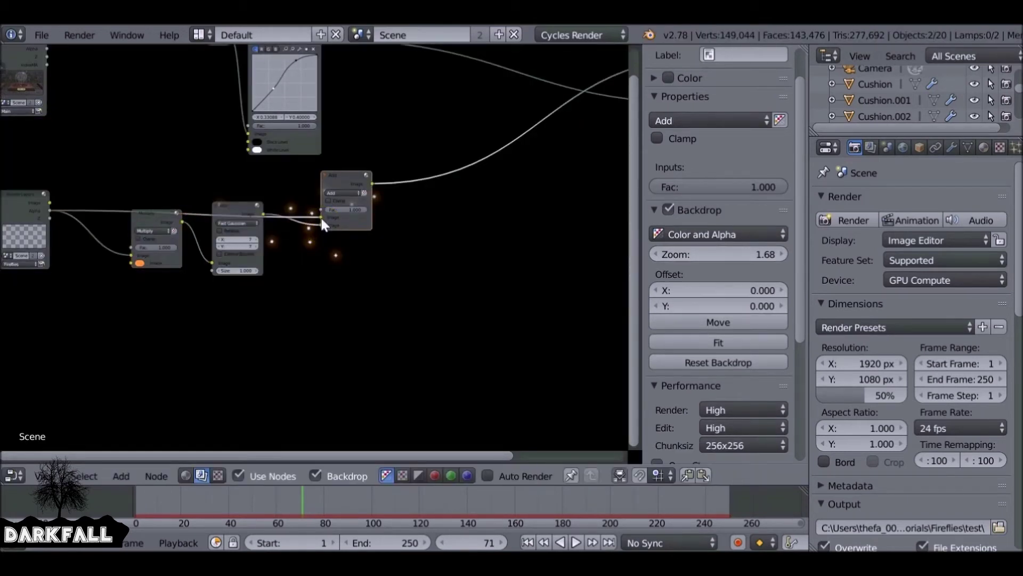
# - Move the Fireflies Render Layers node slightly up and the Blur node lower to separate the links
pyautogui.click(22, 191)
pyautogui.moveTo(23, 191); pyautogui.dragTo(27, 184)
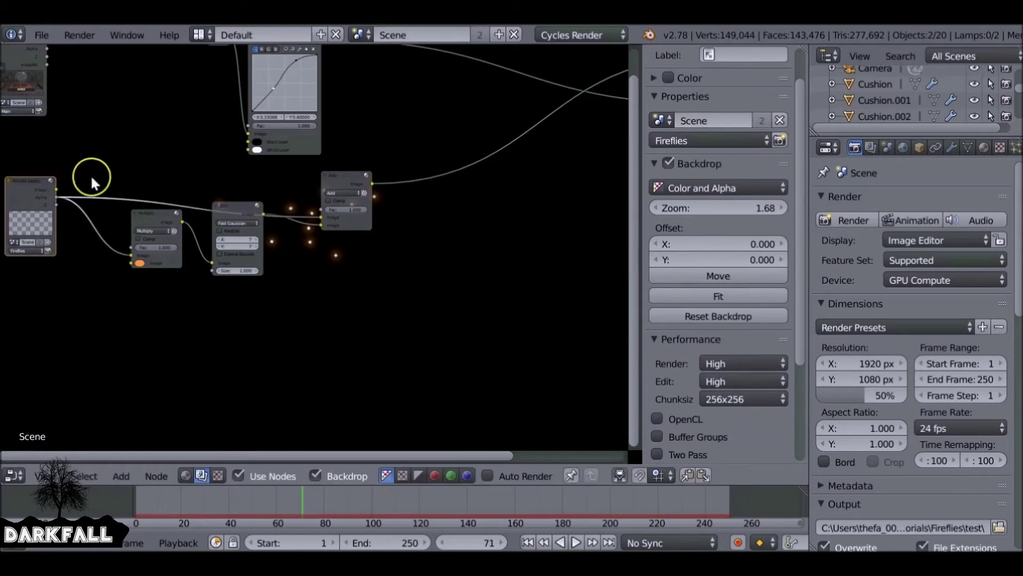
pyautogui.scroll(2, 313, 234)
pyautogui.scroll(2, 315, 240)
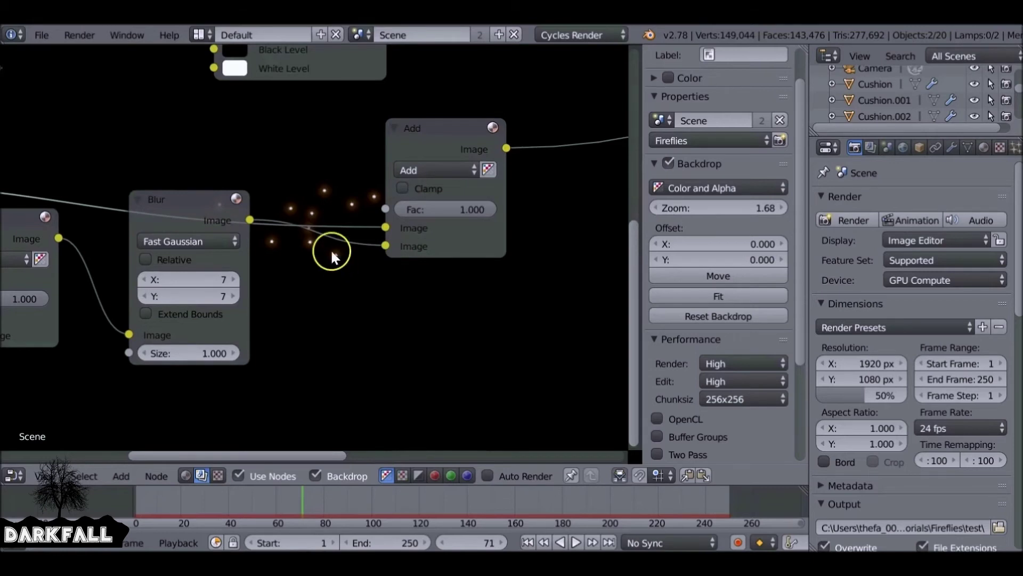
pyautogui.scroll(1, 331, 251)
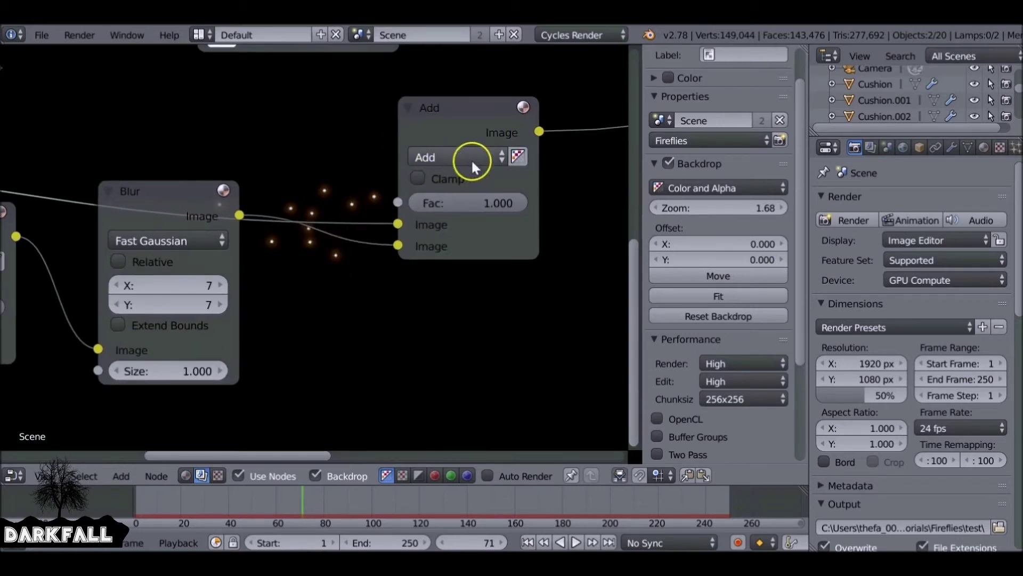
pyautogui.moveTo(185, 195); pyautogui.dragTo(161, 251)
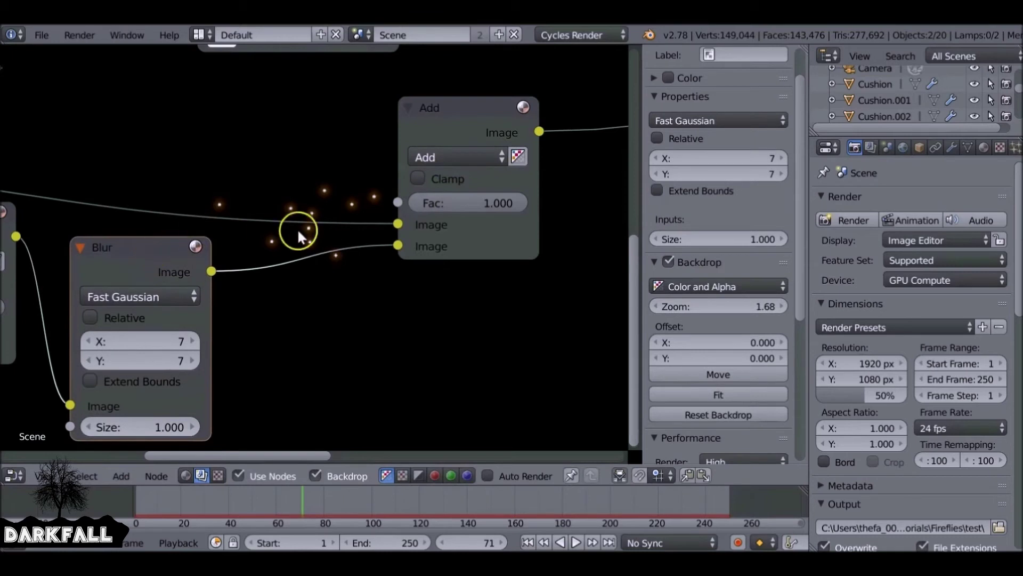
# - Replace the Alpha link into the Add node with the Fireflies Image output, feeding the second Image input and the Blur into the first
pyautogui.scroll(-3, 72, 199)
pyautogui.scroll(-2, 71, 200)
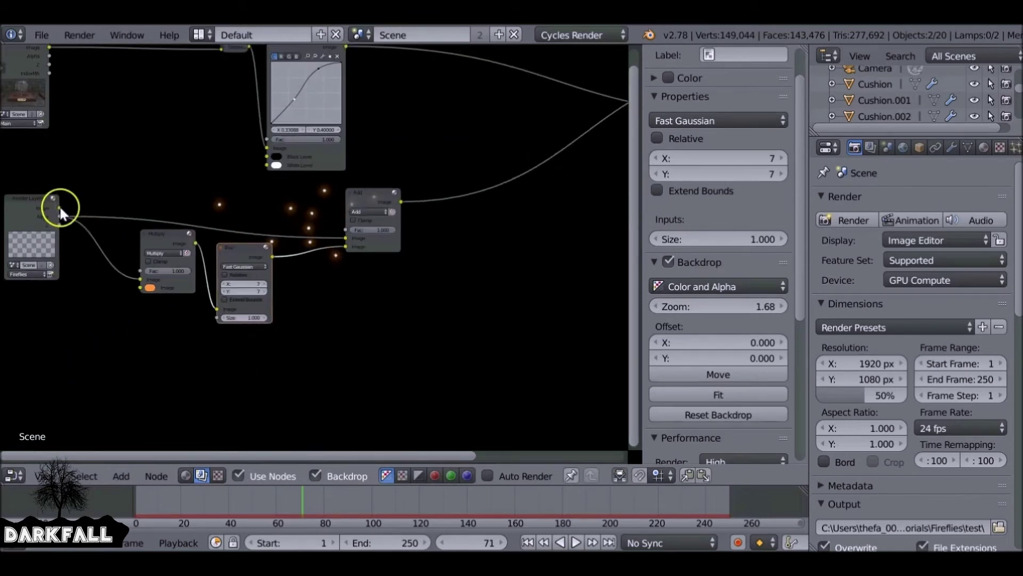
pyautogui.moveTo(59, 207); pyautogui.dragTo(351, 236)
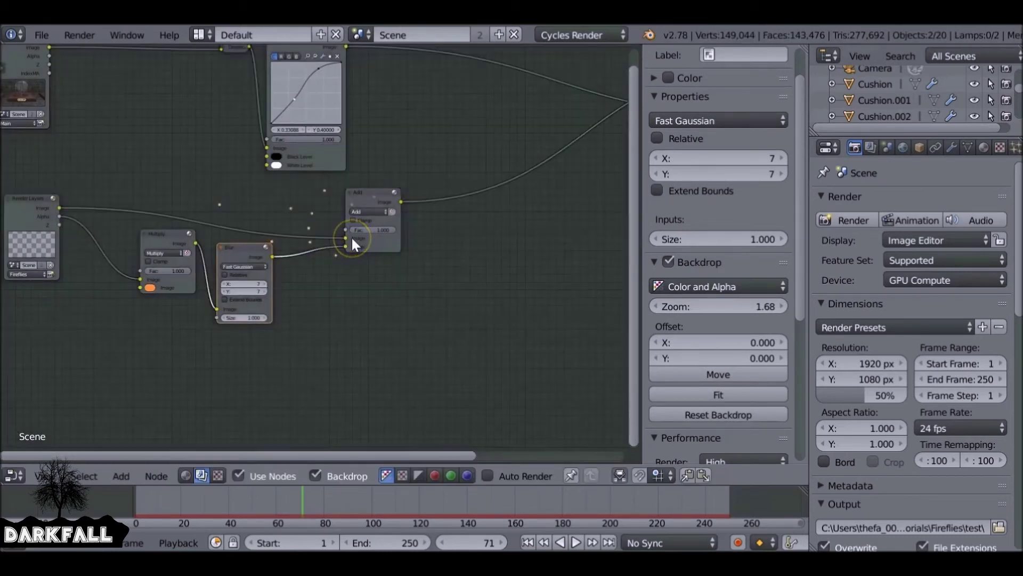
pyautogui.moveTo(345, 238); pyautogui.dragTo(346, 247)
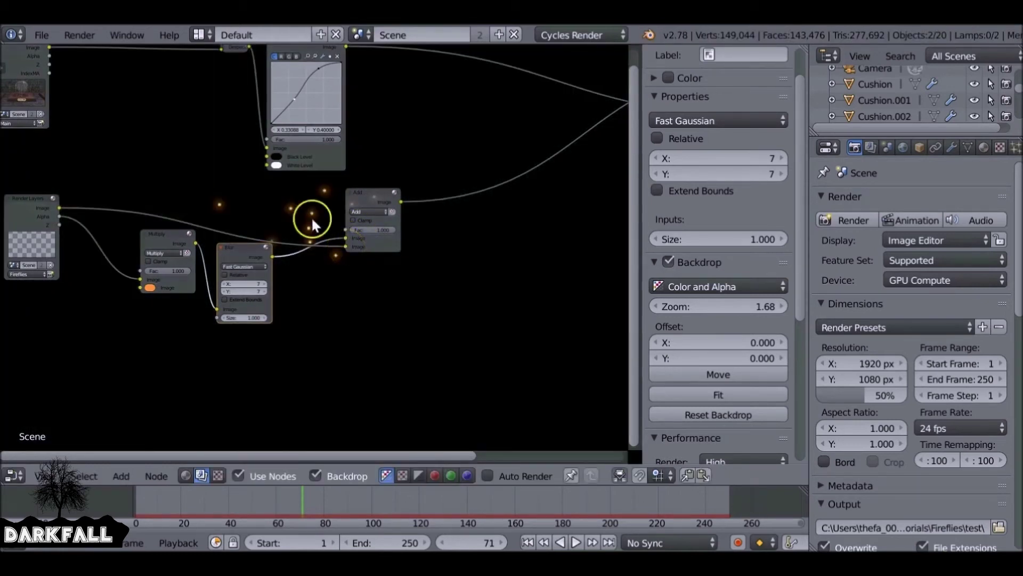
# - Insert a Mix node on the link from RGB Curves to the Composite node and preview it in the Viewer
pyautogui.scroll(-1, 319, 203)
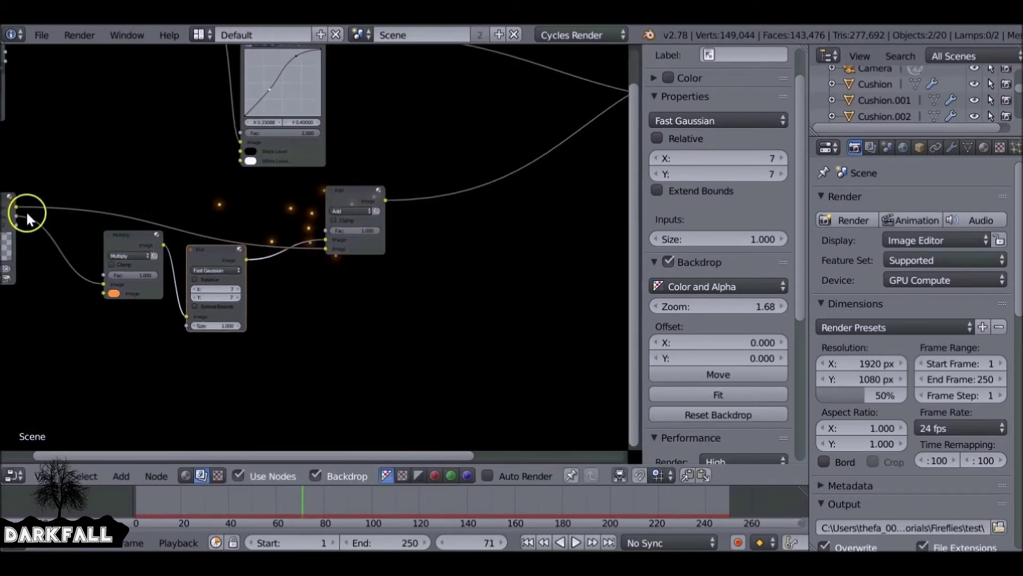
pyautogui.scroll(-1, 27, 210)
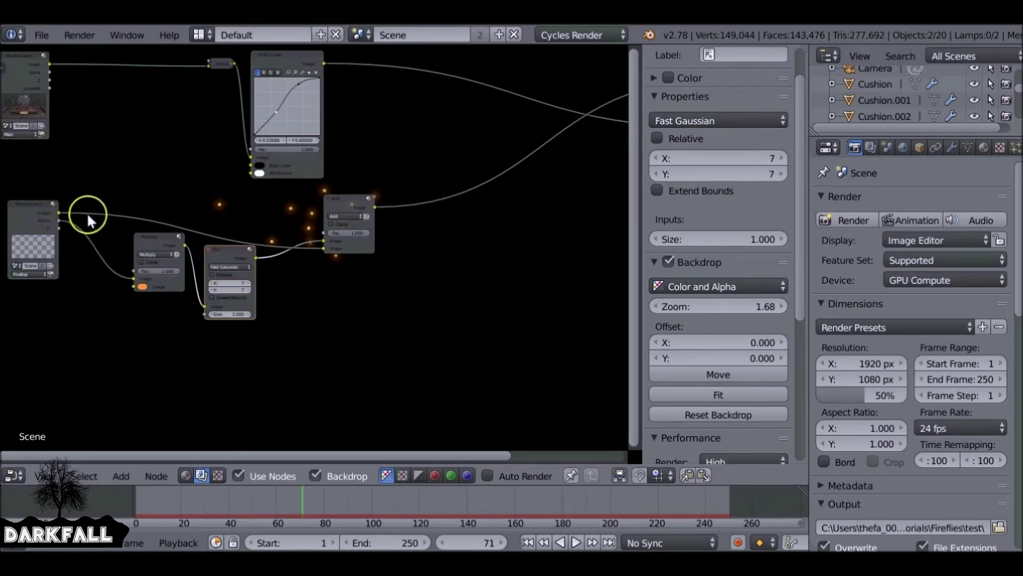
pyautogui.scroll(-1, 276, 170)
pyautogui.hotkey('shift', 'a')
pyautogui.moveTo(281, 176)
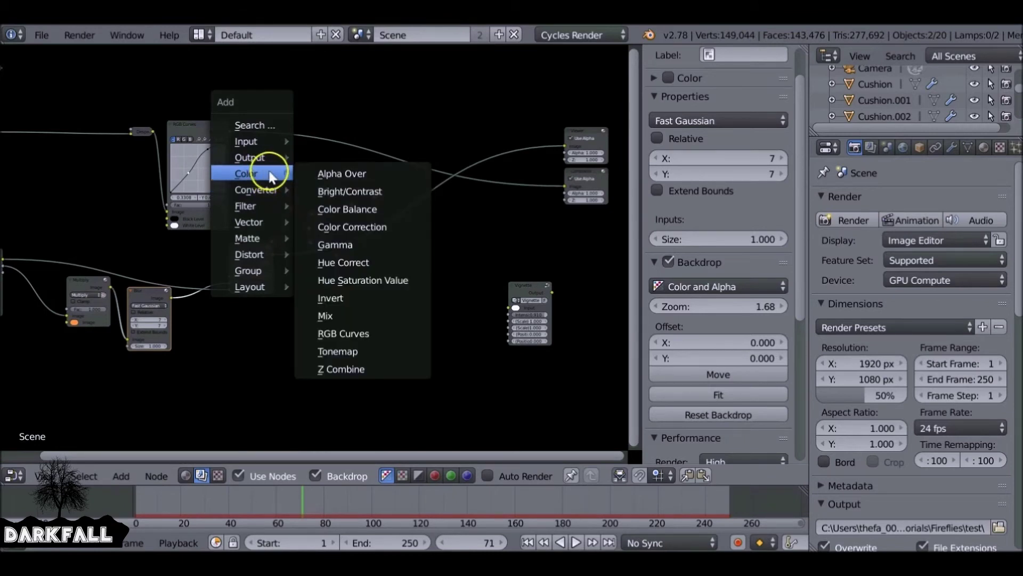
pyautogui.click(336, 315)
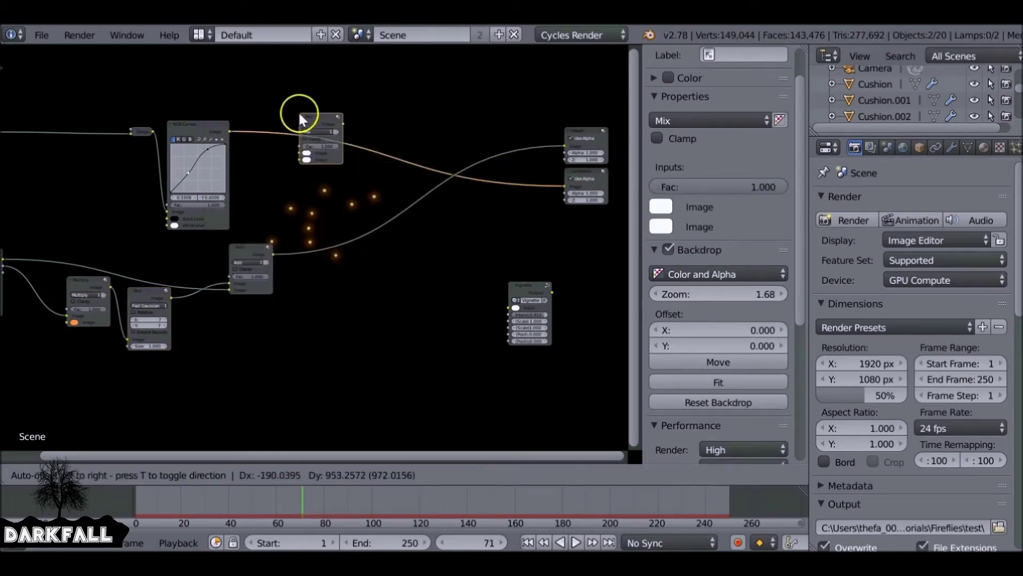
pyautogui.click(300, 110)
pyautogui.keyDown('ctrl'); pyautogui.keyDown('shift'); pyautogui.click(318, 122); pyautogui.keyUp('shift'); pyautogui.keyUp('ctrl')
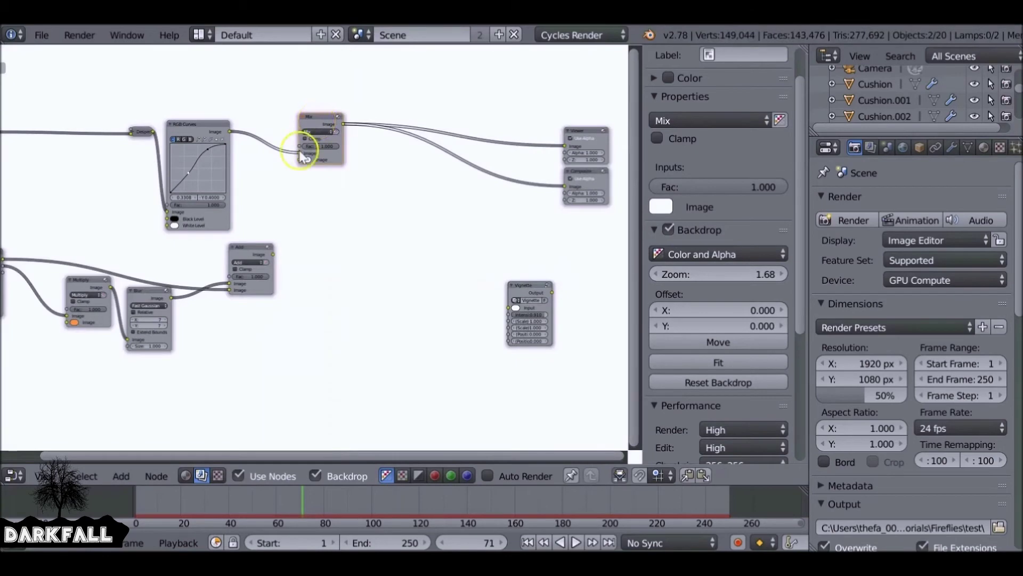
# - Feed the Add node's output into the new Mix node's second Image input, keep RGB Curves in the first, and set the blend mode to Screen
pyautogui.moveTo(273, 254); pyautogui.dragTo(308, 159)
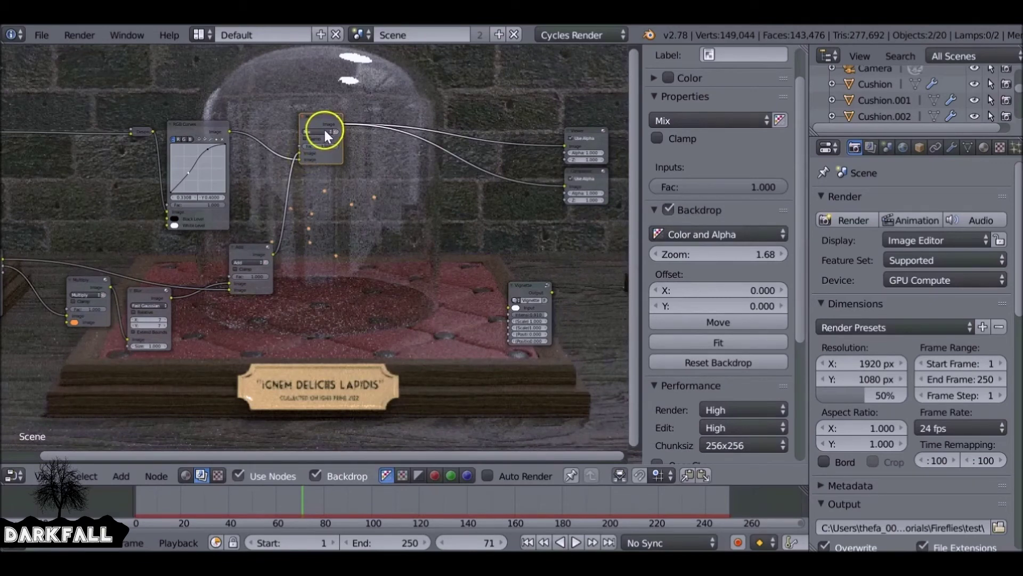
pyautogui.scroll(3, 395, 231)
pyautogui.moveTo(331, 130); pyautogui.dragTo(268, 203, button='middle')
pyautogui.scroll(2, 387, 233)
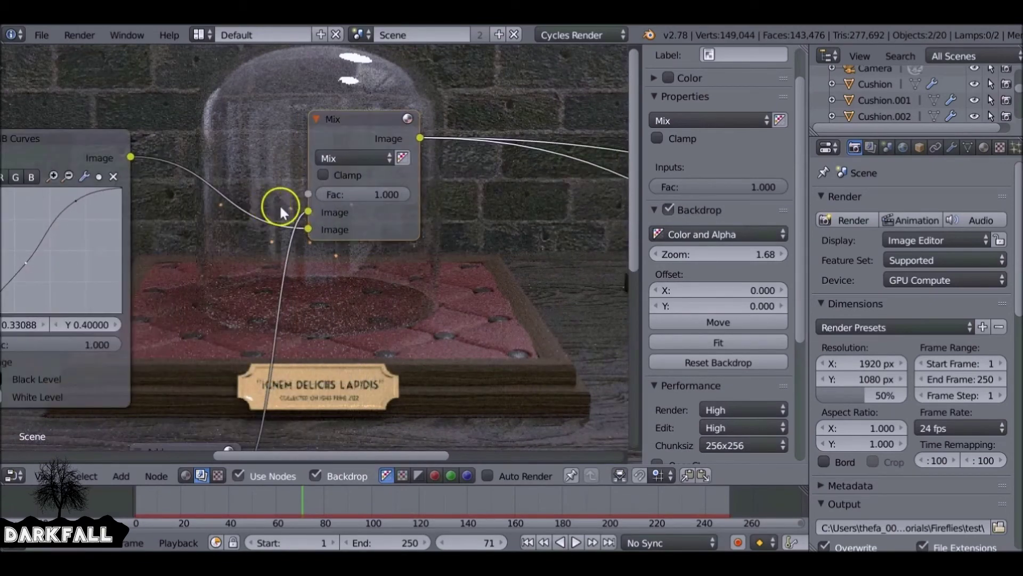
pyautogui.moveTo(308, 213); pyautogui.dragTo(310, 227)
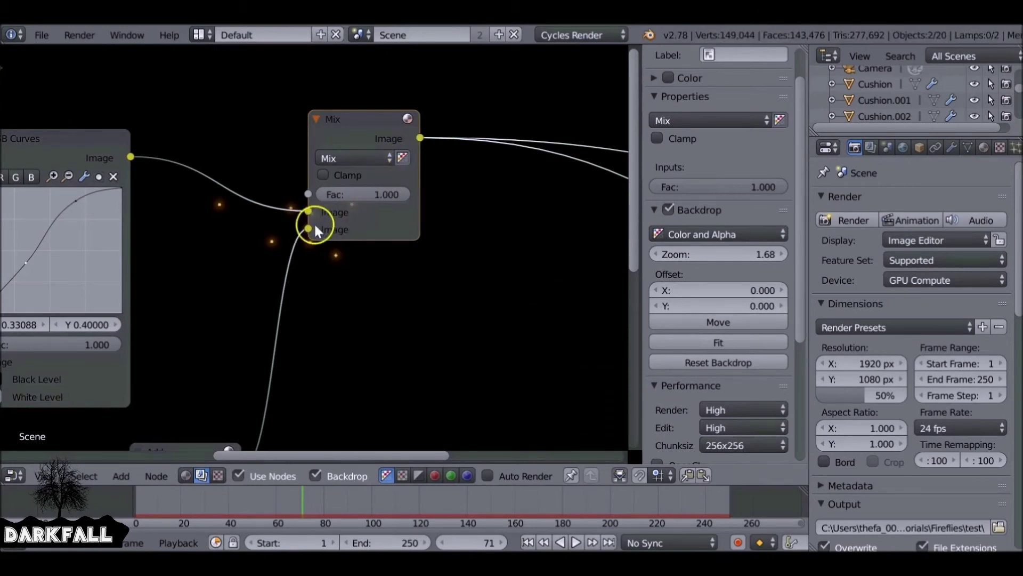
pyautogui.click(337, 158)
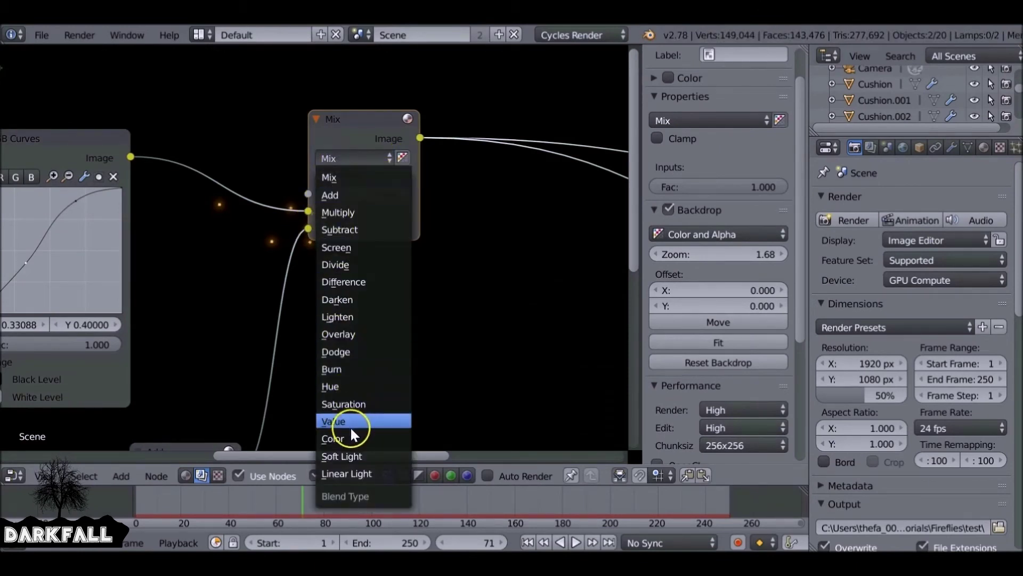
pyautogui.click(355, 248)
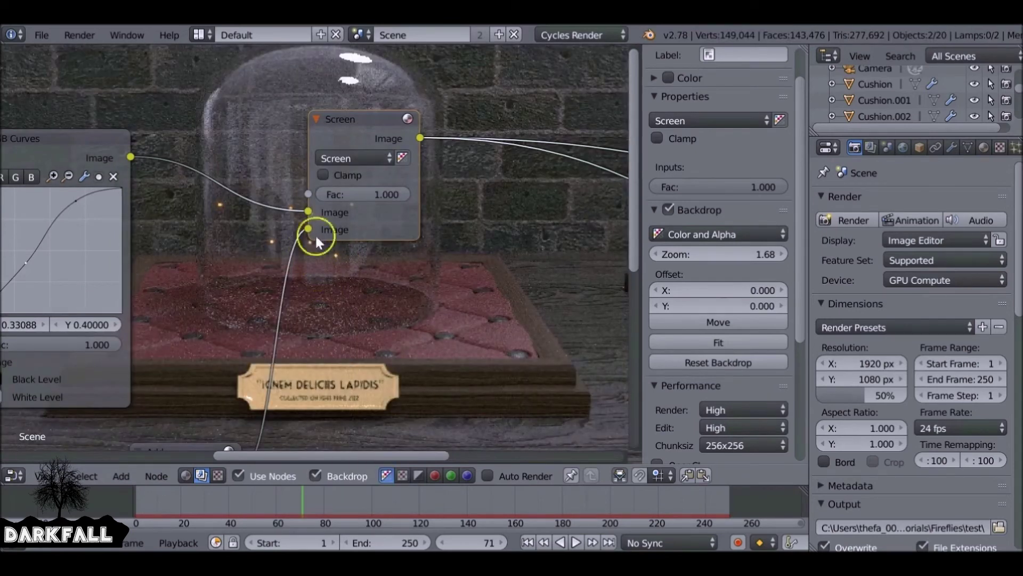
# - Compare the RGB Curves and Screen node outputs in the Viewer on an enlarged backdrop, and refit the backdrop to the editor
pyautogui.moveTo(734, 262); pyautogui.dragTo(5, 269)
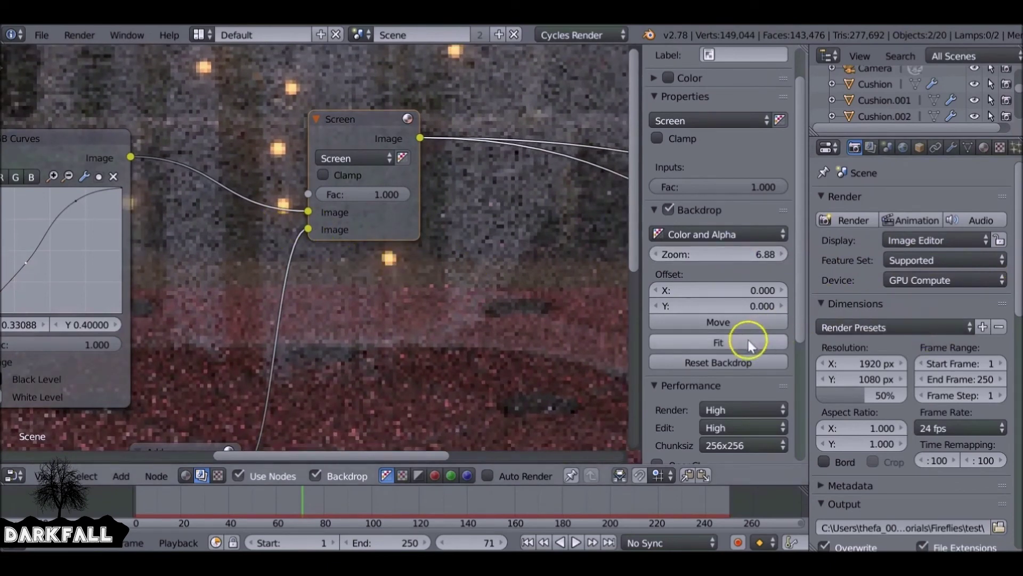
pyautogui.keyDown('ctrl'); pyautogui.keyDown('shift'); pyautogui.click(94, 157); pyautogui.keyUp('shift'); pyautogui.keyUp('ctrl')
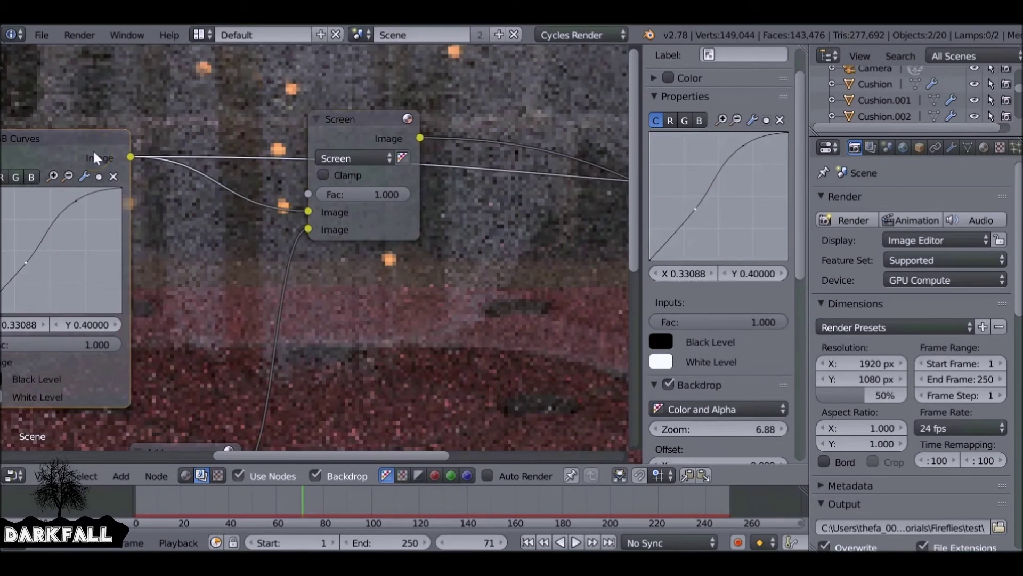
pyautogui.keyDown('ctrl'); pyautogui.keyDown('shift'); pyautogui.click(368, 120); pyautogui.keyUp('shift'); pyautogui.keyUp('ctrl')
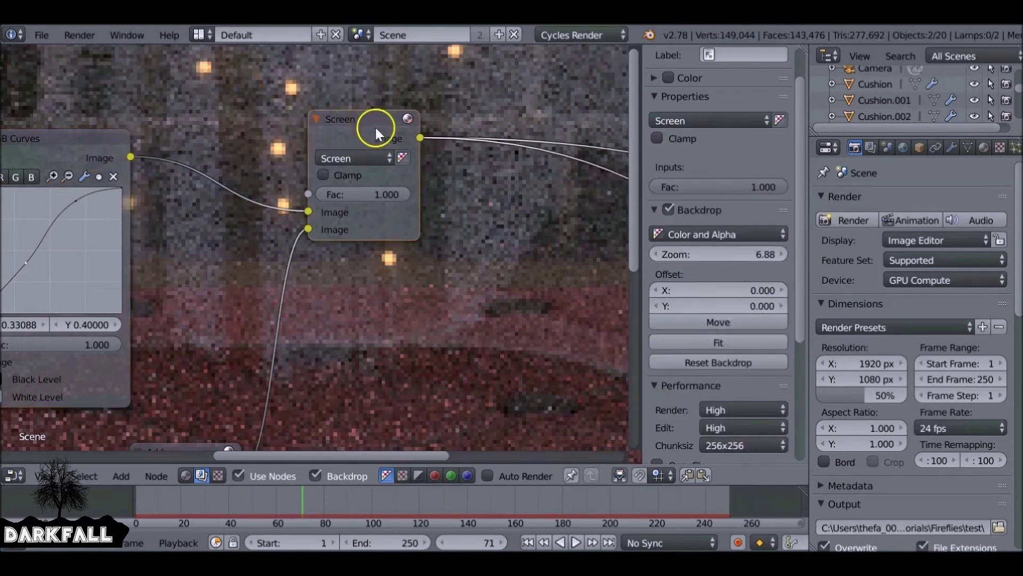
pyautogui.click(661, 342)
# - Spread the main Render Layers, Despeckle and RGB Curves nodes up and to the left, making room before the Screen node
pyautogui.moveTo(304, 275); pyautogui.dragTo(287, 179, button='middle')
pyautogui.scroll(-5, 299, 215)
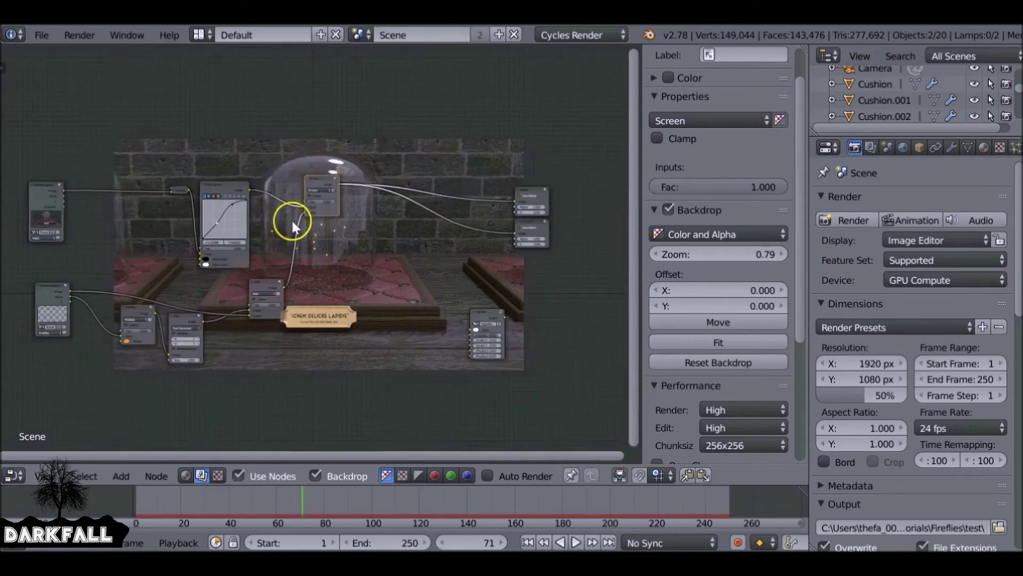
pyautogui.moveTo(292, 222); pyautogui.dragTo(352, 239, button='middle')
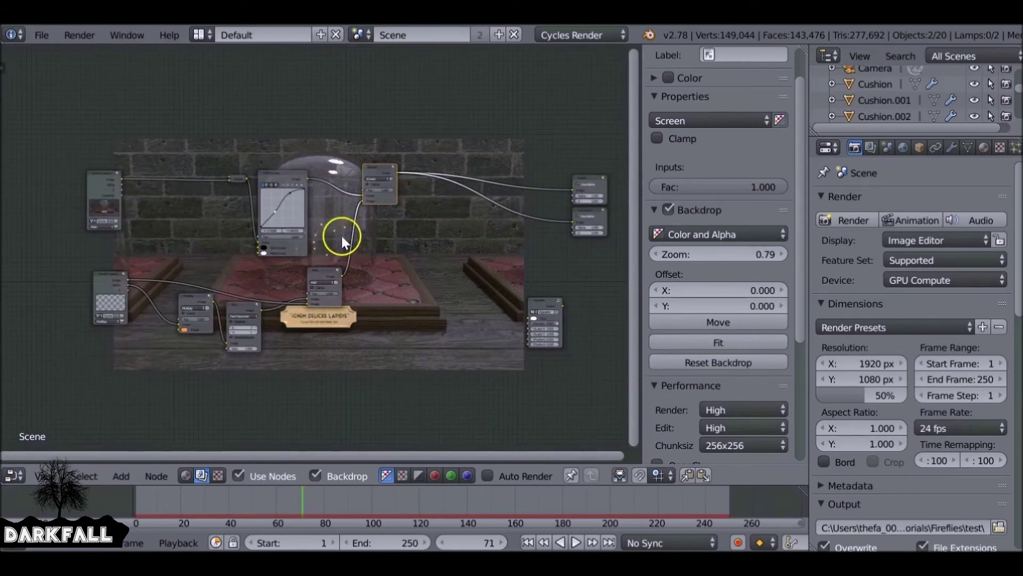
pyautogui.moveTo(92, 174); pyautogui.dragTo(74, 151)
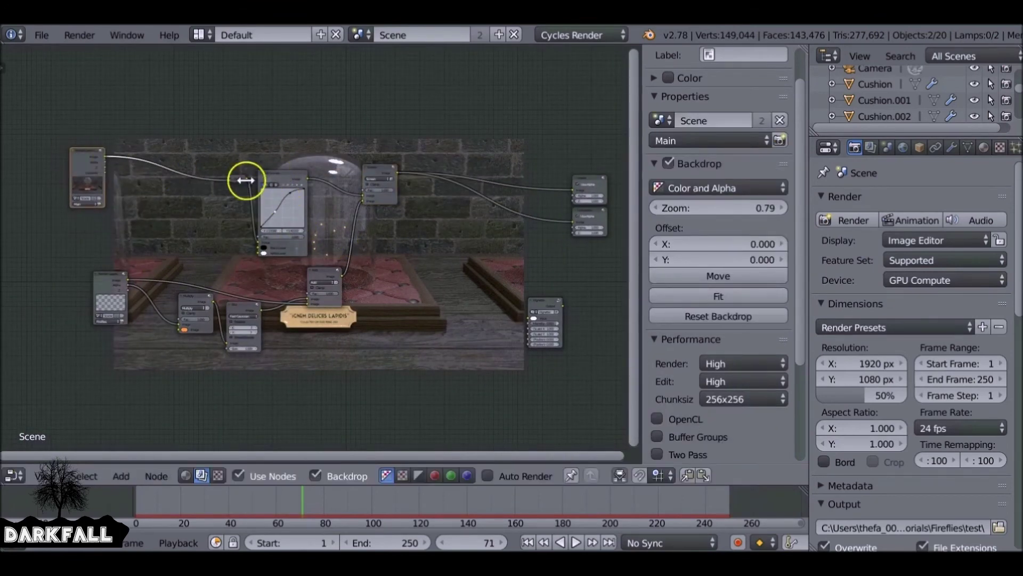
pyautogui.moveTo(234, 180); pyautogui.dragTo(145, 159)
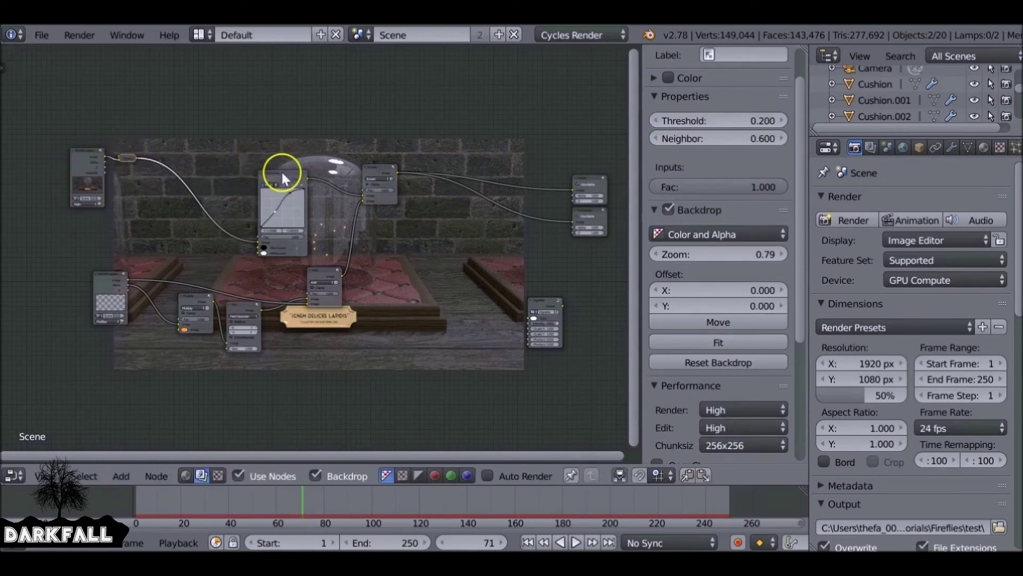
pyautogui.moveTo(282, 173); pyautogui.dragTo(180, 144)
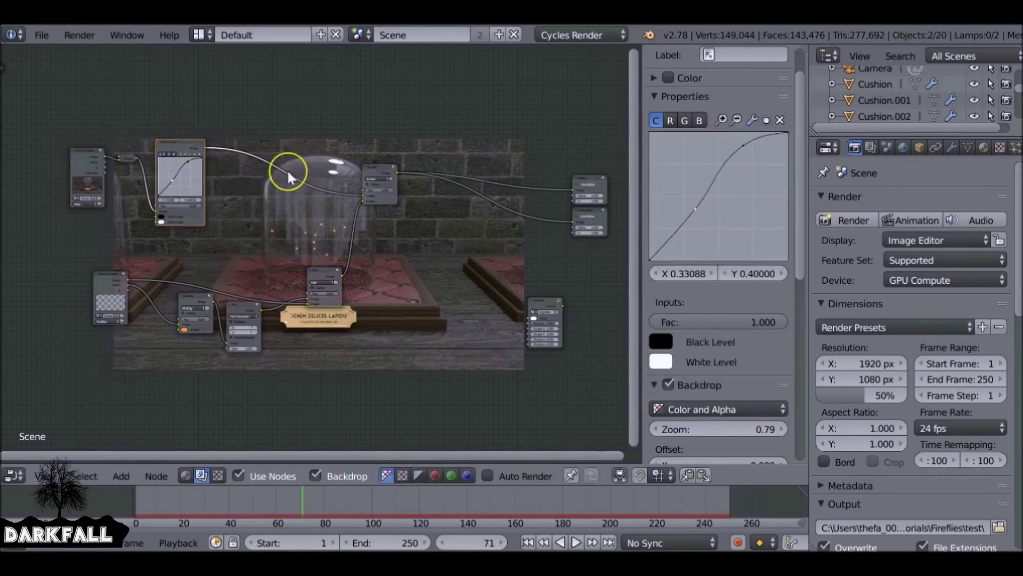
# - Insert a Glare node on the link between the main RGB Curves node and the Screen node
pyautogui.hotkey('shift', 'a')
pyautogui.moveTo(290, 177)
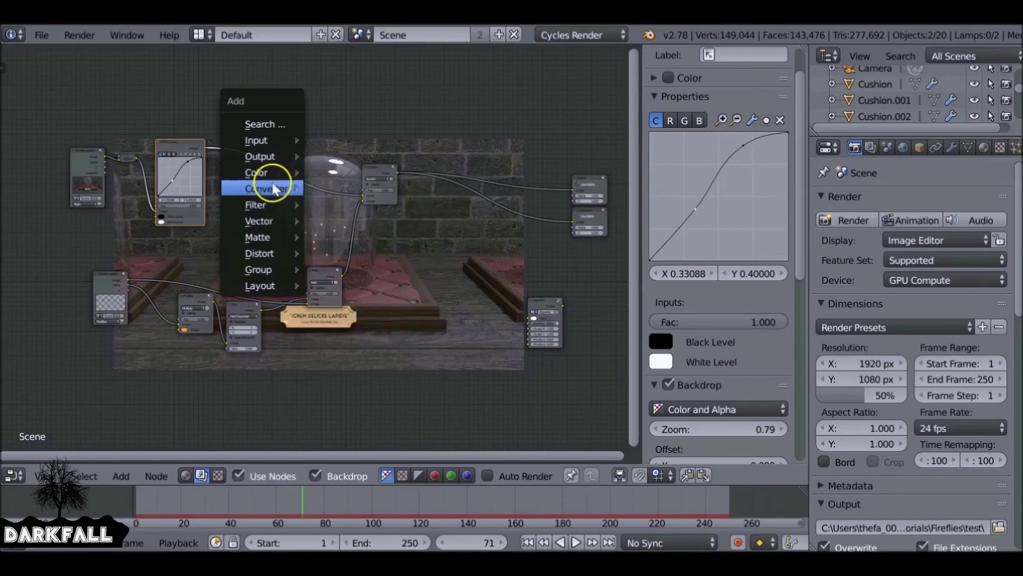
pyautogui.moveTo(269, 205)
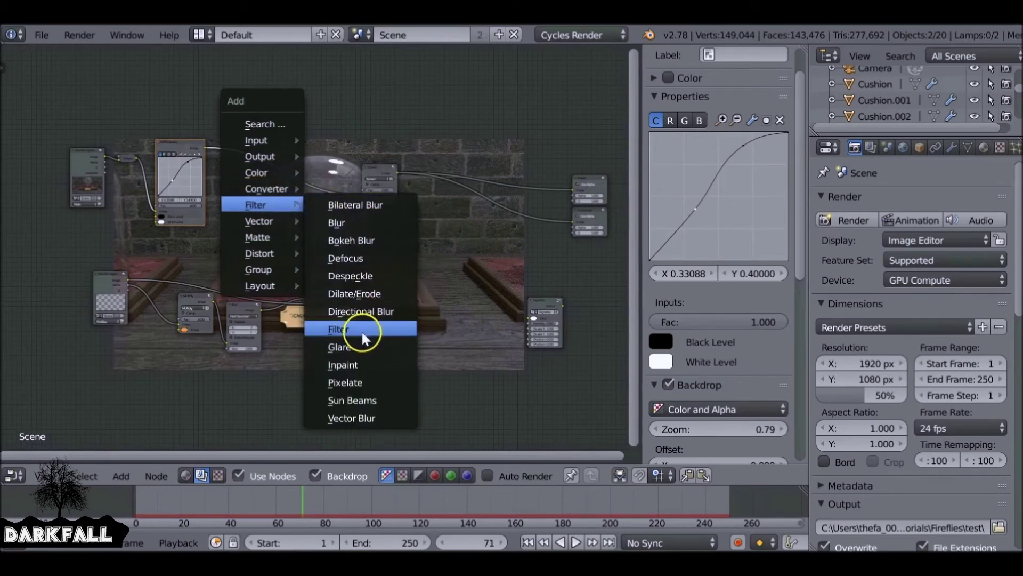
pyautogui.click(357, 346)
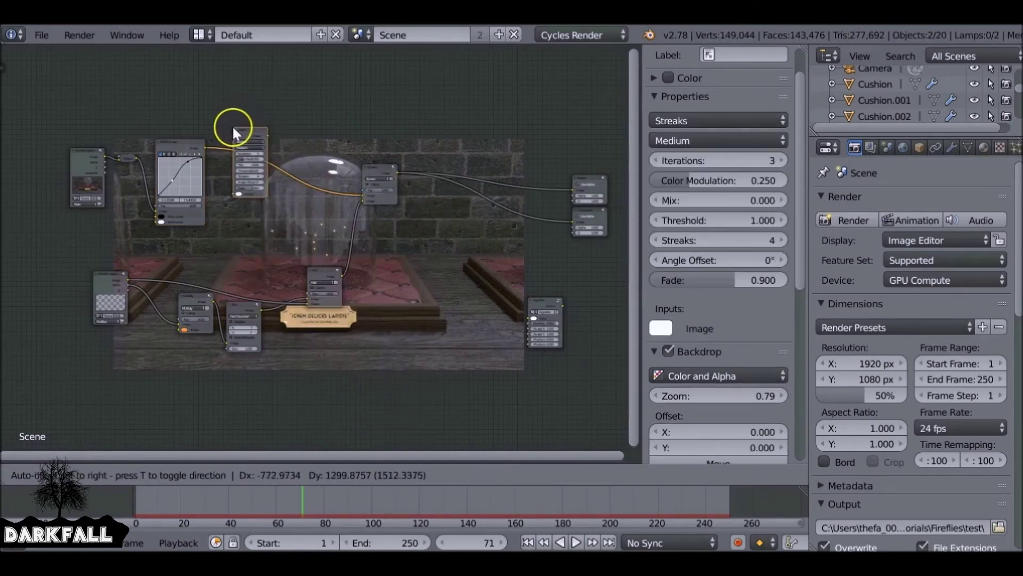
pyautogui.click(234, 127)
pyautogui.scroll(4, 266, 171)
pyautogui.scroll(2, 267, 172)
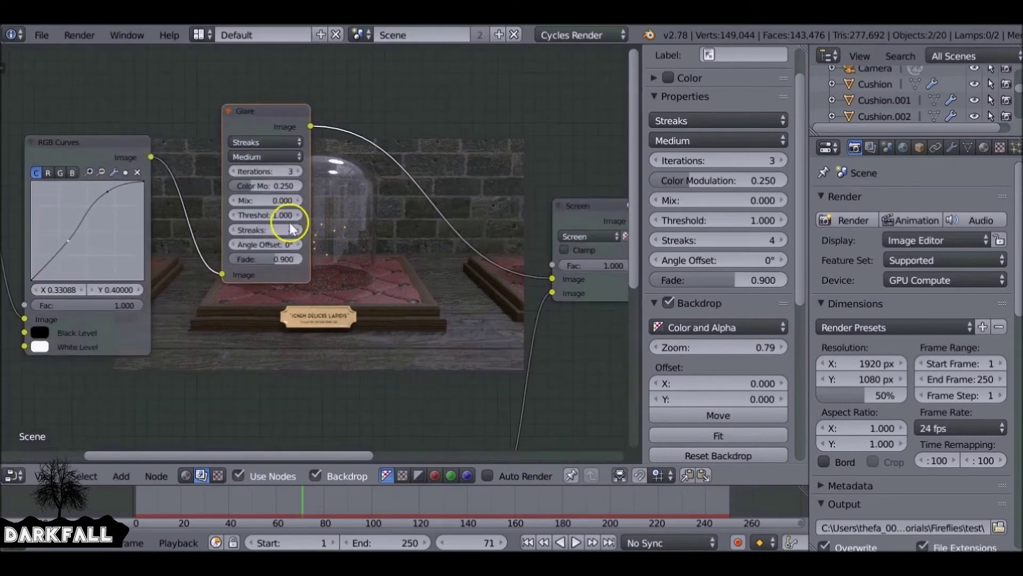
# - Set the Glare node to Fog Glow with a Mix of 0.1 and a Threshold of 0.5
pyautogui.click(238, 115)
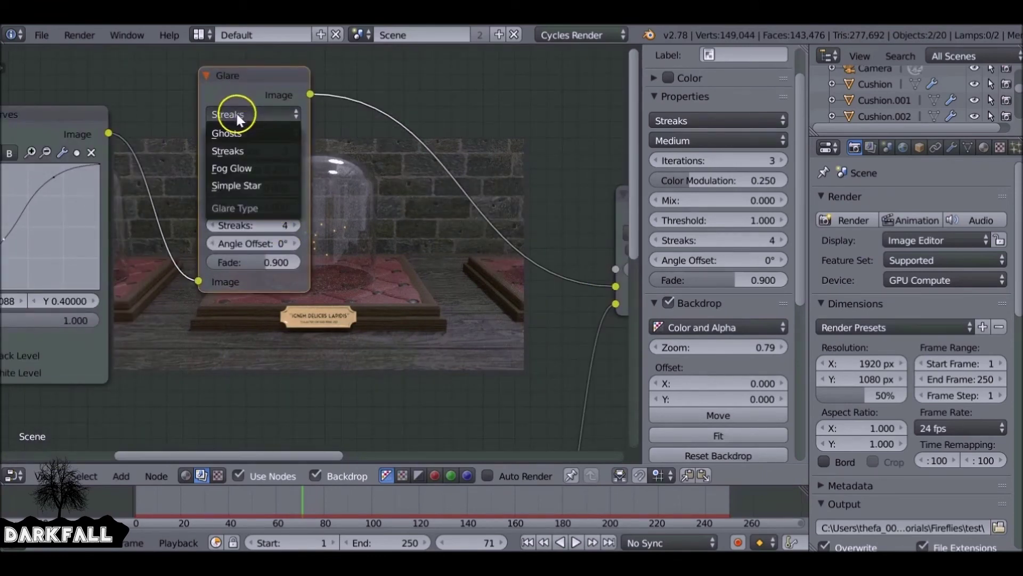
pyautogui.click(237, 168)
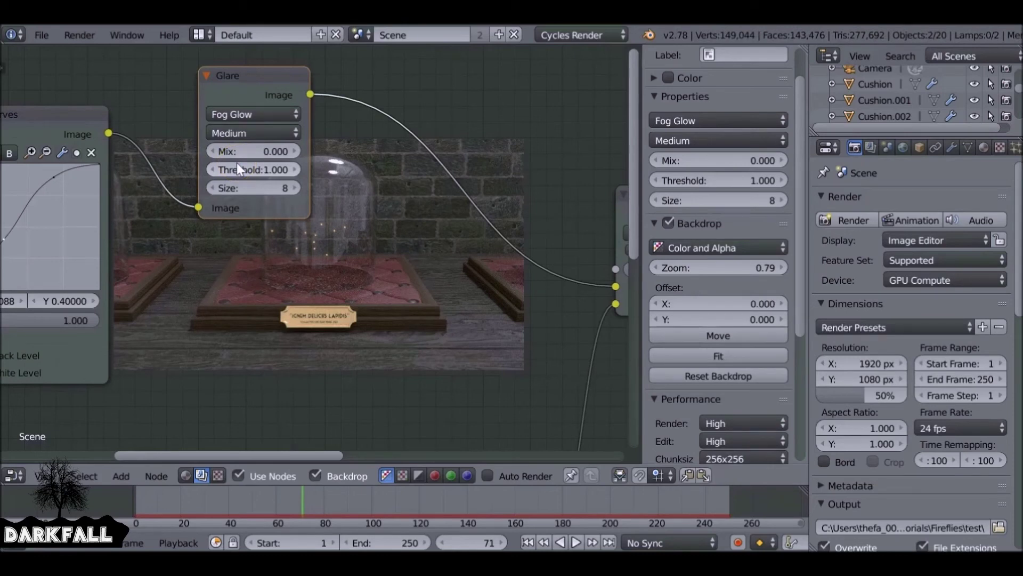
pyautogui.click(246, 148)
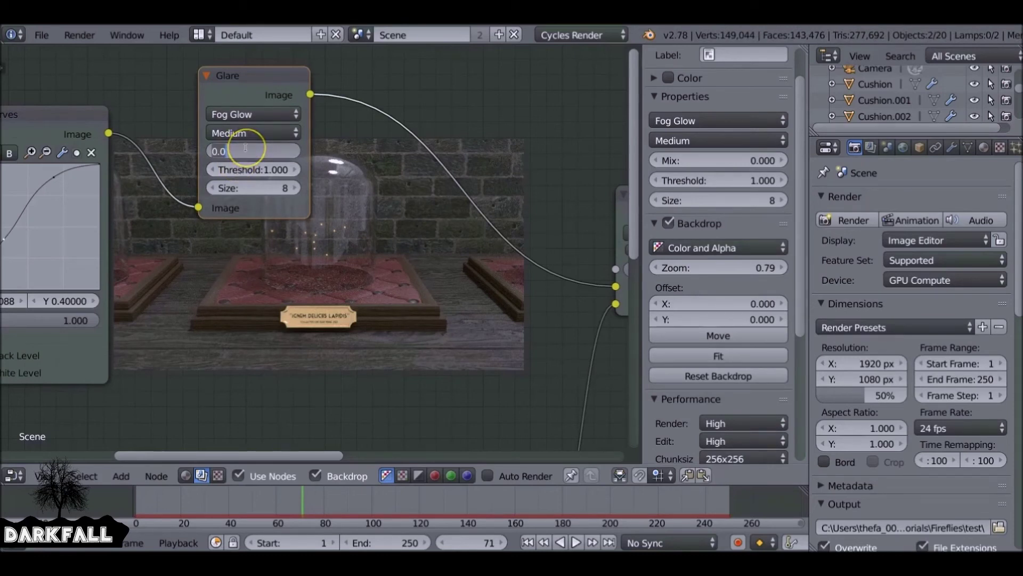
pyautogui.write('.1')
pyautogui.press('Return')
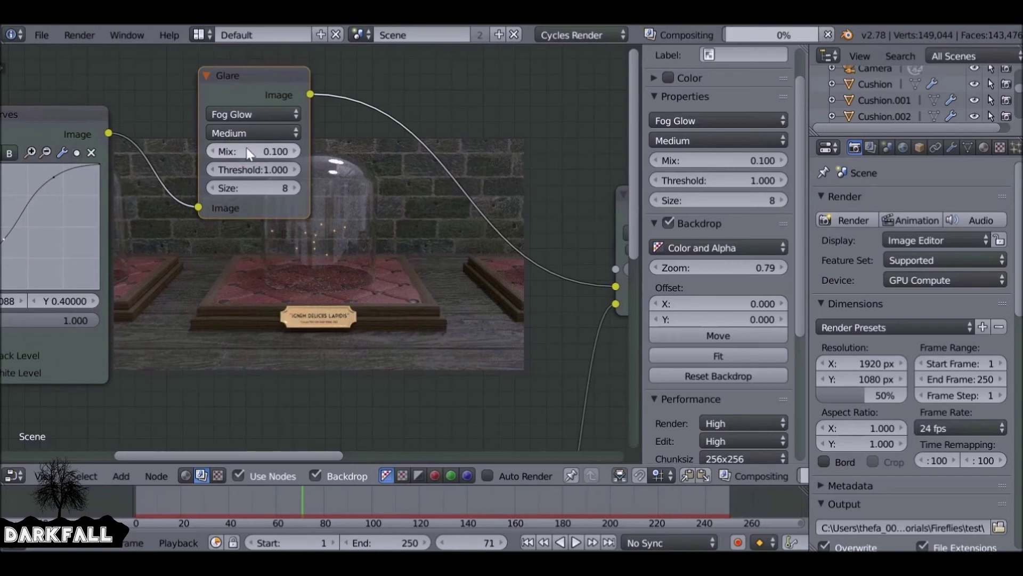
pyautogui.click(261, 168)
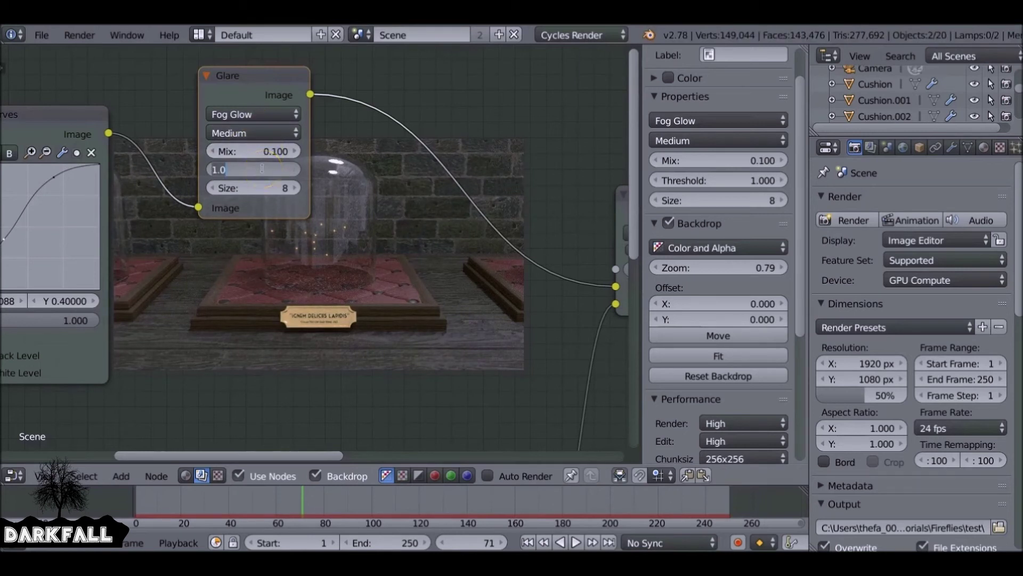
pyautogui.write('.5')
pyautogui.press('Return')
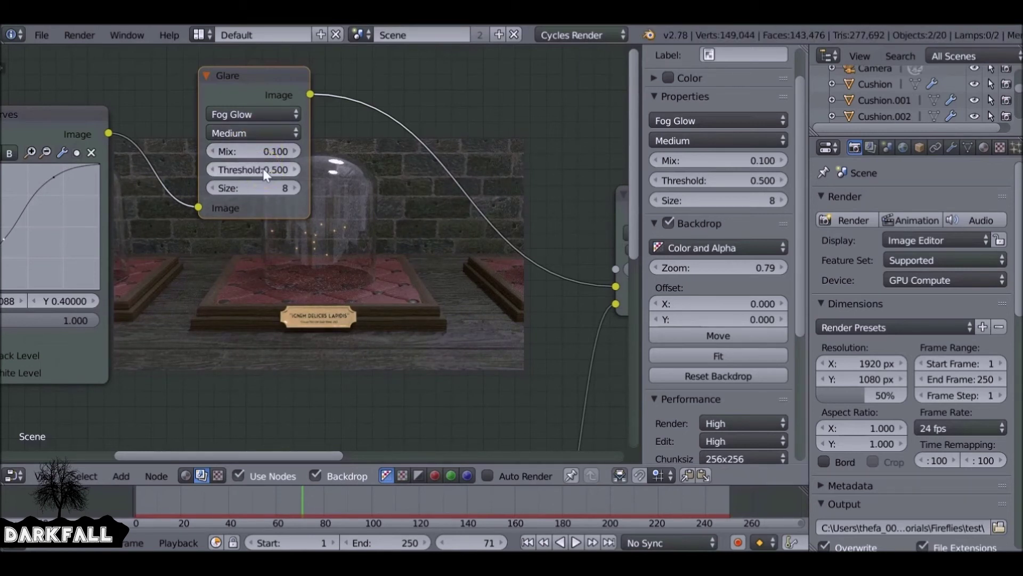
# - Duplicate the Fog Glow Glare node onto its link to the Screen node and change the copy's type to Streaks
pyautogui.moveTo(251, 75); pyautogui.dragTo(202, 104)
pyautogui.hotkey('shift', 'd')
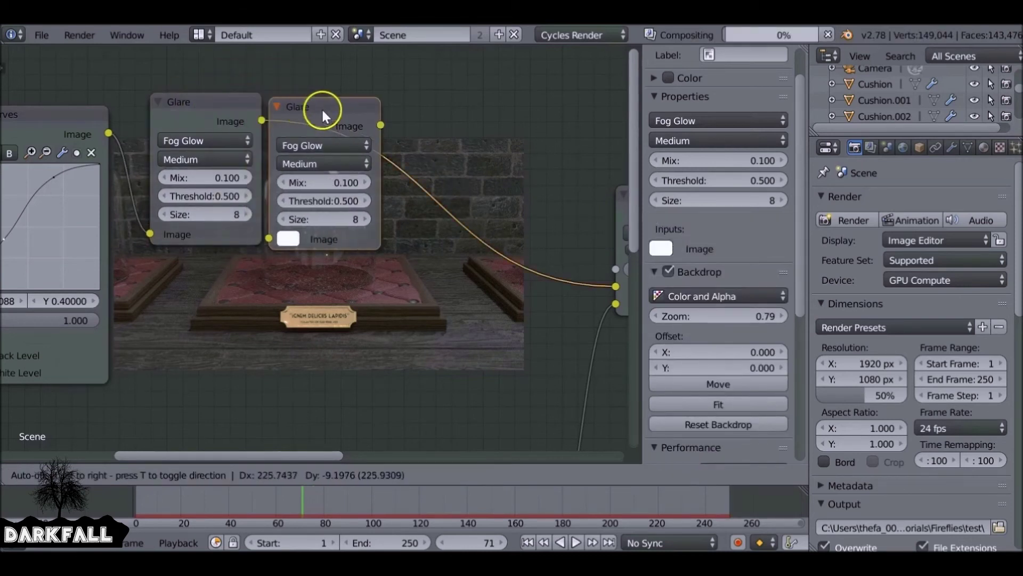
pyautogui.click(378, 107)
pyautogui.click(376, 139)
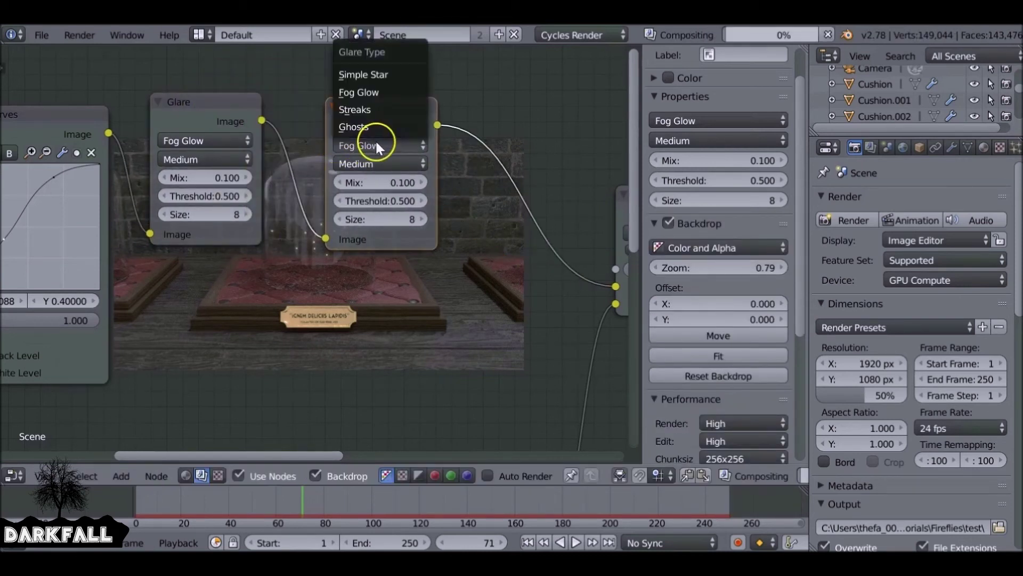
pyautogui.click(370, 106)
# - Set the Streaks Glare to 4 iterations, color modulation 0.485, angle offset 15.5° and fade 0.852
pyautogui.moveTo(373, 105); pyautogui.dragTo(155, 145, button='middle')
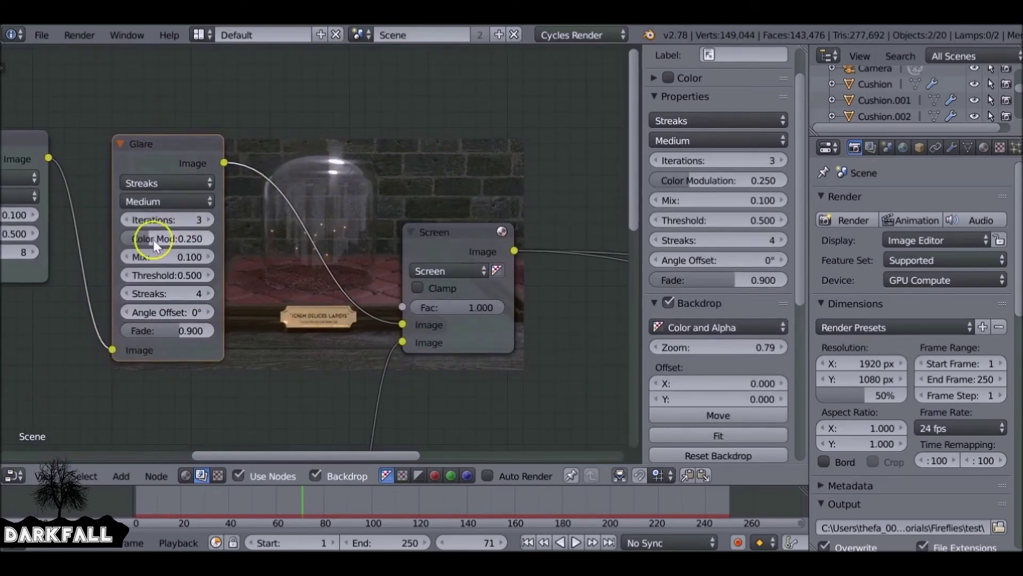
pyautogui.click(211, 218)
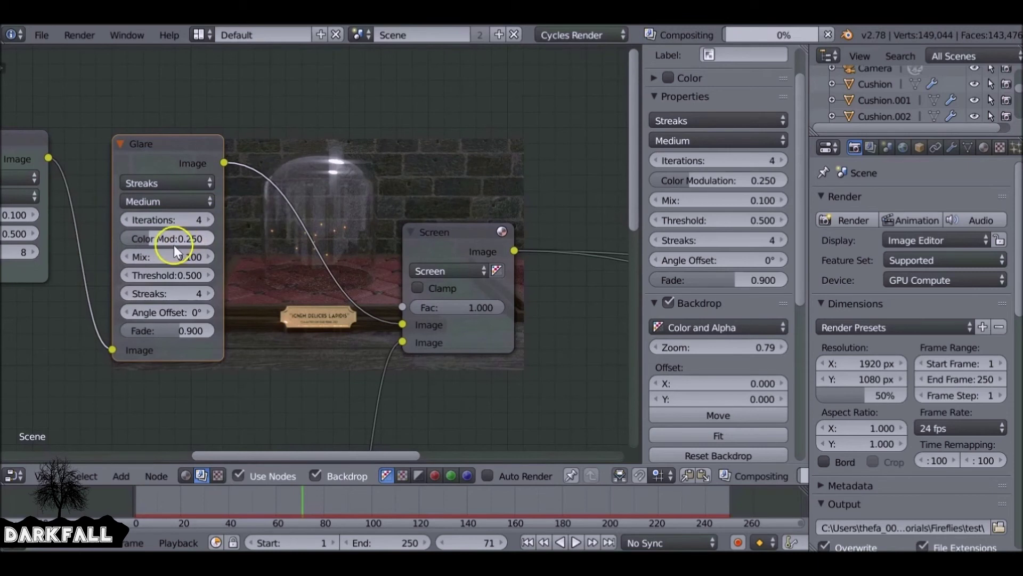
pyautogui.moveTo(148, 238); pyautogui.dragTo(174, 262)
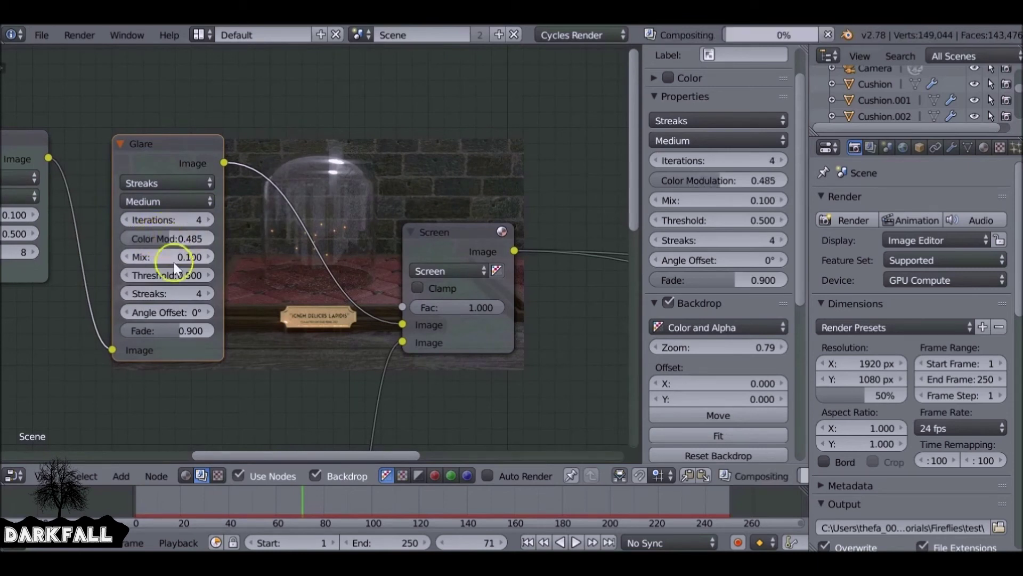
pyautogui.moveTo(177, 326)
pyautogui.mouseDown()
pyautogui.moveTo(197, 329)
pyautogui.moveTo(149, 331)
pyautogui.moveTo(192, 311)
pyautogui.moveTo(262, 312)
pyautogui.moveTo(173, 314)
pyautogui.mouseUp()
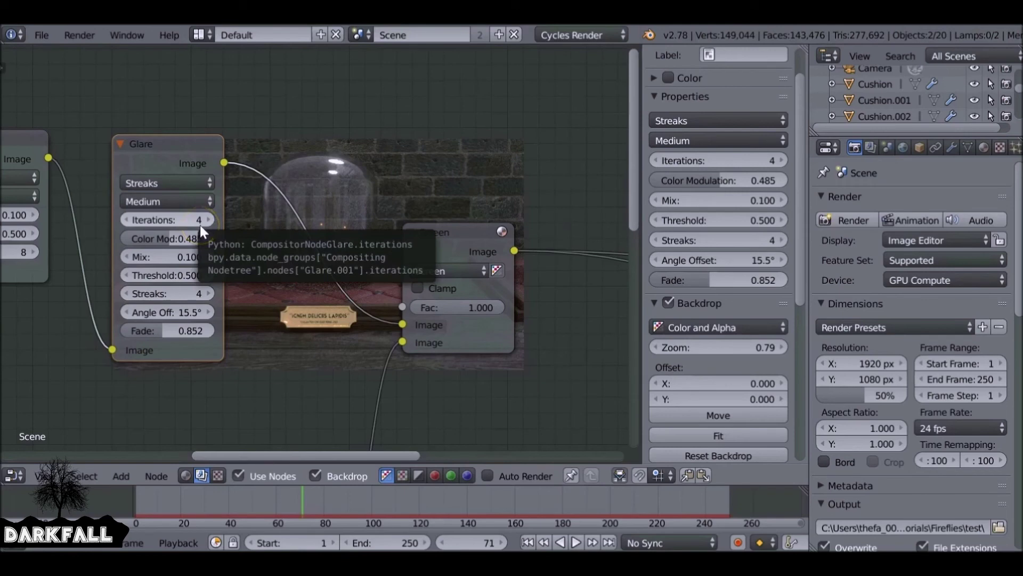
# - Insert an RGB Curves node on the link from the Fireflies Alpha output to the Multiply node
pyautogui.moveTo(275, 285); pyautogui.dragTo(247, 138, button='middle')
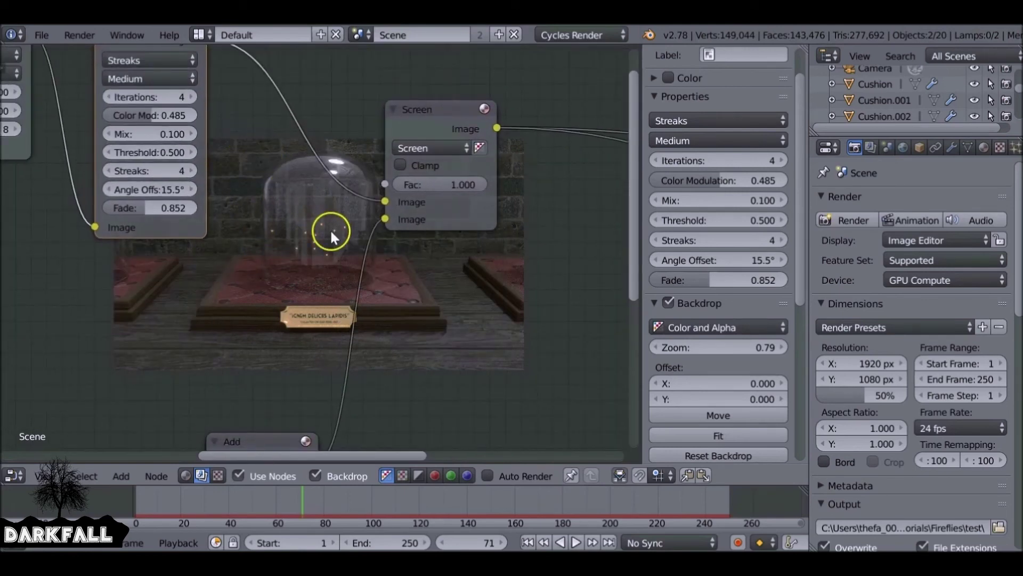
pyautogui.scroll(-2, 331, 229)
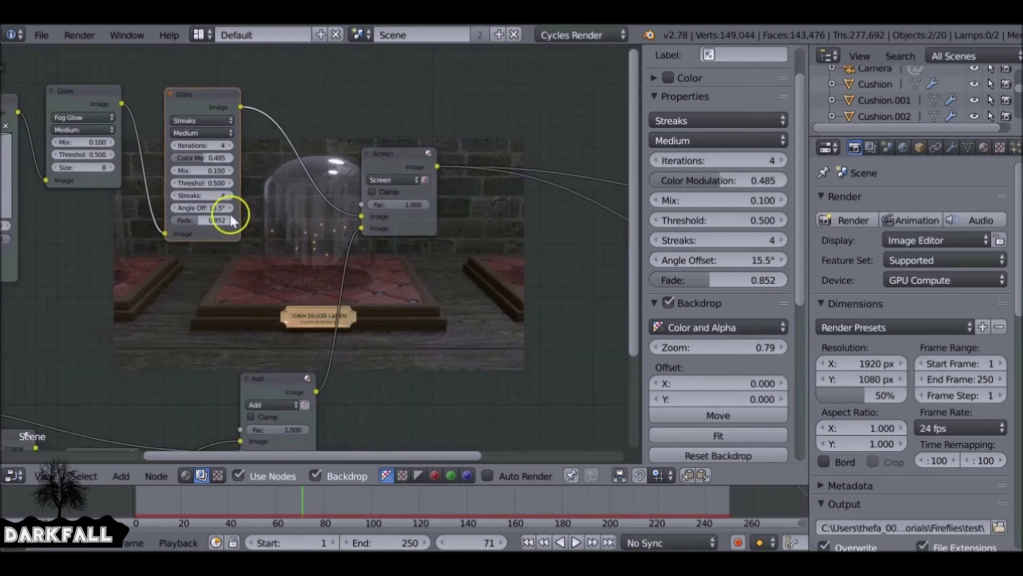
pyautogui.moveTo(229, 213); pyautogui.dragTo(353, 216, button='middle')
pyautogui.scroll(-2, 347, 274)
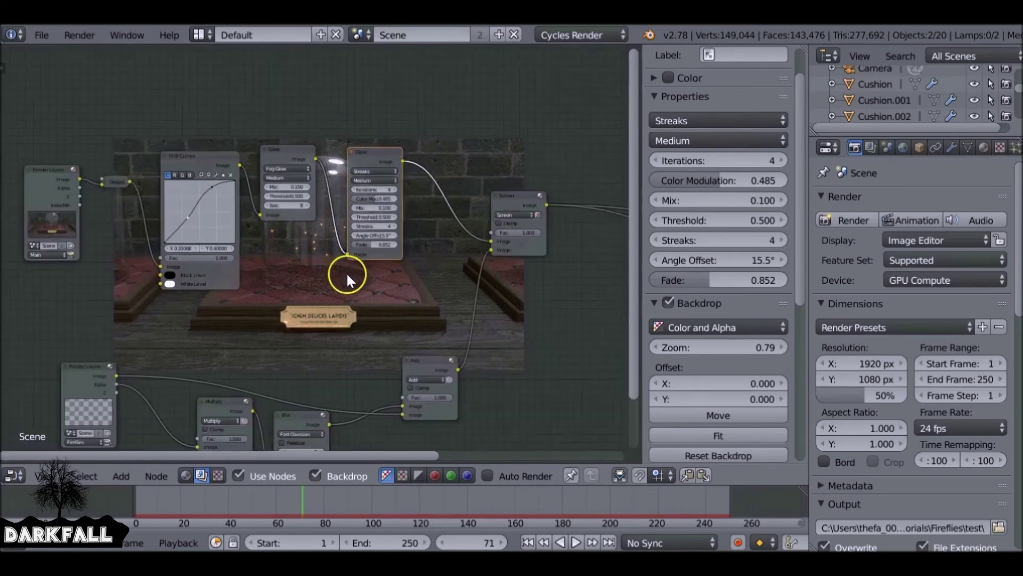
pyautogui.moveTo(347, 274); pyautogui.dragTo(313, 141, button='middle')
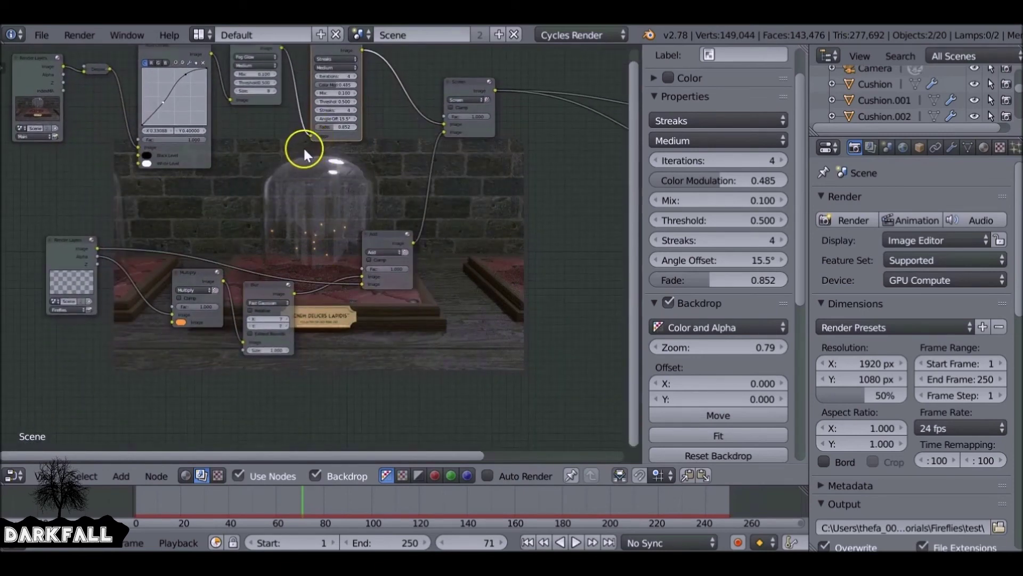
pyautogui.hotkey('shift', 'a')
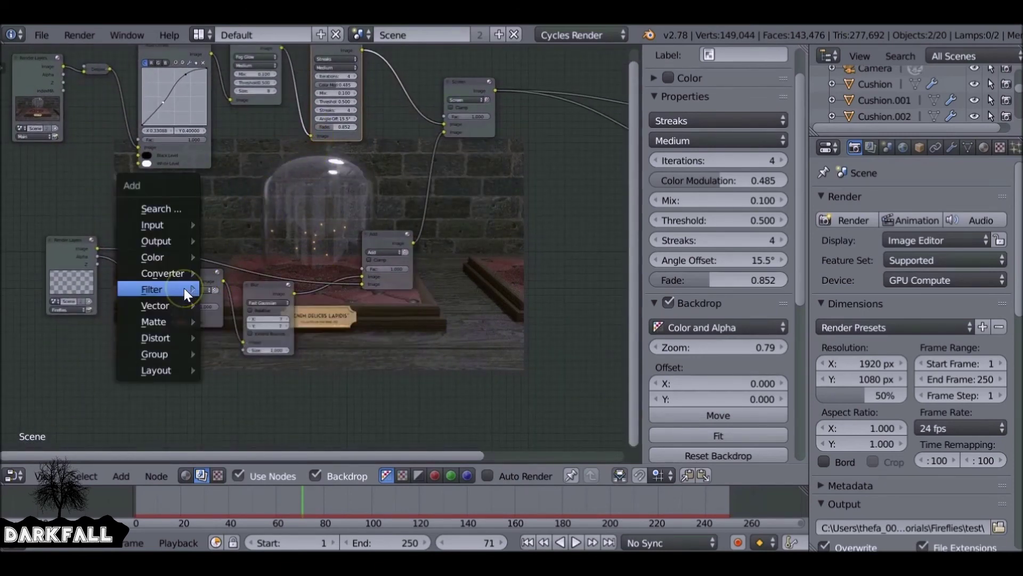
pyautogui.moveTo(155, 265)
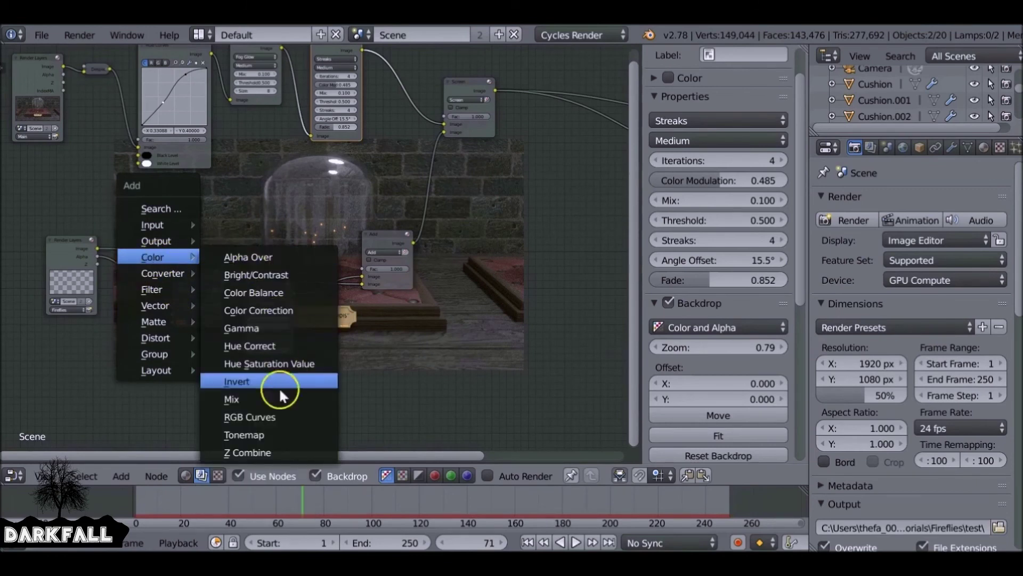
pyautogui.click(264, 418)
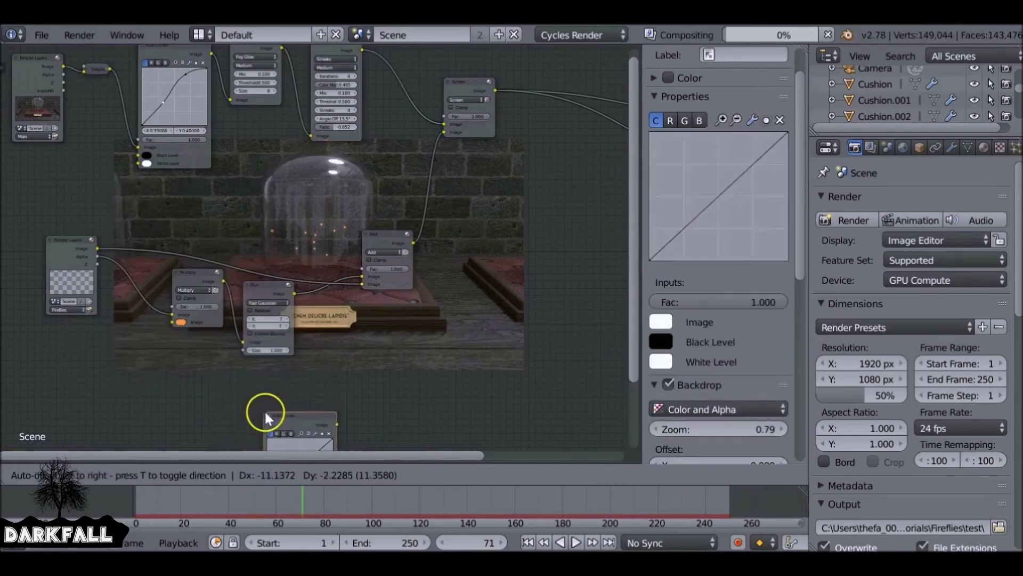
pyautogui.click(94, 270)
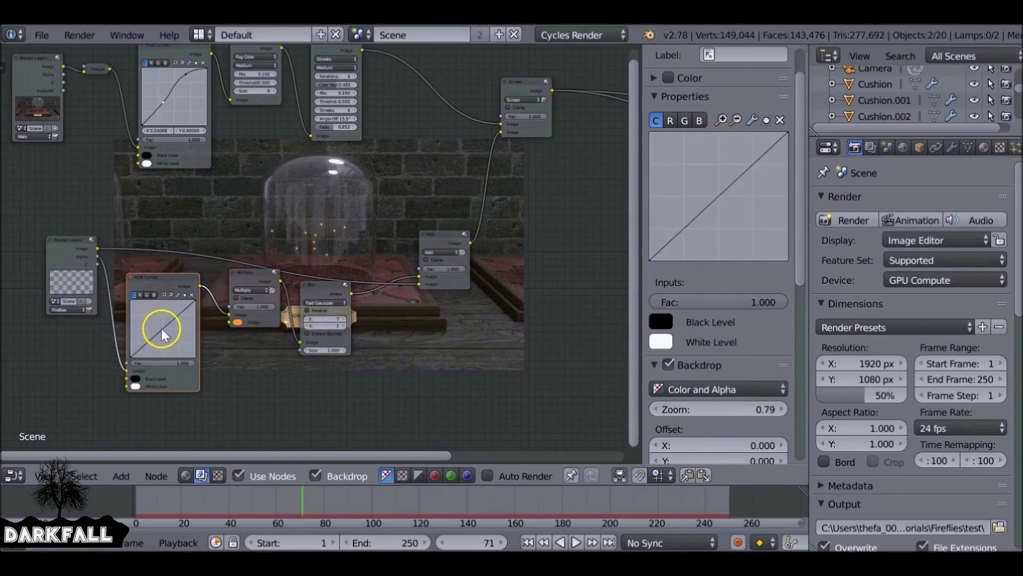
# - Brighten the Fireflies glow by raising the new RGB Curves node's curve with a point at about X 0.353, Y 0.646
pyautogui.moveTo(161, 328); pyautogui.dragTo(152, 320)
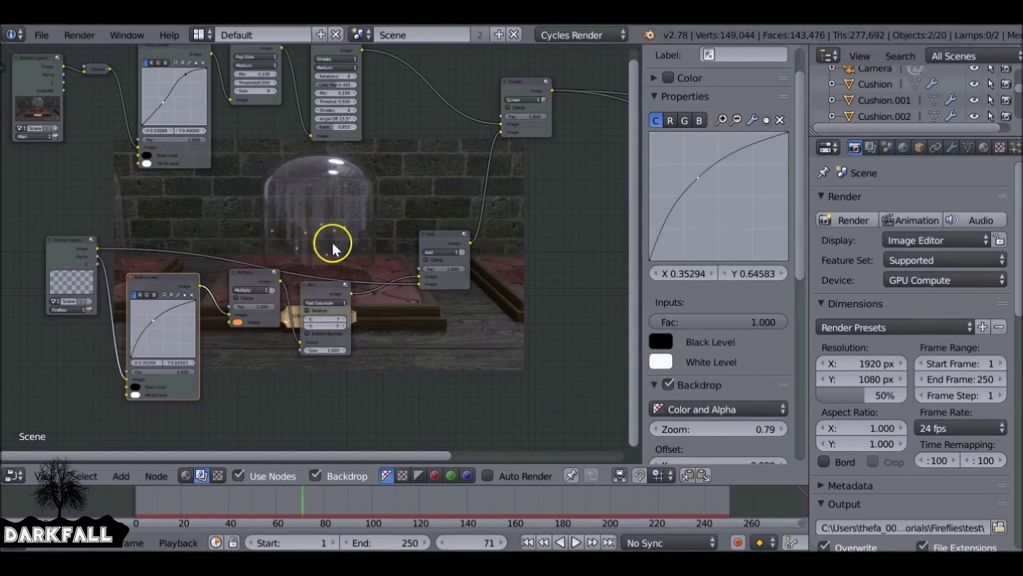
pyautogui.scroll(2, 330, 241)
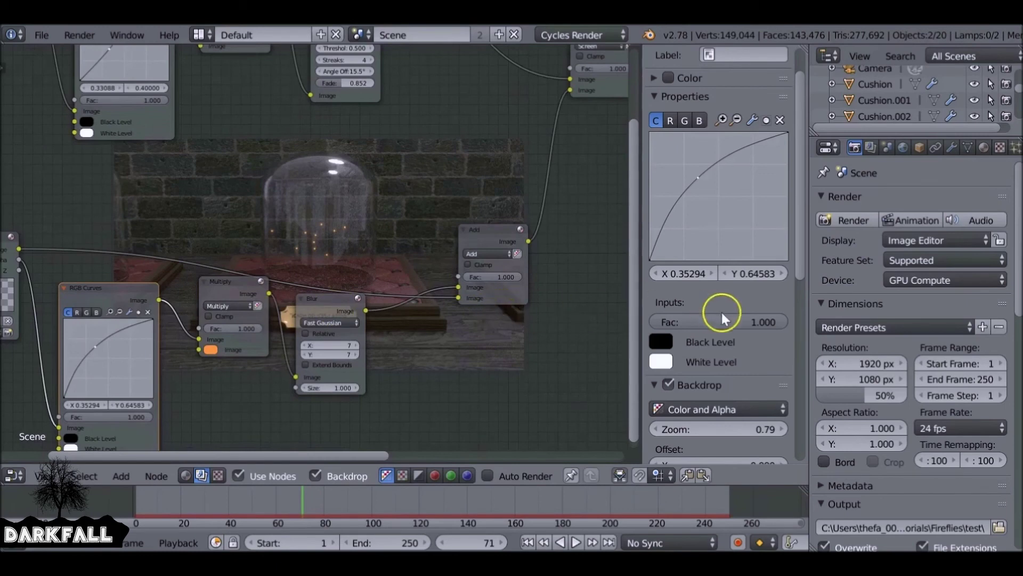
pyautogui.scroll(2, 712, 259)
pyautogui.scroll(-5, 712, 261)
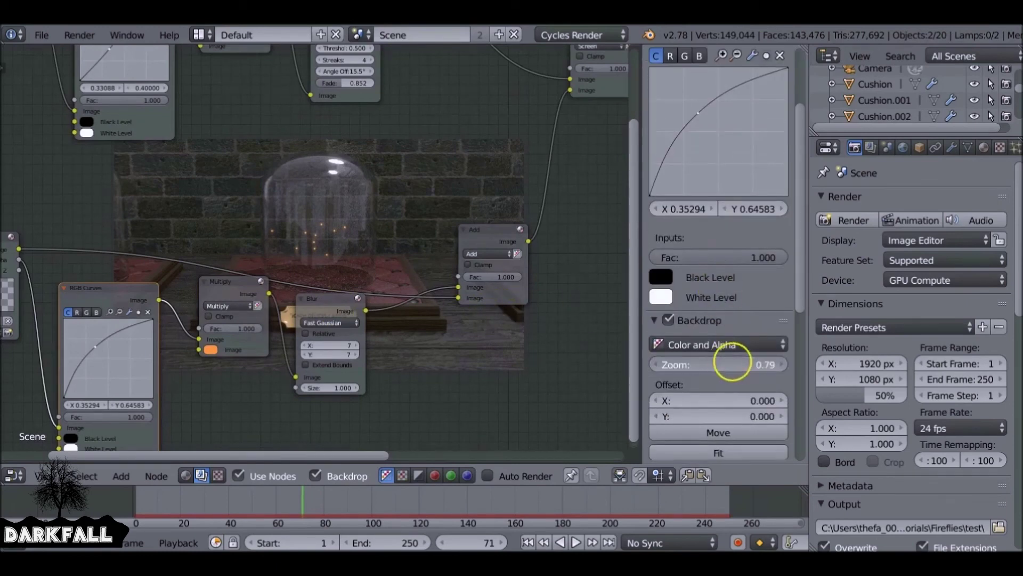
# - Enlarge the backdrop to zoom 2.32 and raise the Fireflies RGB Curves point to X 0.25, Y 0.783 for a brighter glow
pyautogui.moveTo(732, 365); pyautogui.dragTo(799, 359)
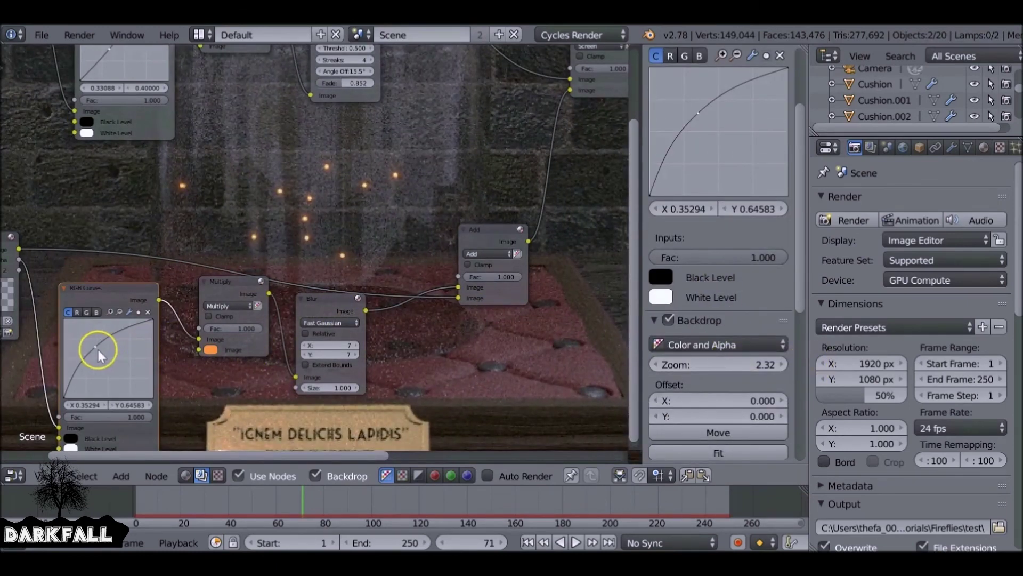
pyautogui.moveTo(98, 350); pyautogui.dragTo(88, 339)
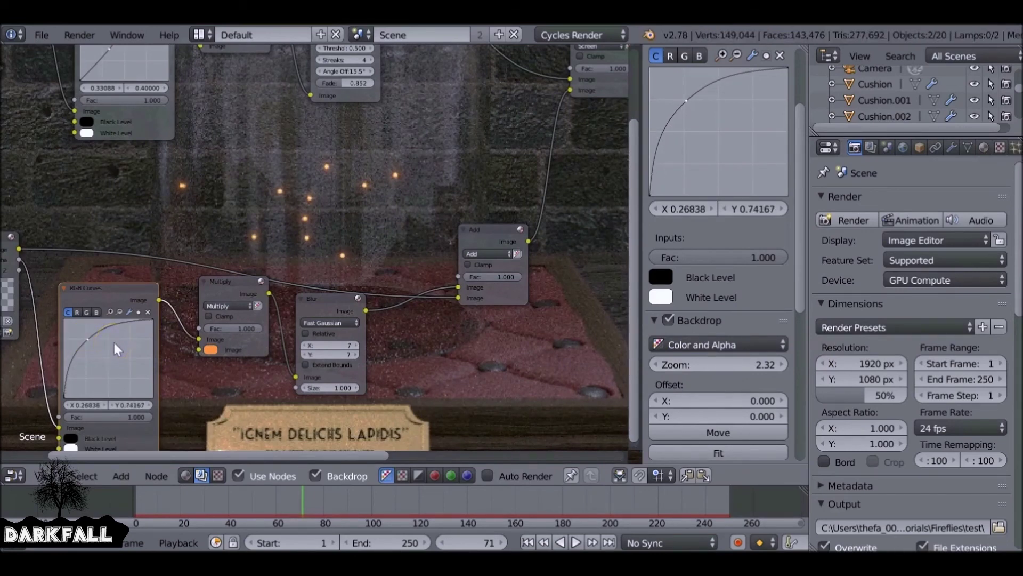
pyautogui.moveTo(87, 338); pyautogui.dragTo(87, 336)
pyautogui.click(209, 351)
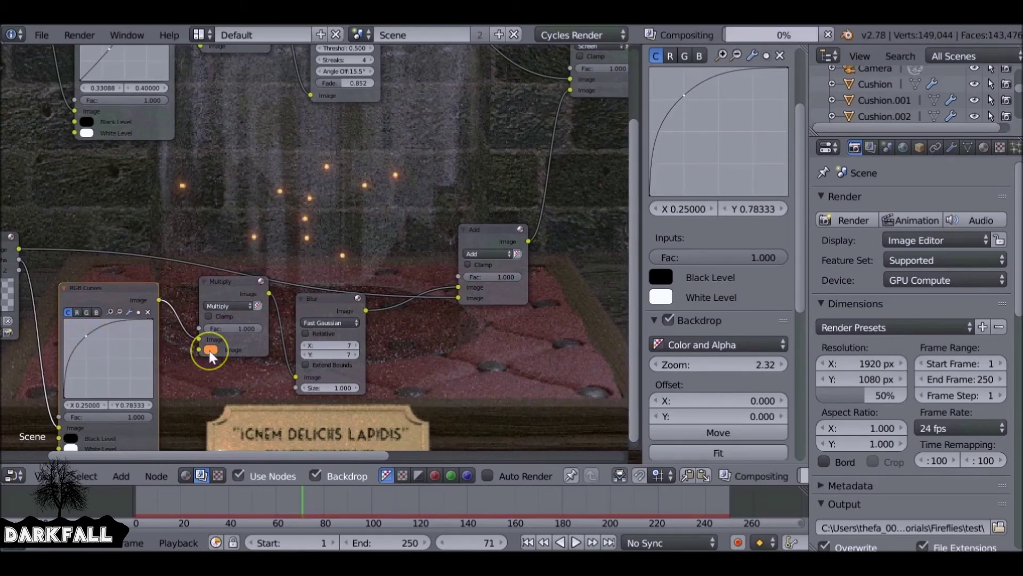
pyautogui.click(133, 309)
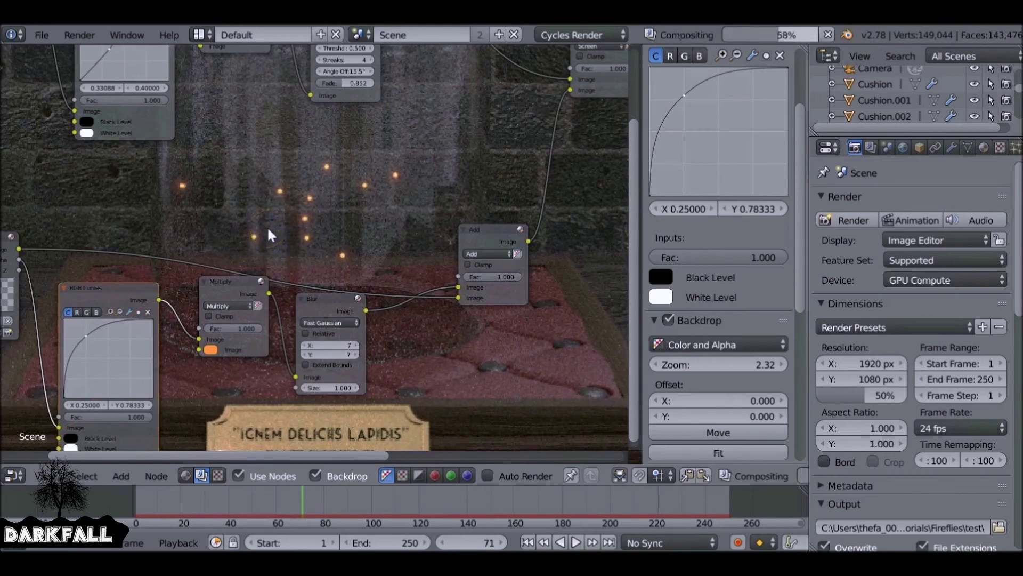
# - Fit the backdrop image to the node editor and bring the whole node tree into view
pyautogui.scroll(-4, 304, 224)
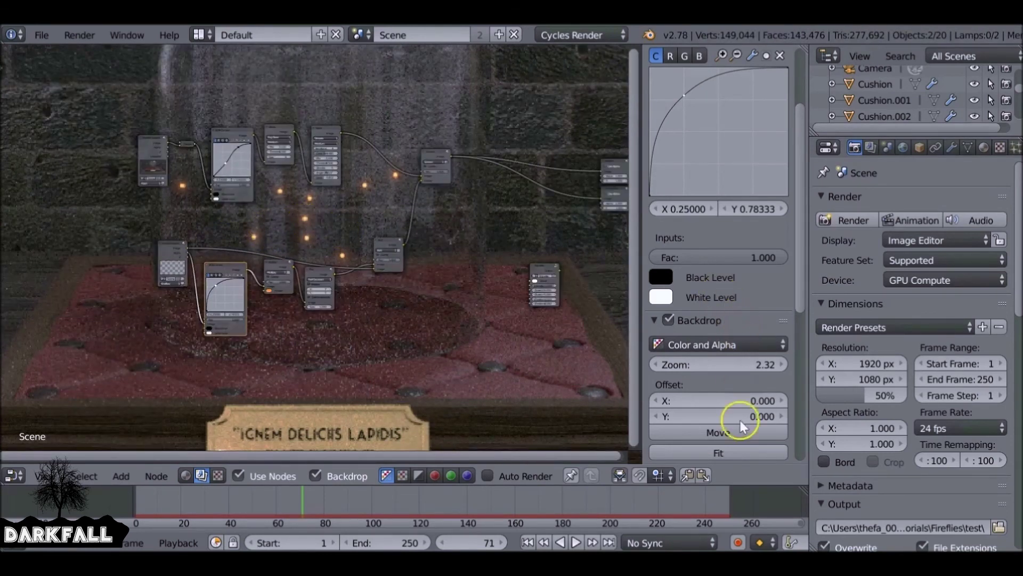
pyautogui.click(725, 452)
pyautogui.moveTo(411, 245); pyautogui.dragTo(393, 256, button='middle')
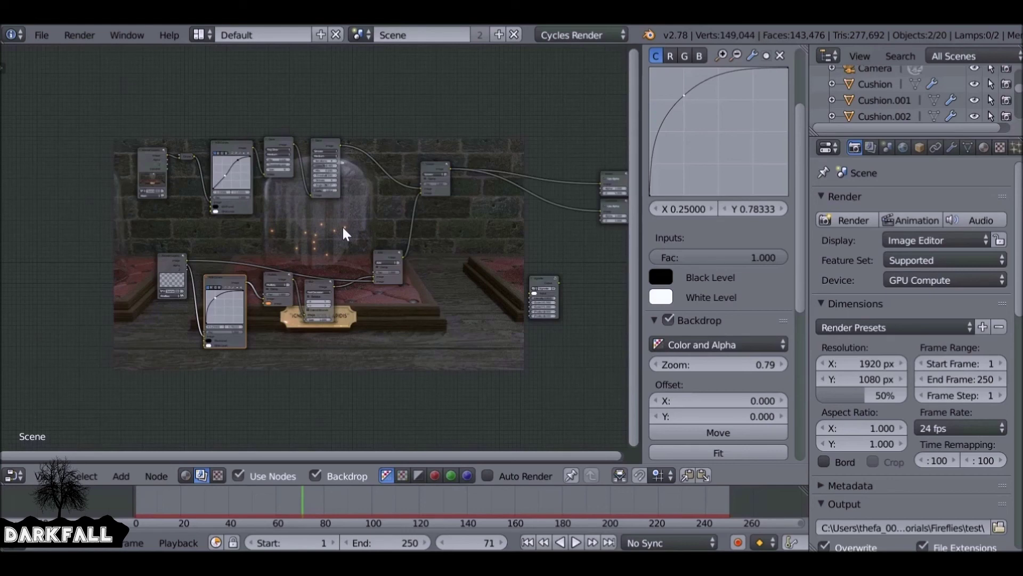
pyautogui.scroll(3, 345, 235)
pyautogui.moveTo(324, 235); pyautogui.dragTo(287, 255, button='middle')
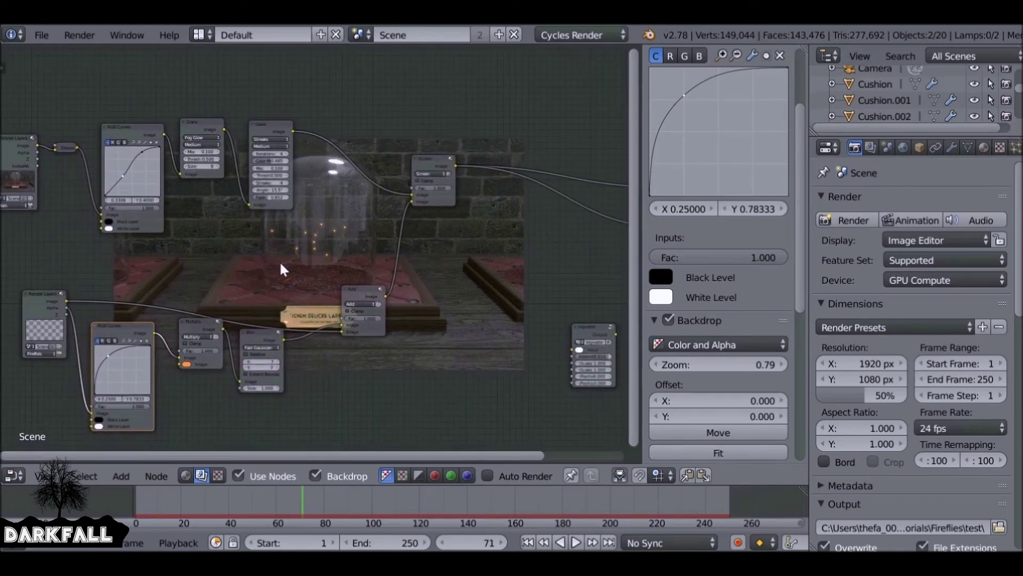
# - Insert a Color Balance node between the final Screen node and both output nodes
pyautogui.scroll(-1, 283, 269)
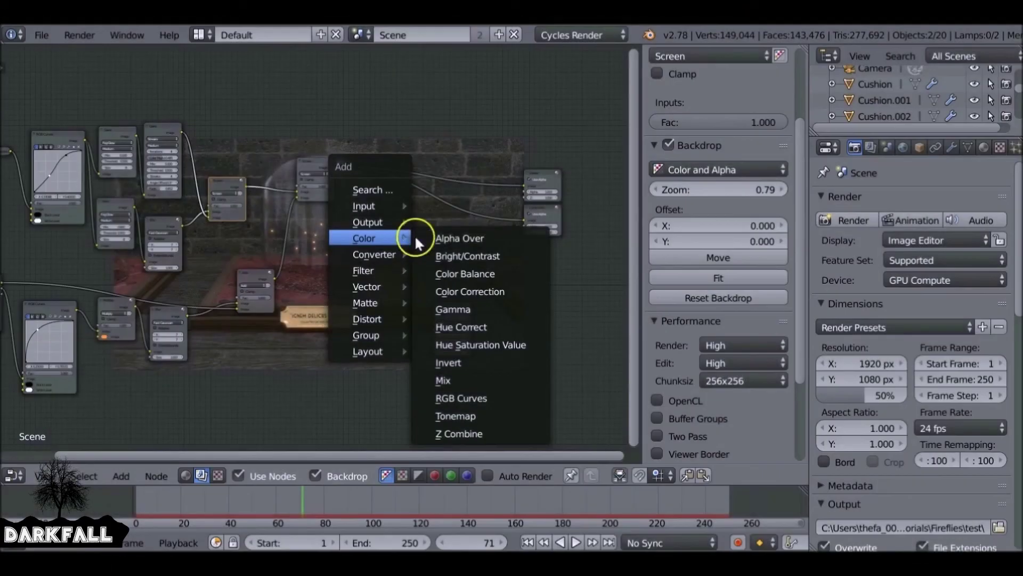
pyautogui.click(474, 274)
pyautogui.click(413, 185)
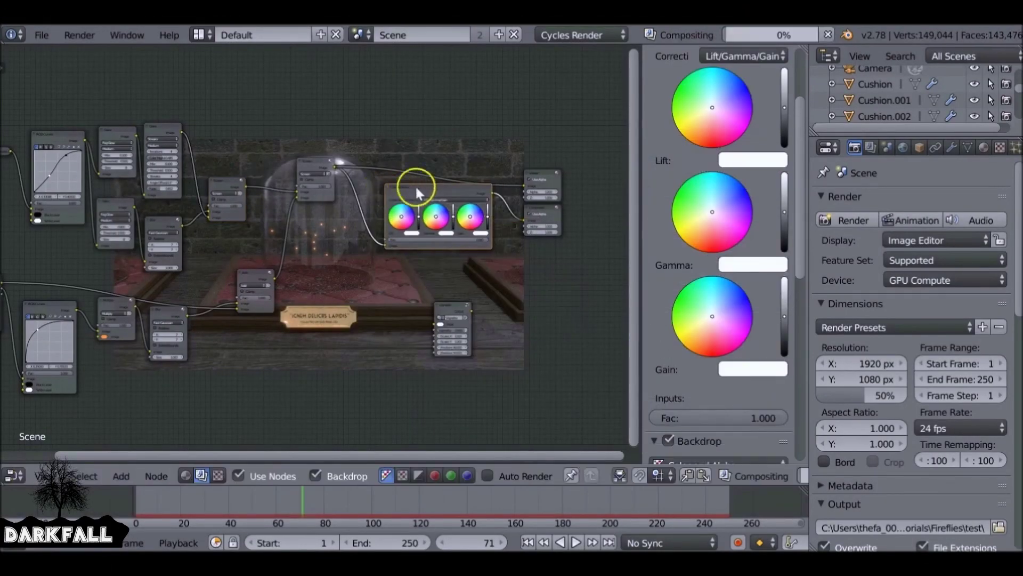
pyautogui.click(449, 305)
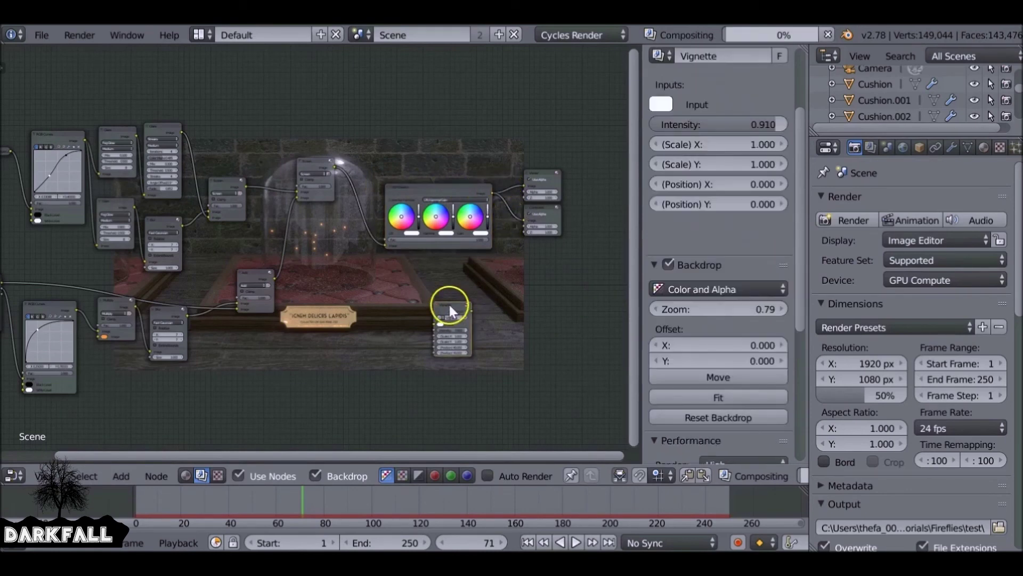
# - Reposition the Vignette node and shift both output nodes away from the Color Balance node to make room in the chain
pyautogui.moveTo(450, 297); pyautogui.dragTo(526, 270)
pyautogui.moveTo(526, 271); pyautogui.dragTo(359, 247, button='middle')
pyautogui.moveTo(357, 225); pyautogui.dragTo(465, 209)
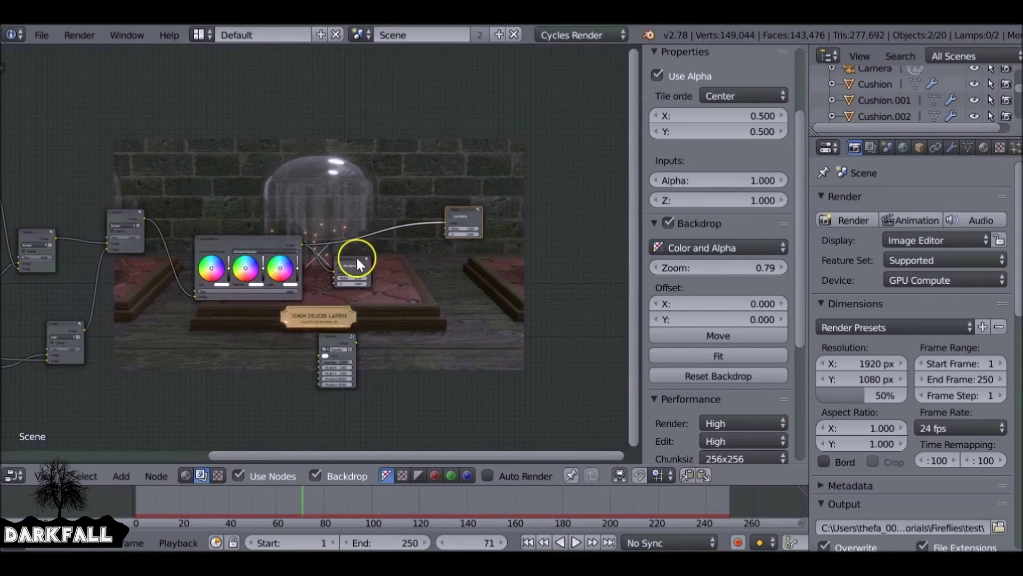
pyautogui.moveTo(353, 259); pyautogui.dragTo(507, 261)
pyautogui.click(346, 341)
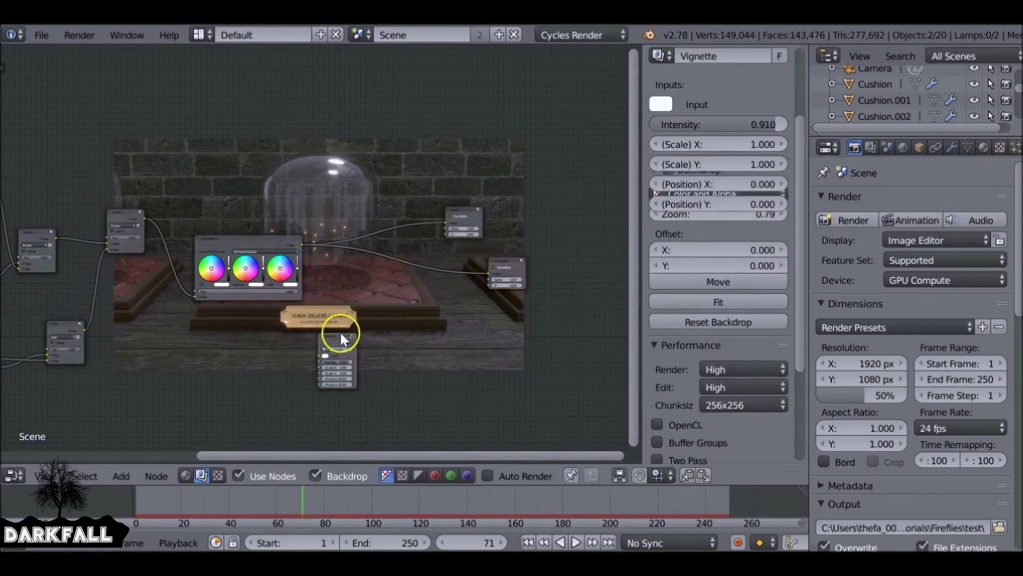
# - Move the Color Balance node up and closer to the Screen node that feeds it
pyautogui.scroll(3, 341, 261)
pyautogui.moveTo(352, 241); pyautogui.dragTo(354, 216, button='middle')
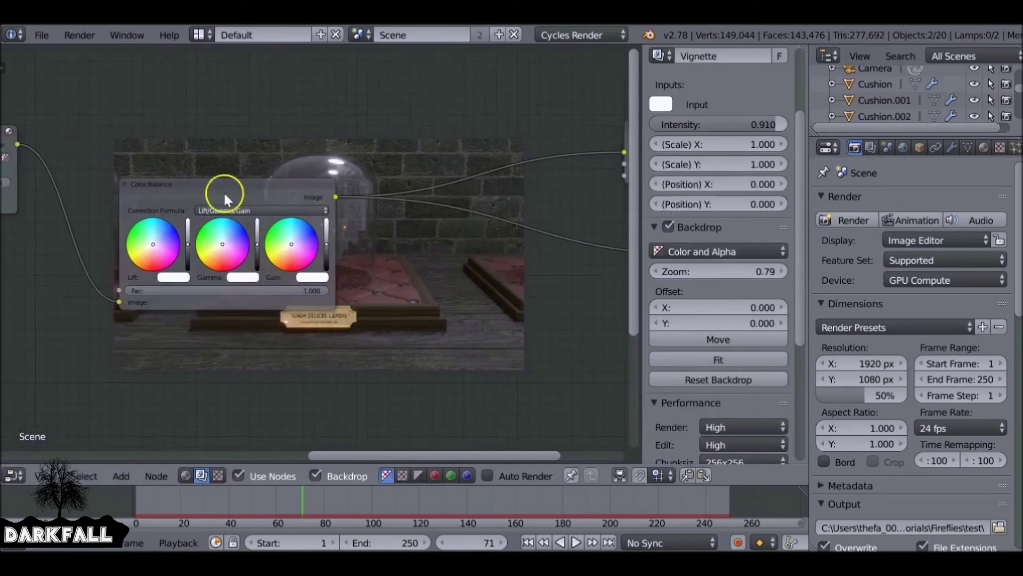
pyautogui.moveTo(223, 190); pyautogui.dragTo(193, 148)
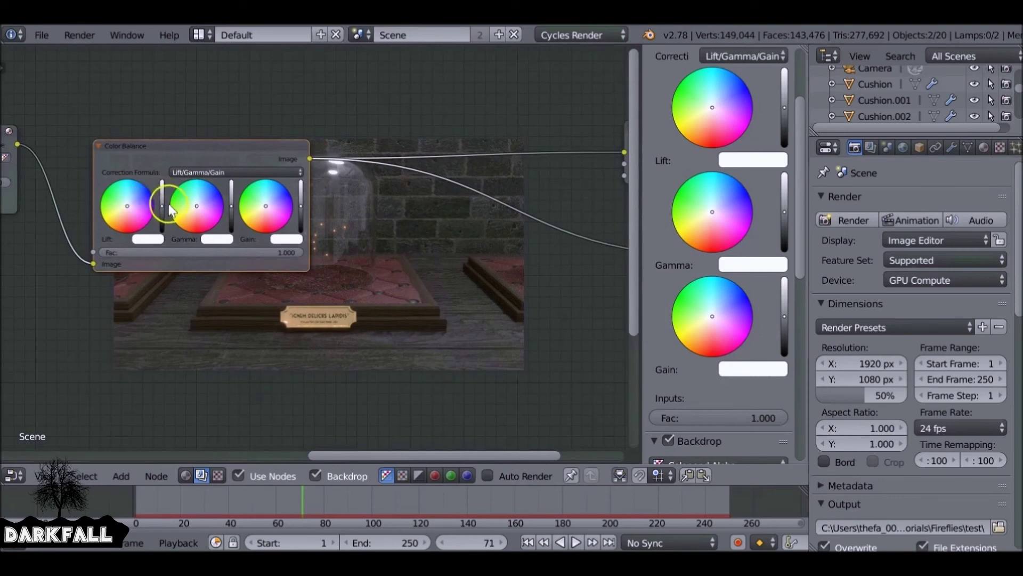